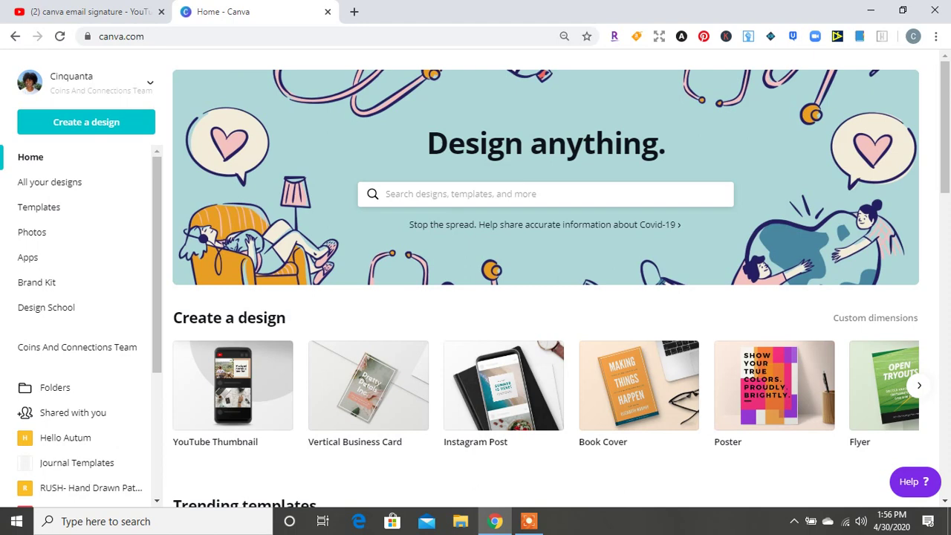
Start a blank Email Header design from an 'email' search, then return to the Canva home page
click(446, 194)
text(email)
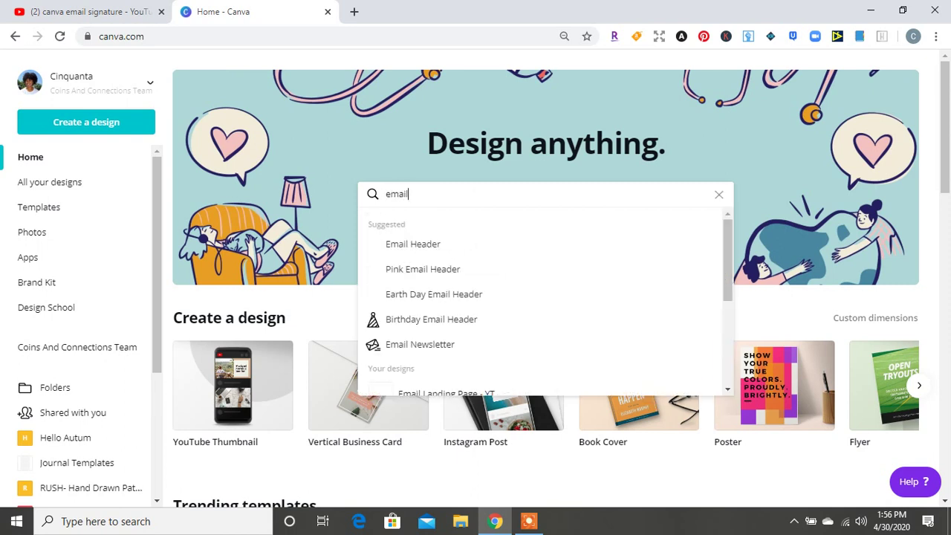
key(Down)
key(Return)
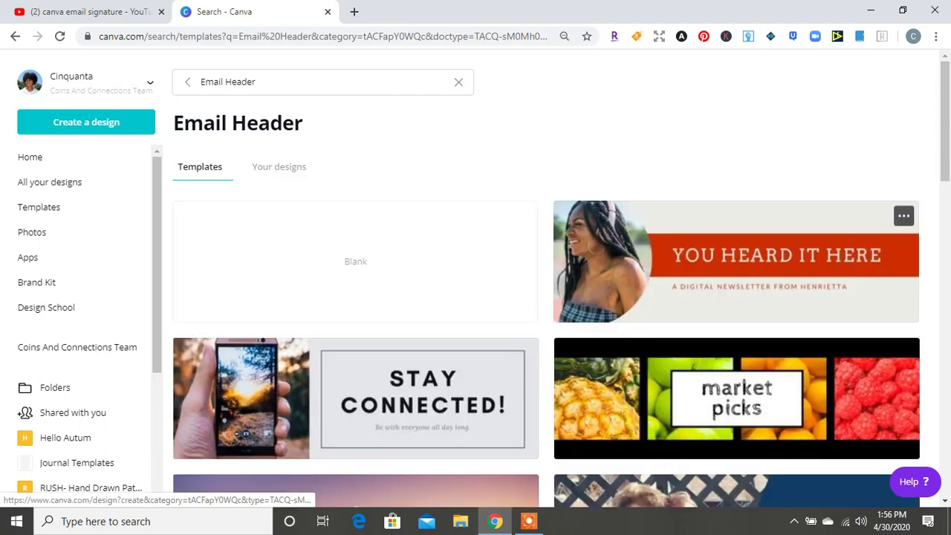
scroll(735, 260, down, 7)
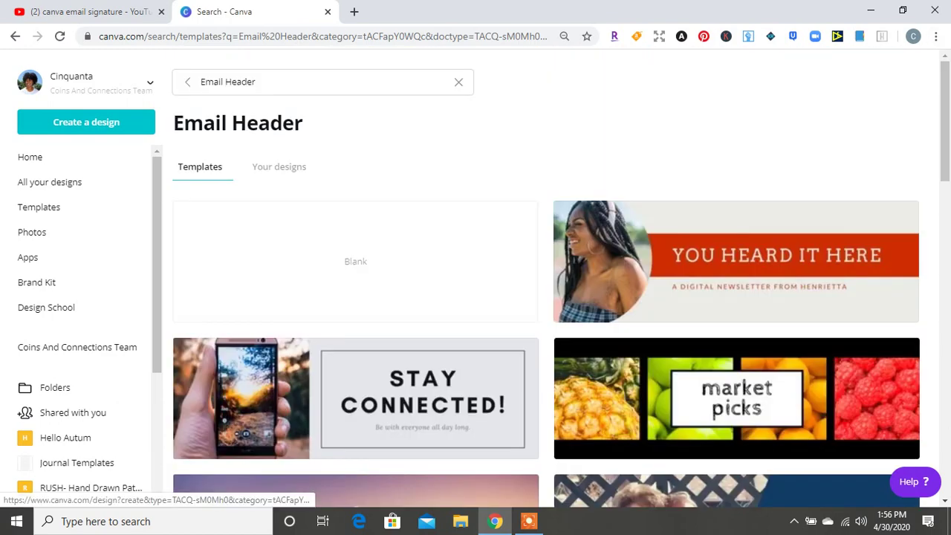
click(357, 260)
key(ctrl+shift+Tab)
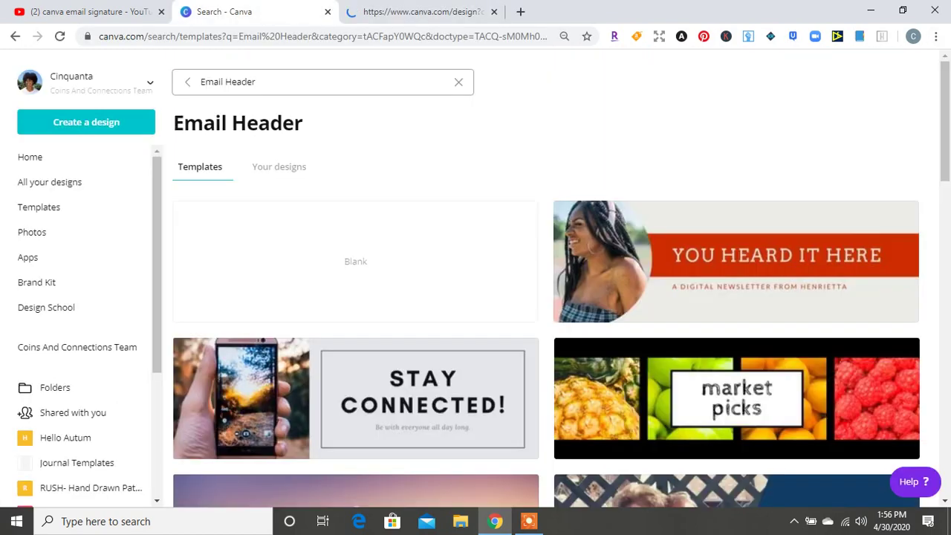
click(30, 157)
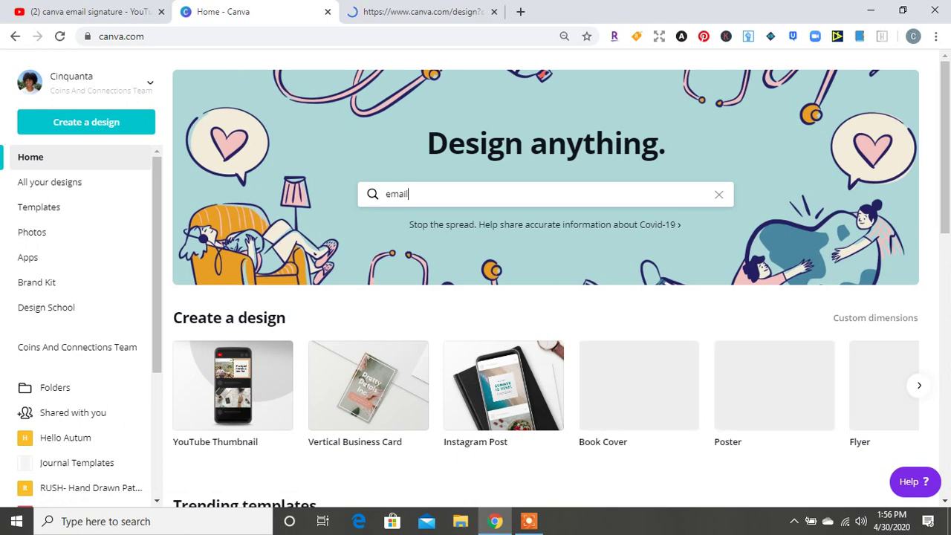
Begin a custom-dimensions design with the width set to 400 px
click(87, 122)
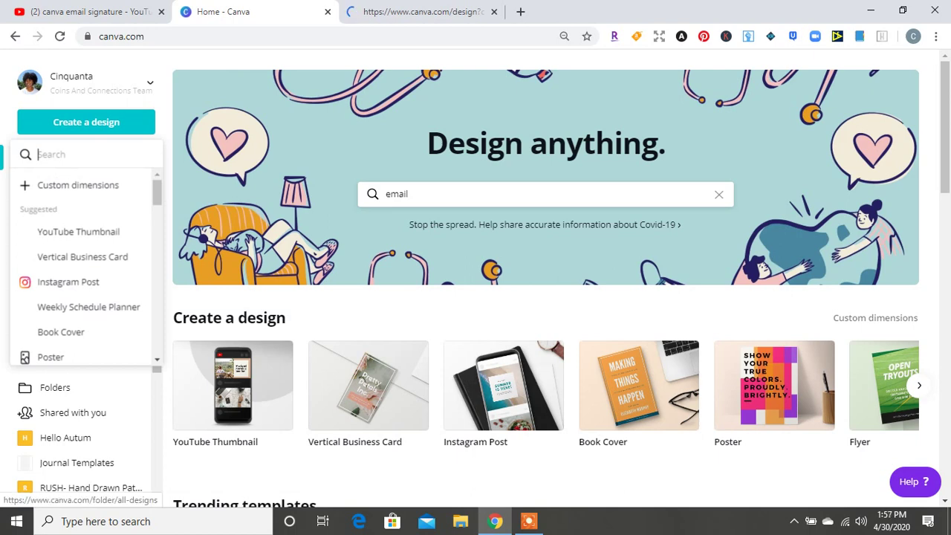
click(78, 185)
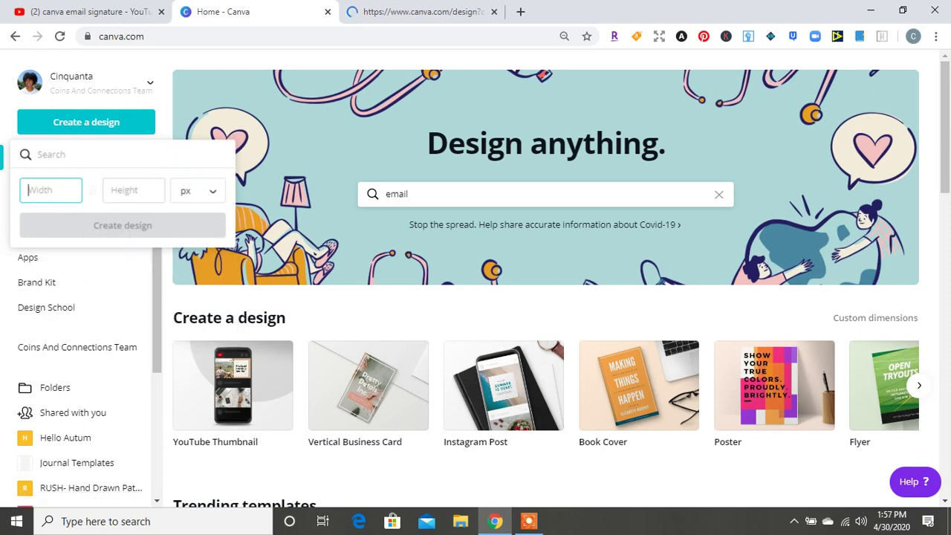
text(400)
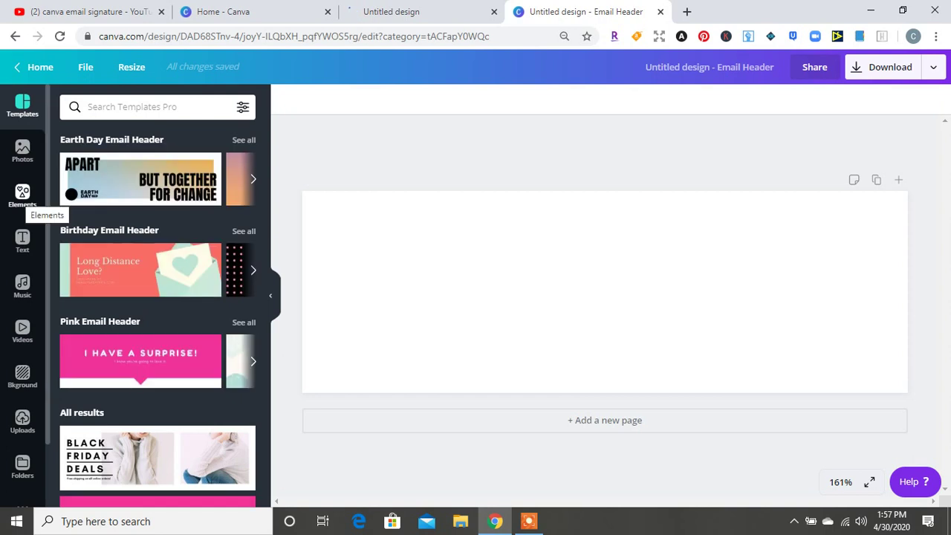
Add a circle shape and move it to the left, centred vertically on the page
click(23, 195)
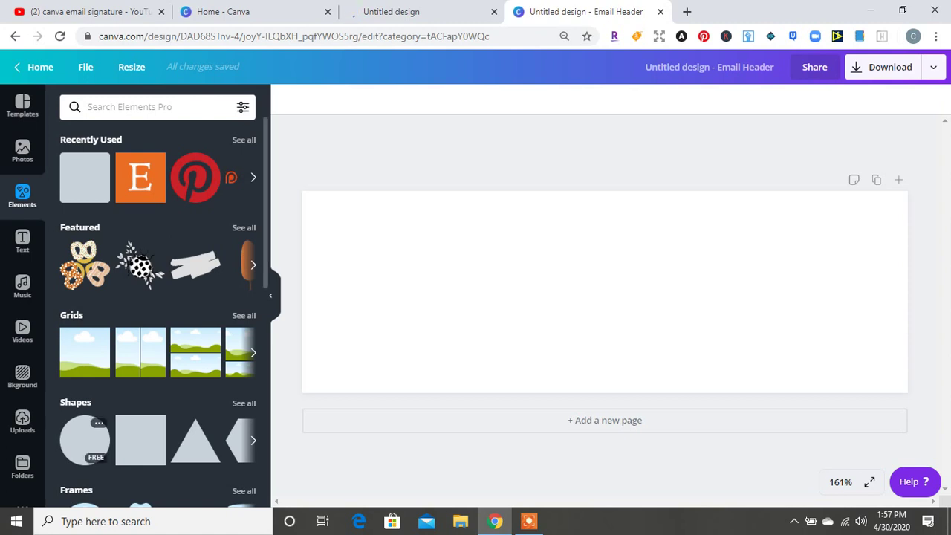
click(84, 440)
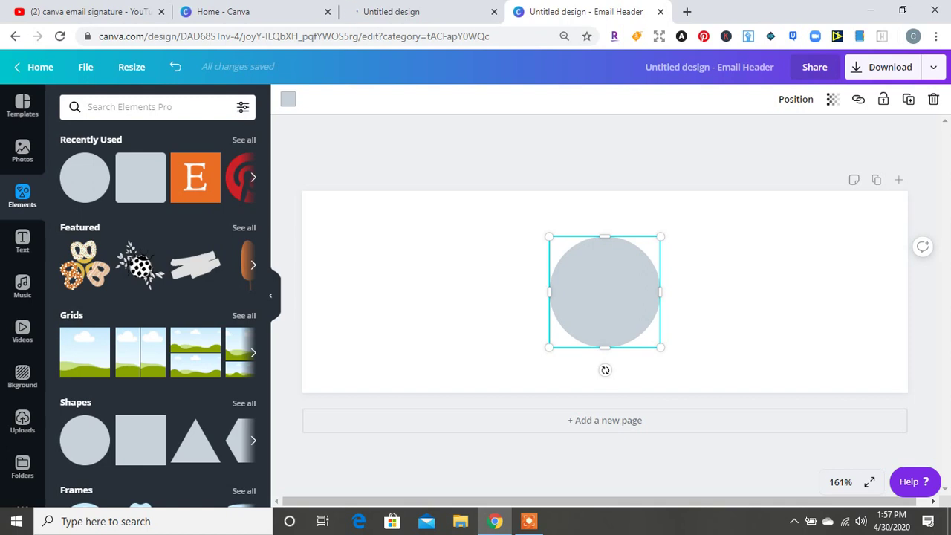
drag(605, 292, 377, 262)
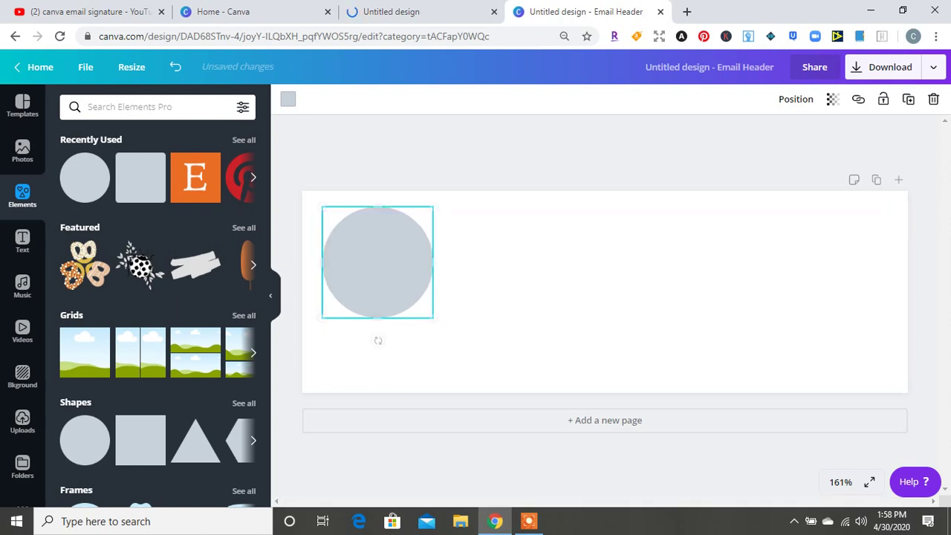
drag(378, 339, 378, 369)
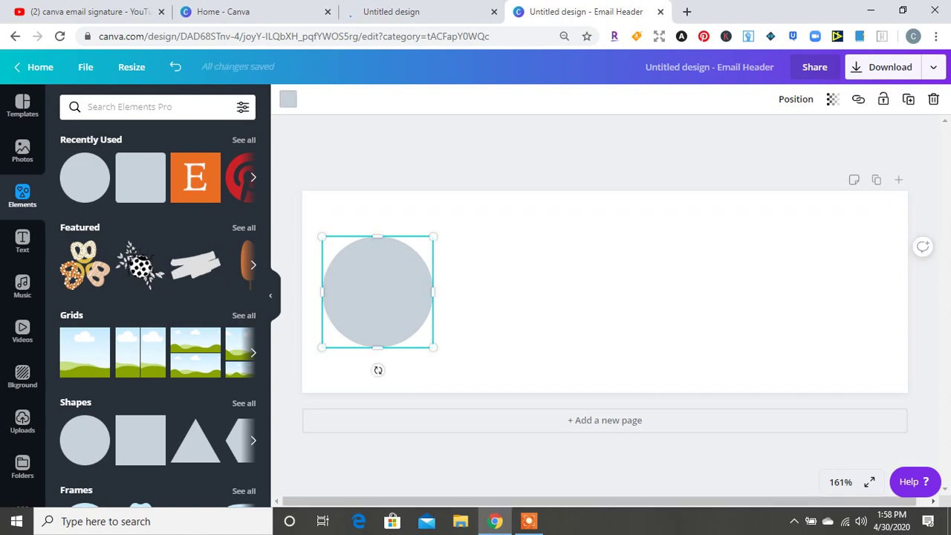
Recolour the circle lavender
click(288, 99)
click(175, 290)
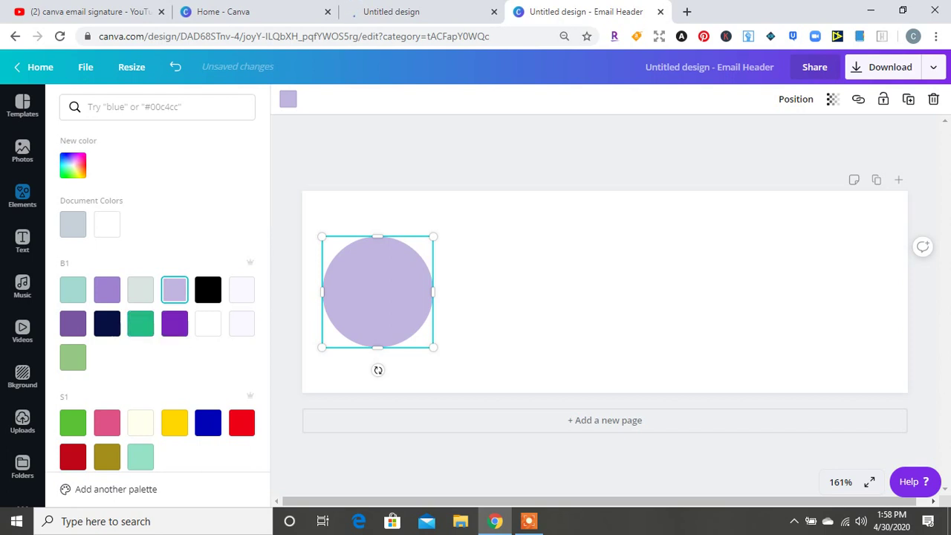
click(22, 195)
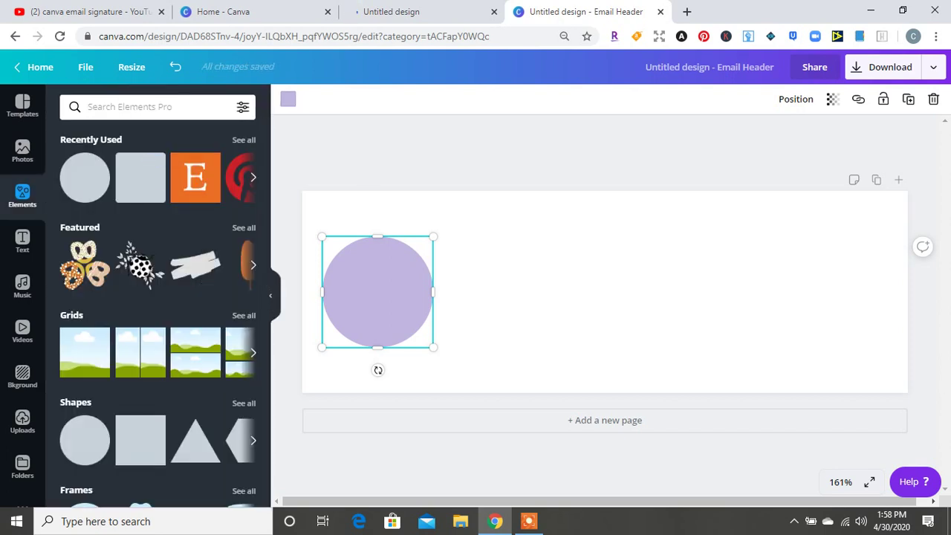
click(119, 107)
Search the elements library for 'circle frame'
text(circle )
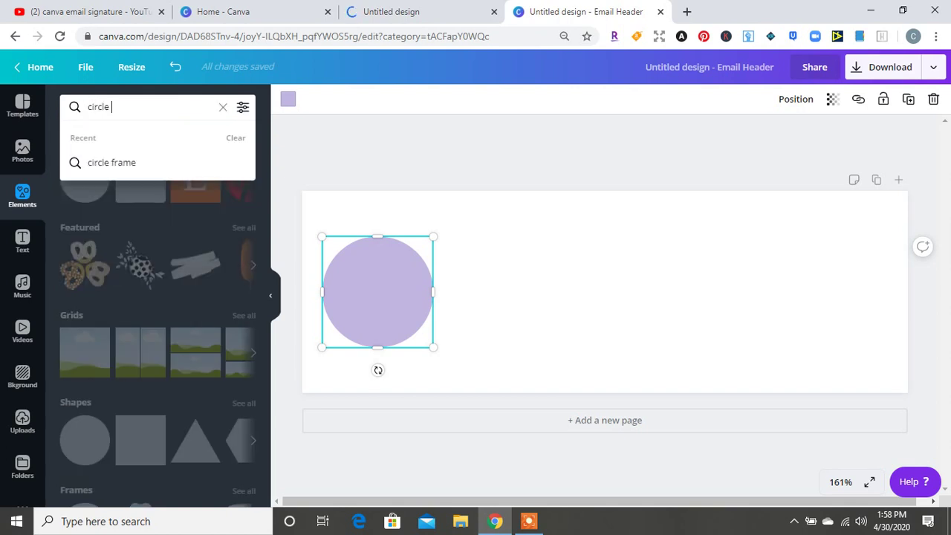
text(grid)
key(Return)
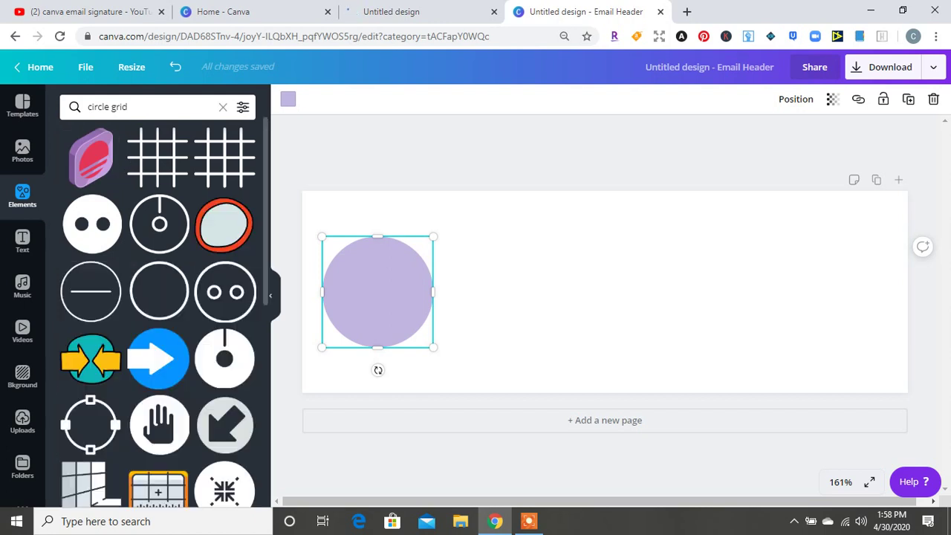
click(149, 106)
key(BackSpace)
key(BackSpace)
key(BackSpace)
key(BackSpace)
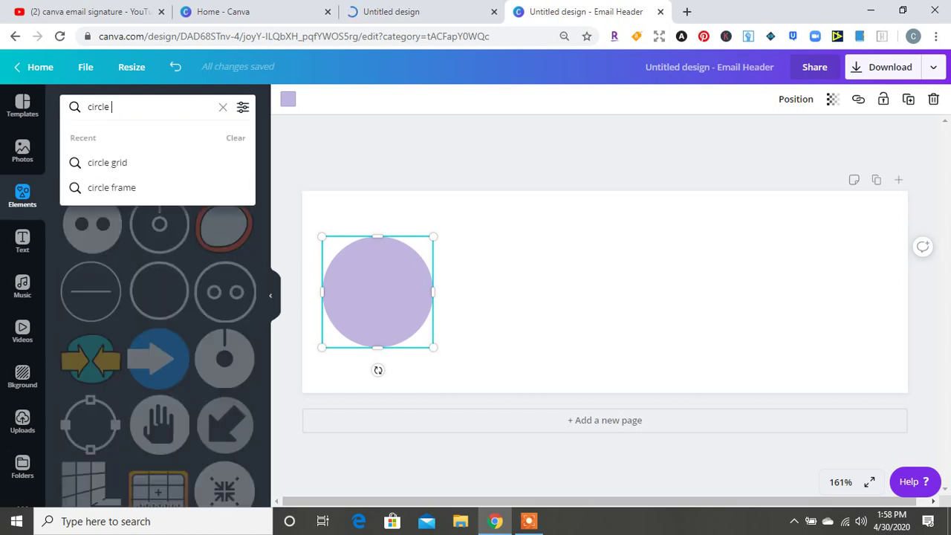
text(frame)
key(Return)
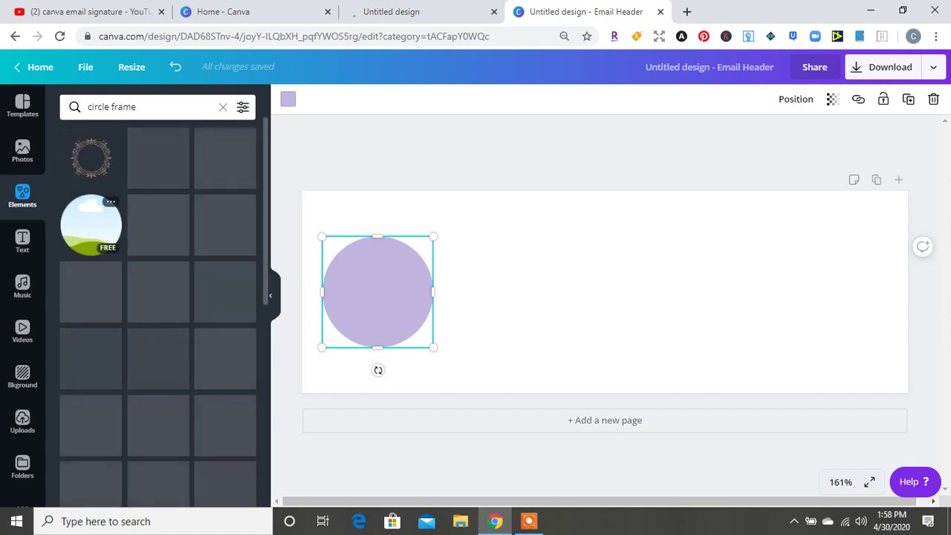
Add a plain circle frame, shrink it, and centre it over the lavender circle
click(91, 224)
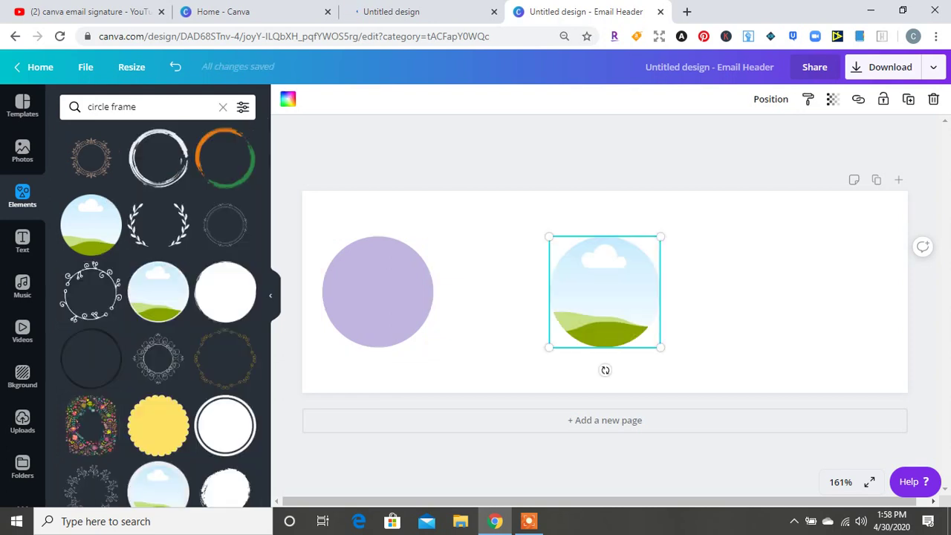
drag(660, 346, 649, 338)
drag(599, 289, 377, 293)
key(Escape)
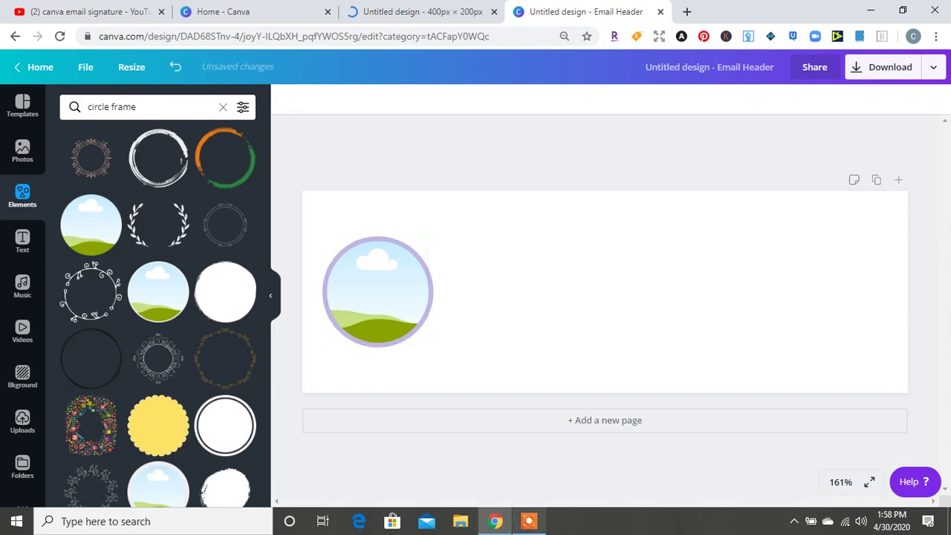
Drop the first uploaded headshot into the circle frame and crop it so the face is centred
click(528, 521)
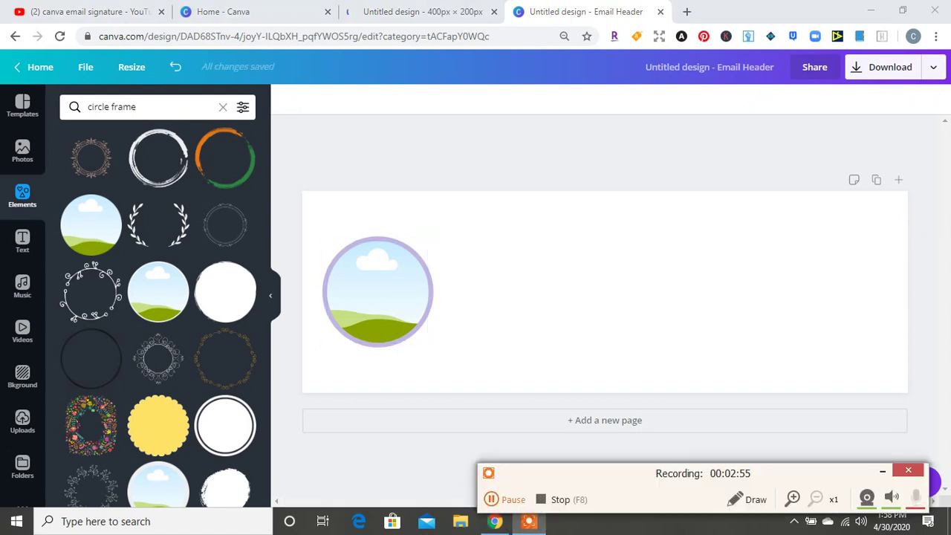
click(22, 422)
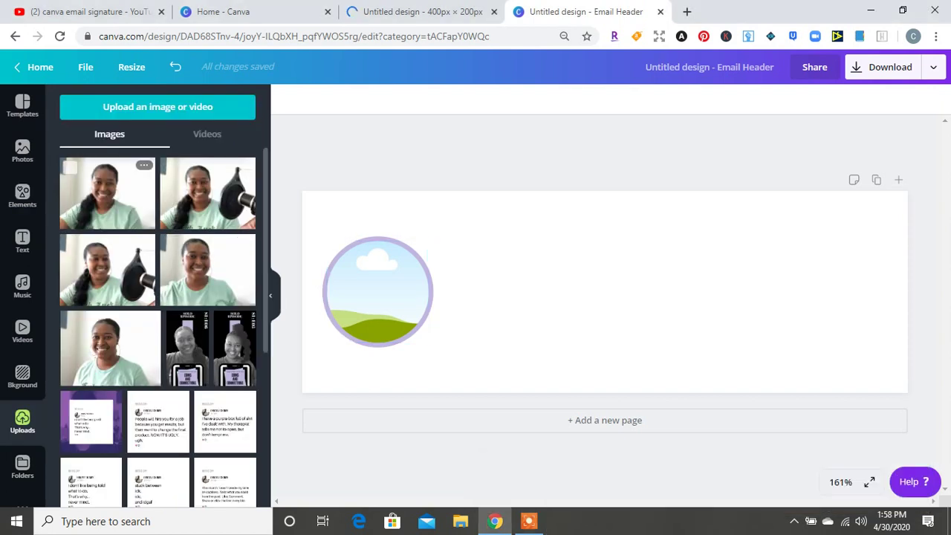
click(108, 193)
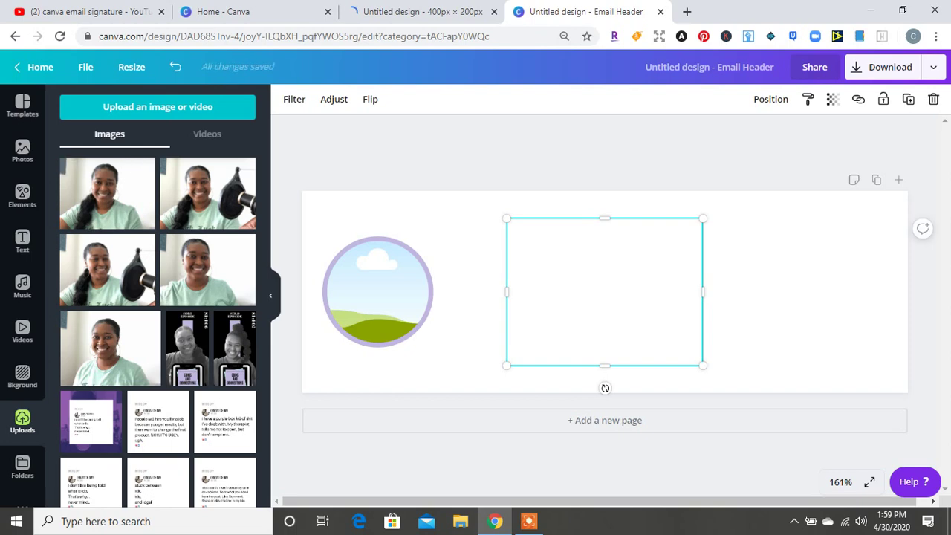
drag(604, 291, 377, 291)
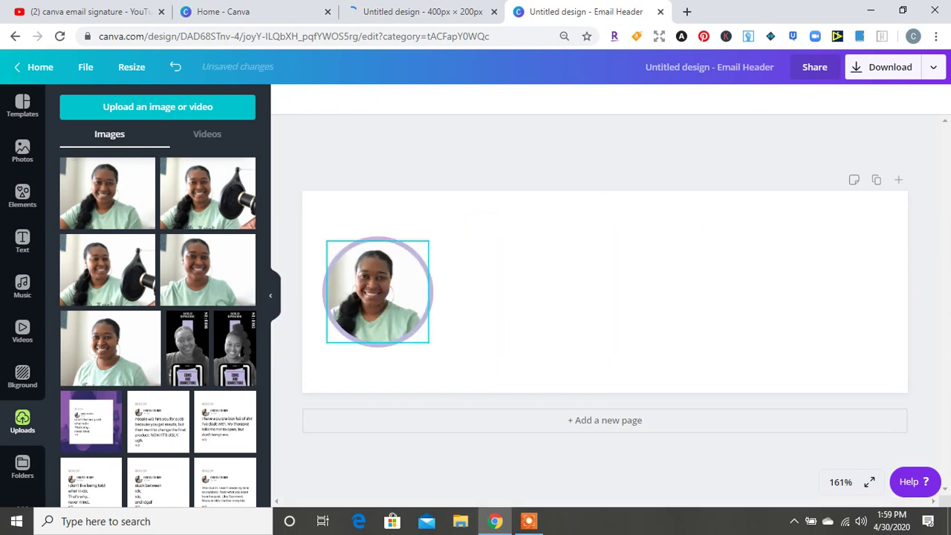
double_click(376, 292)
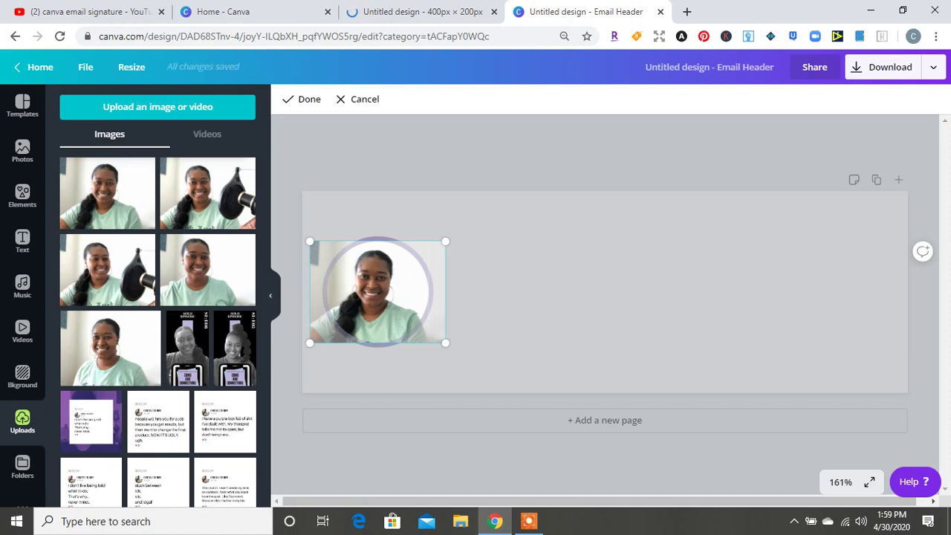
drag(376, 291, 378, 291)
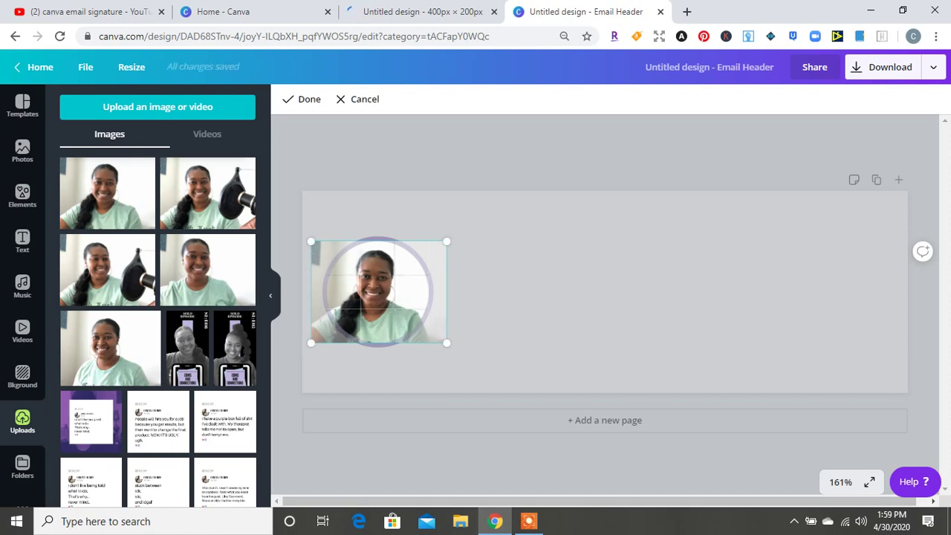
drag(446, 242, 454, 236)
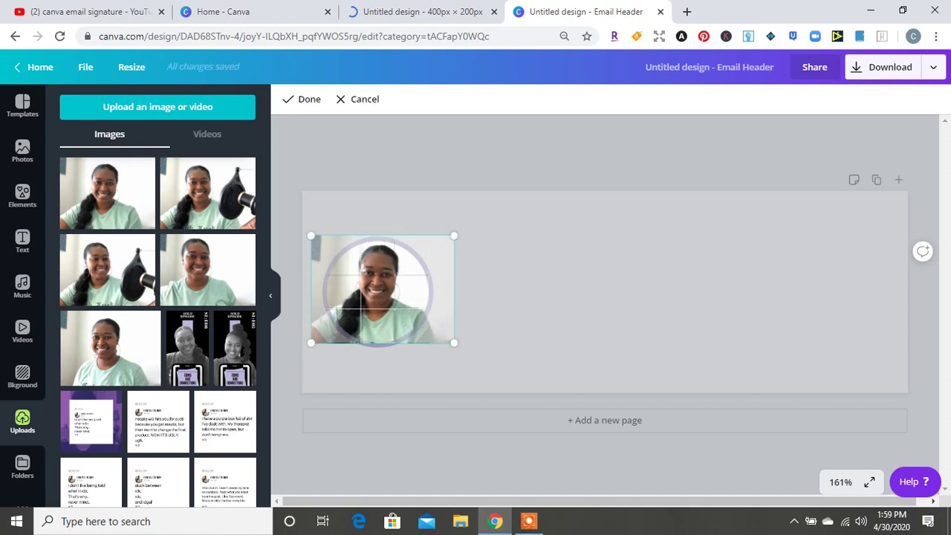
drag(378, 292, 378, 292)
click(303, 99)
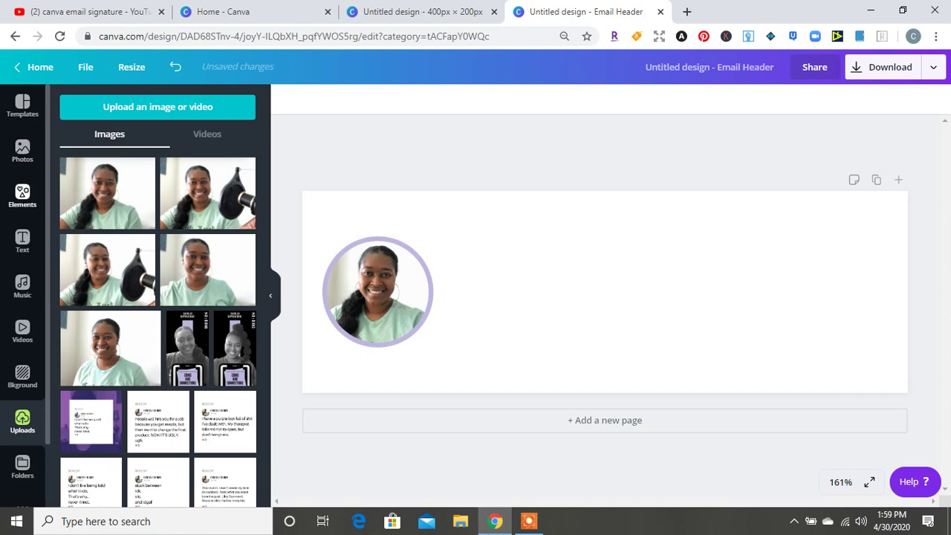
Add a heading with the person's full name, shrink it to size 26, and raise it beside the photo
click(22, 240)
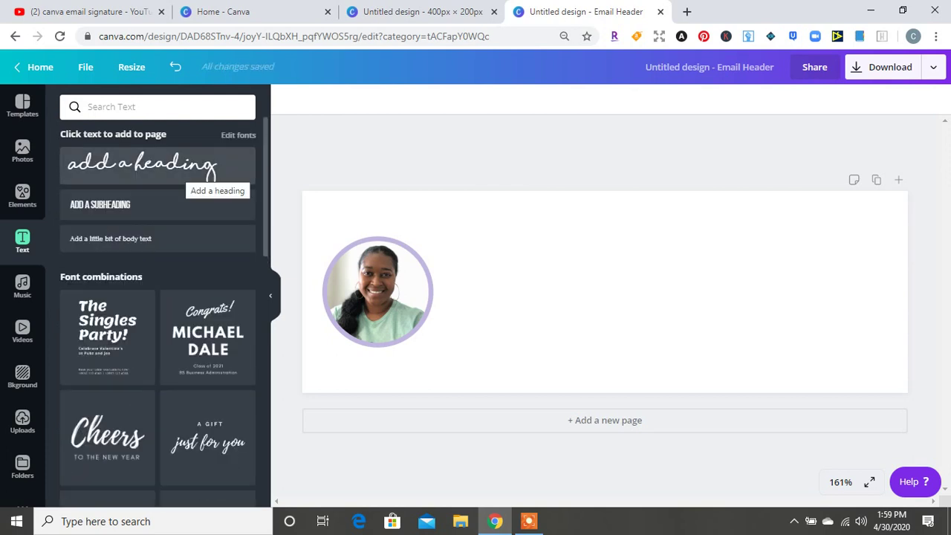
click(141, 165)
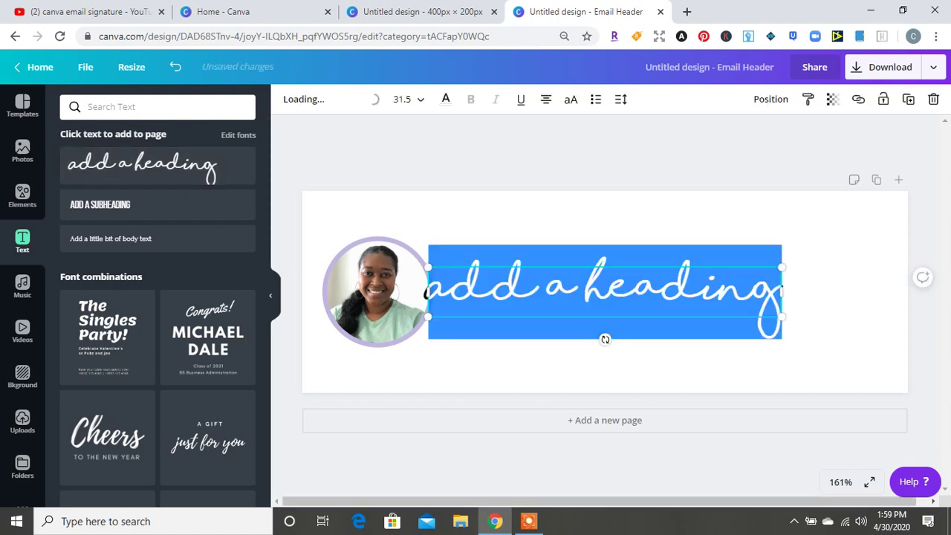
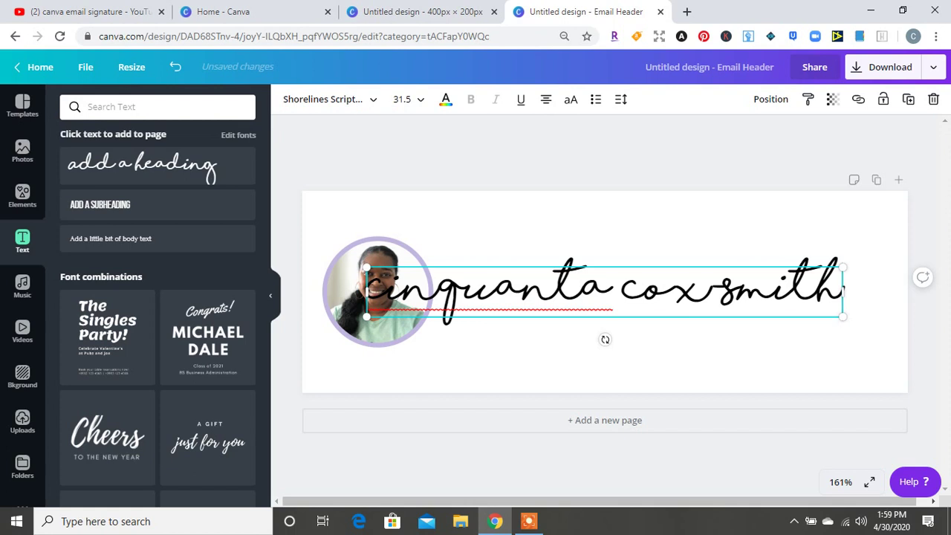
drag(366, 266, 448, 276)
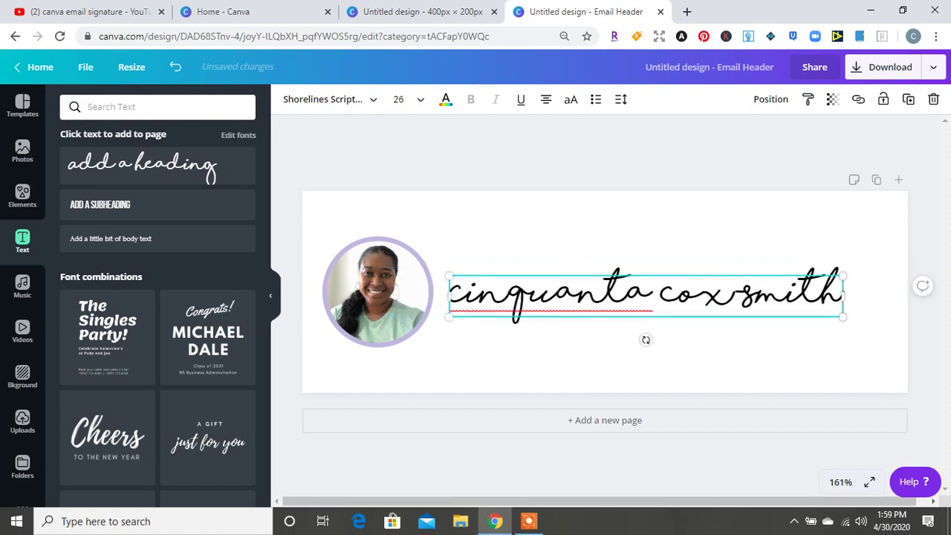
drag(564, 296, 565, 269)
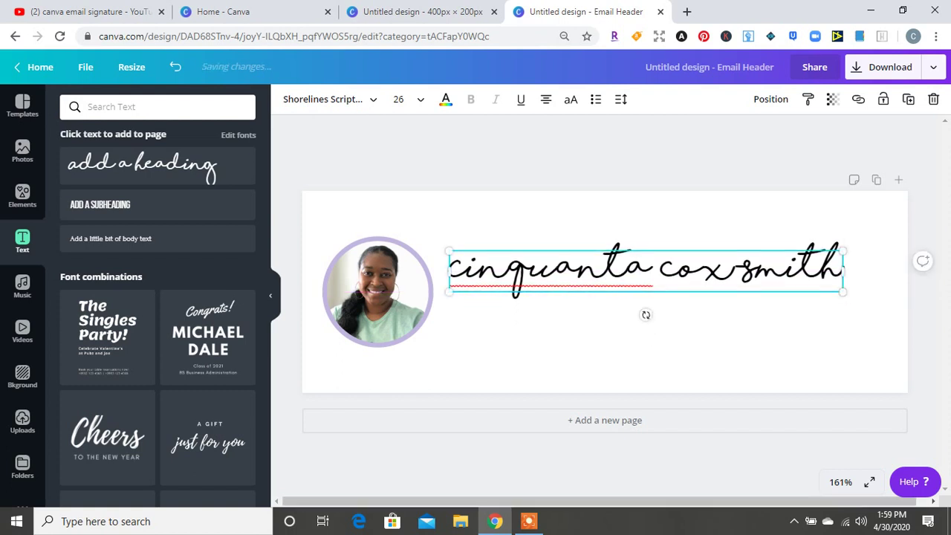
Add a subheading reading 'MONEY STRATEGIST | AUTHOR | PODCASTOR' under the name
key(Escape)
click(99, 205)
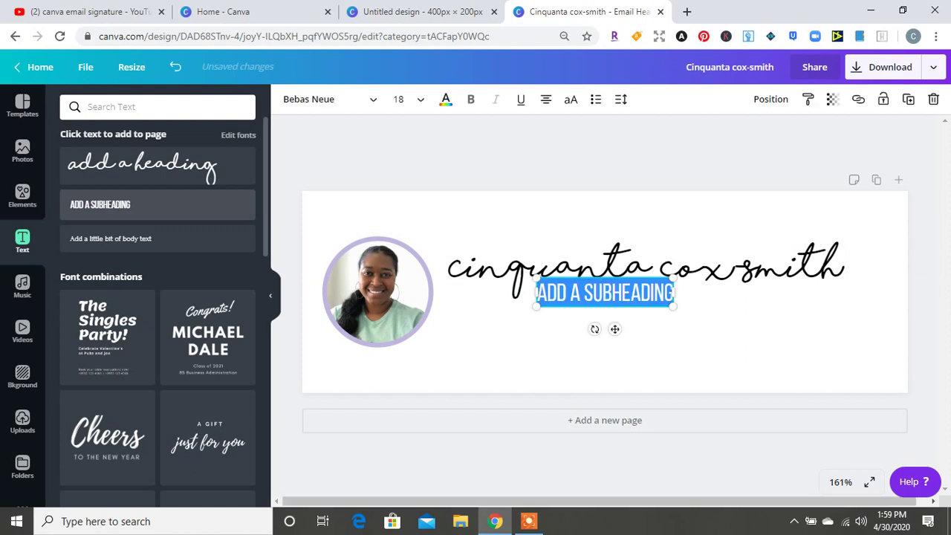
click(631, 293)
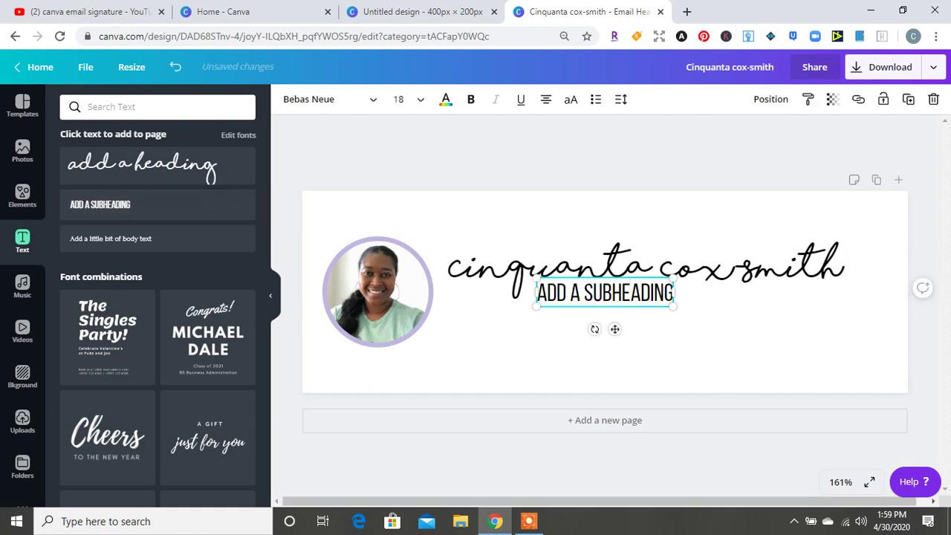
double_click(631, 293)
key(BackSpace)
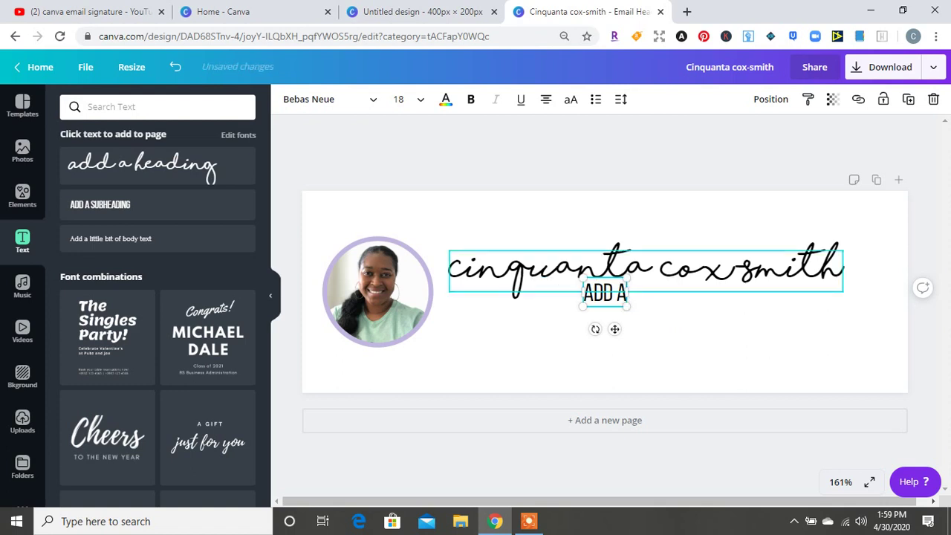
key(BackSpace)
key(BackSpace)
key(BackSpace)
key(BackSpace)
key(BackSpace)
text(MONEY)
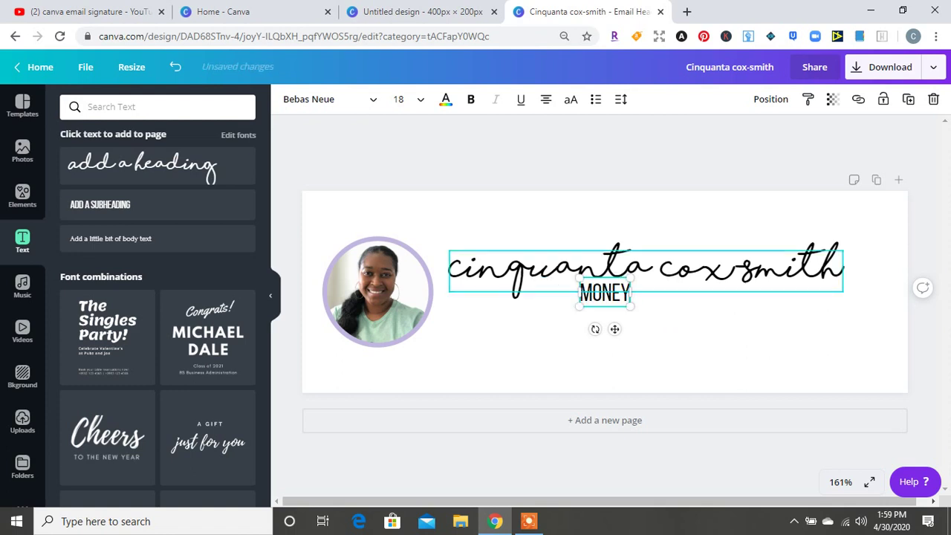
text( STRATEGIST)
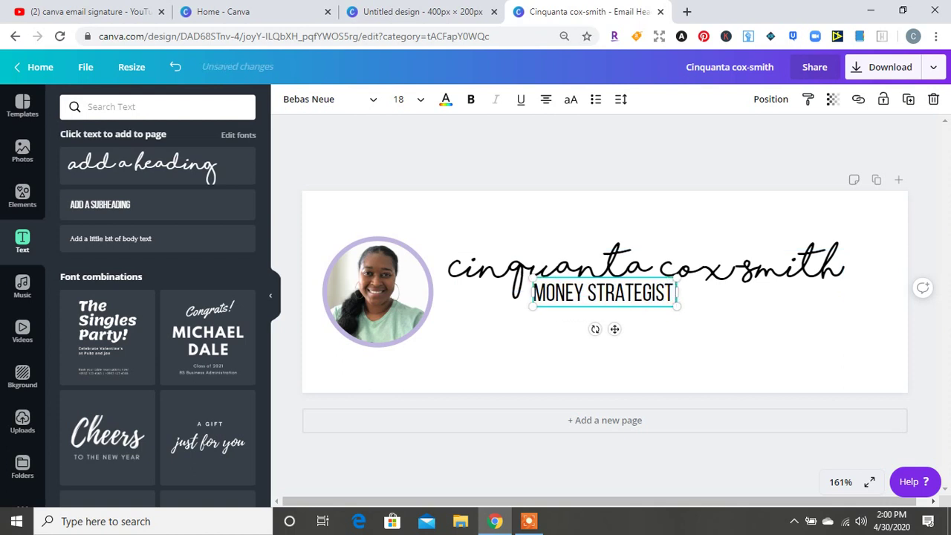
text( |)
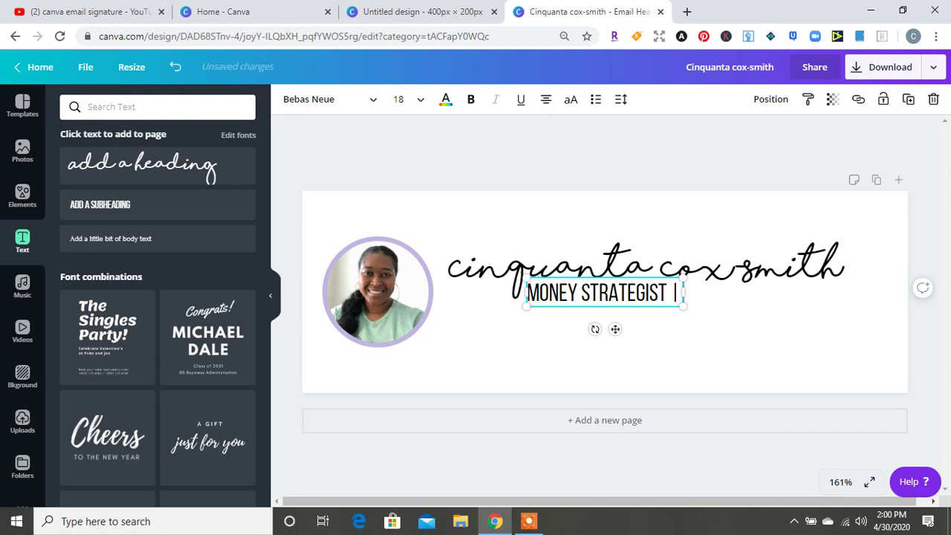
text( AUTHOR |)
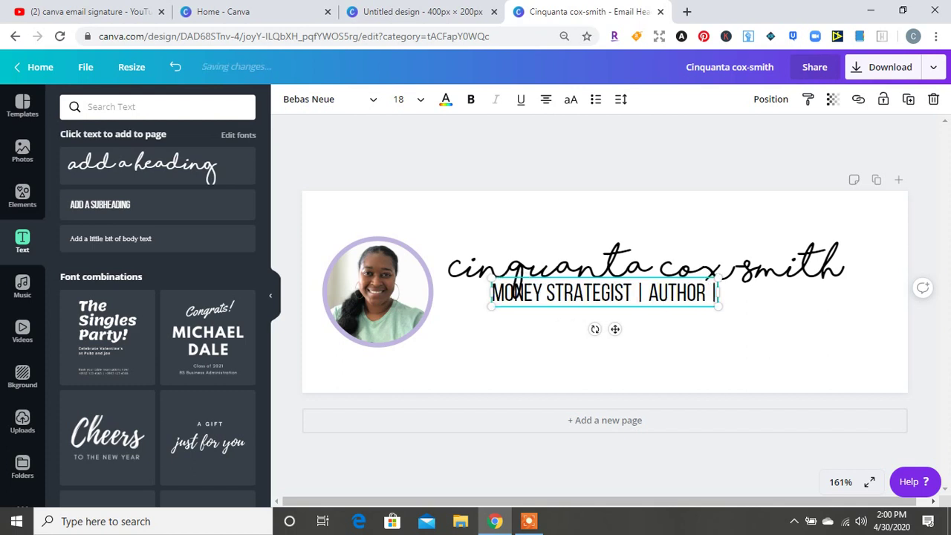
text( PODCASTER)
key(BackSpace)
key(BackSpace)
text(OR)
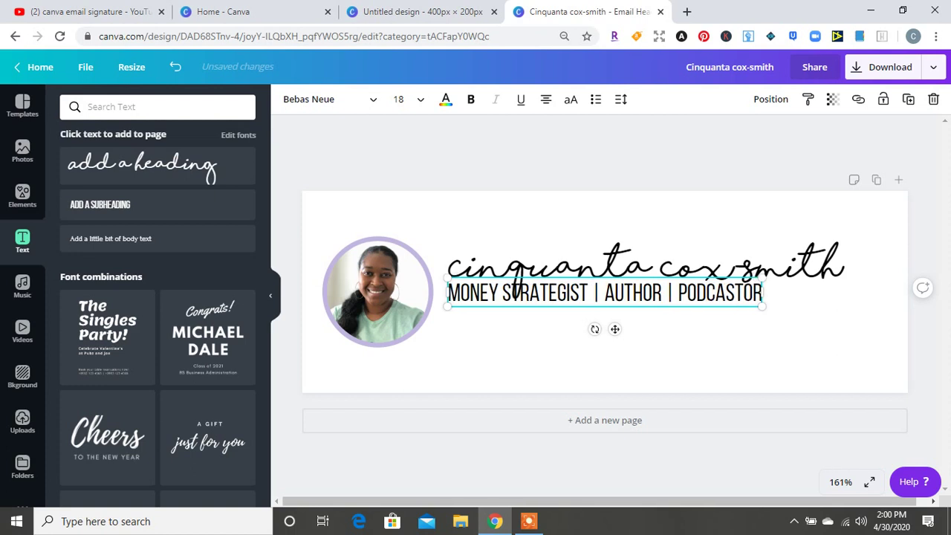
Shrink the title line to size 15.4 and colour it purple
drag(446, 278, 472, 303)
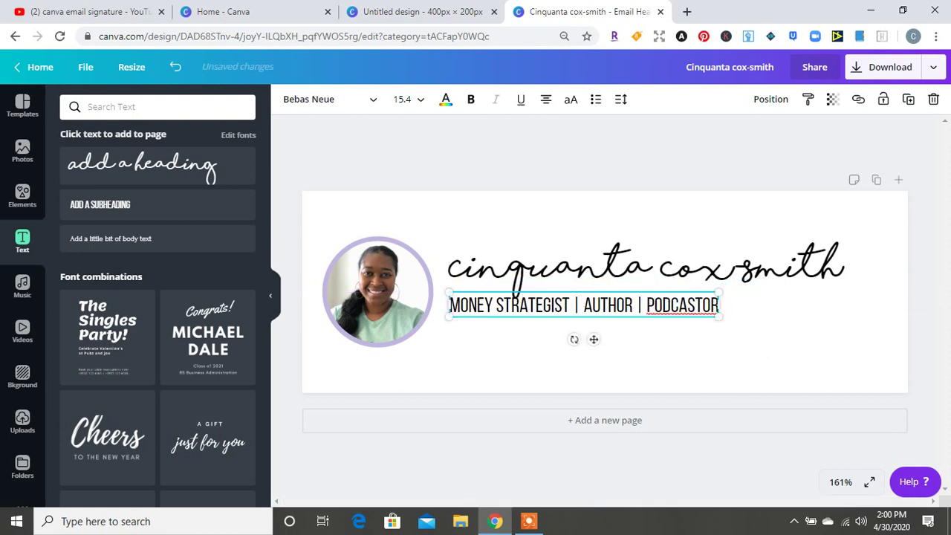
click(446, 98)
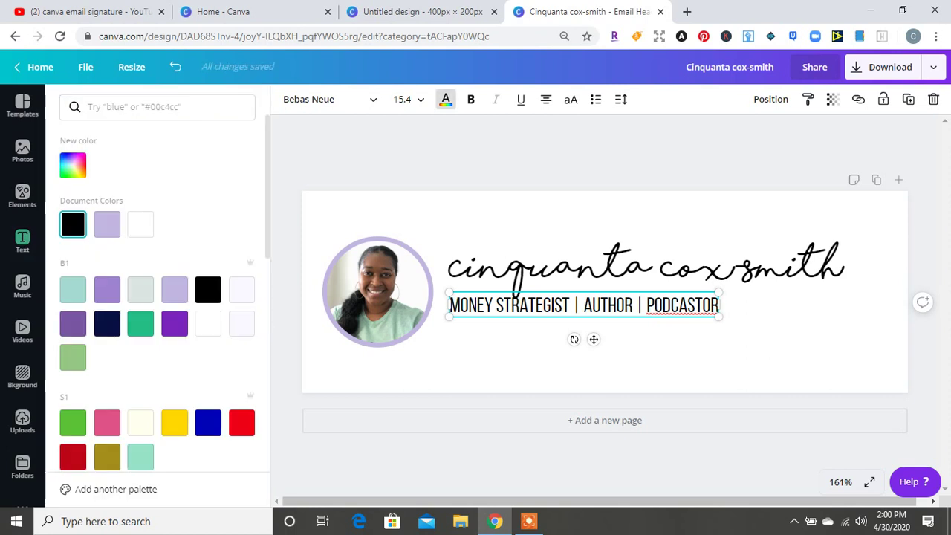
click(175, 323)
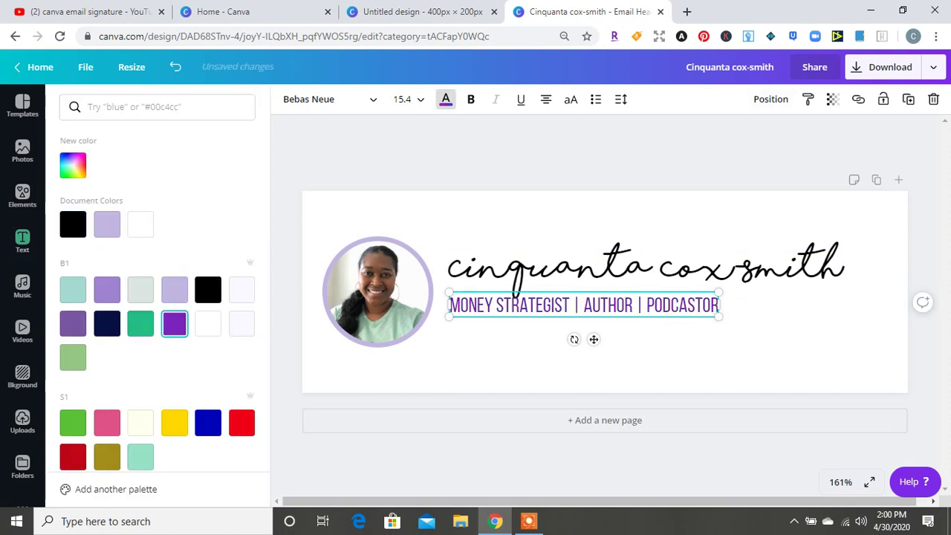
key(Escape)
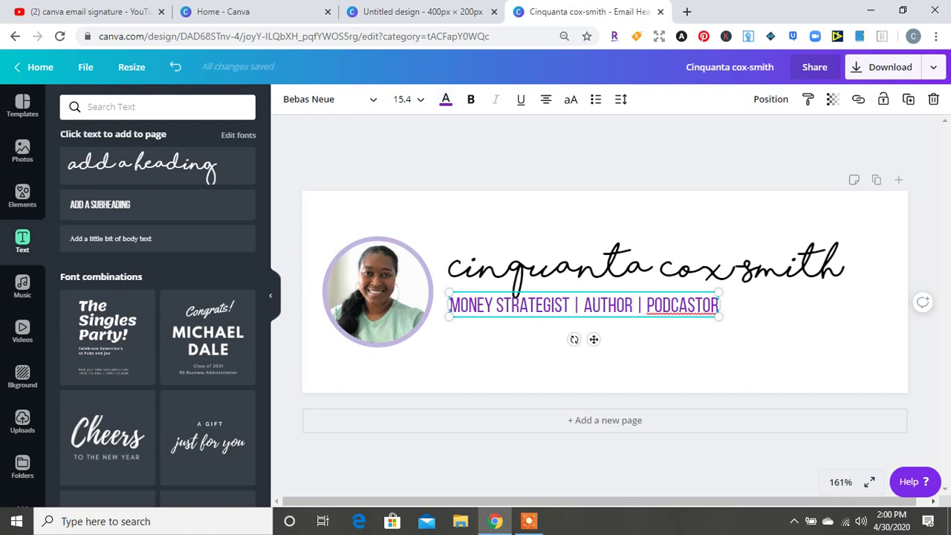
click(636, 276)
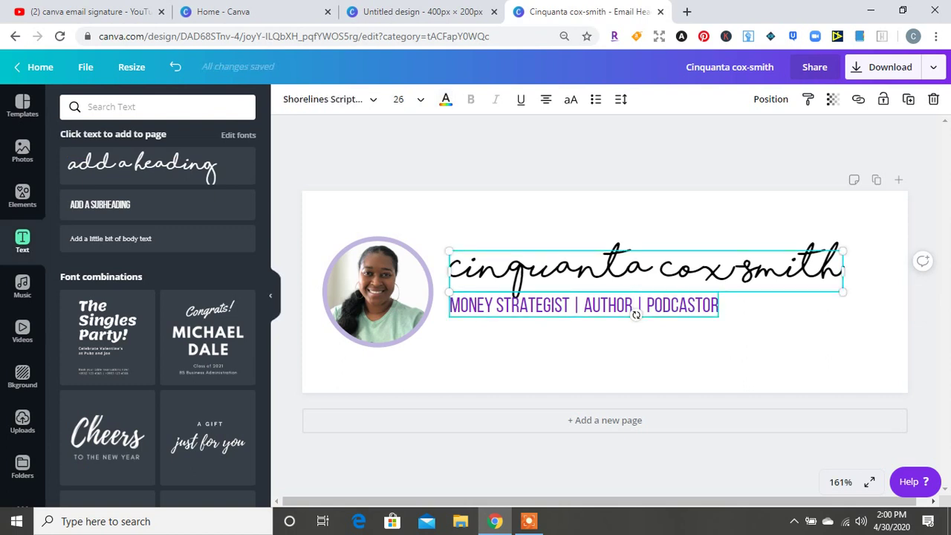
click(637, 310)
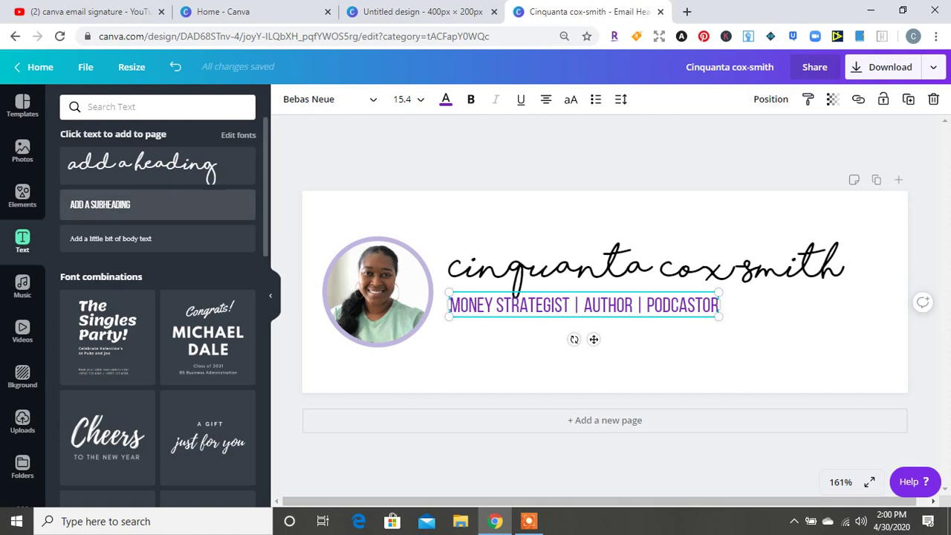
Add 'COINS AND CONNECTIONS, LLC' at size 15.4, aligned left under the purple title
click(99, 204)
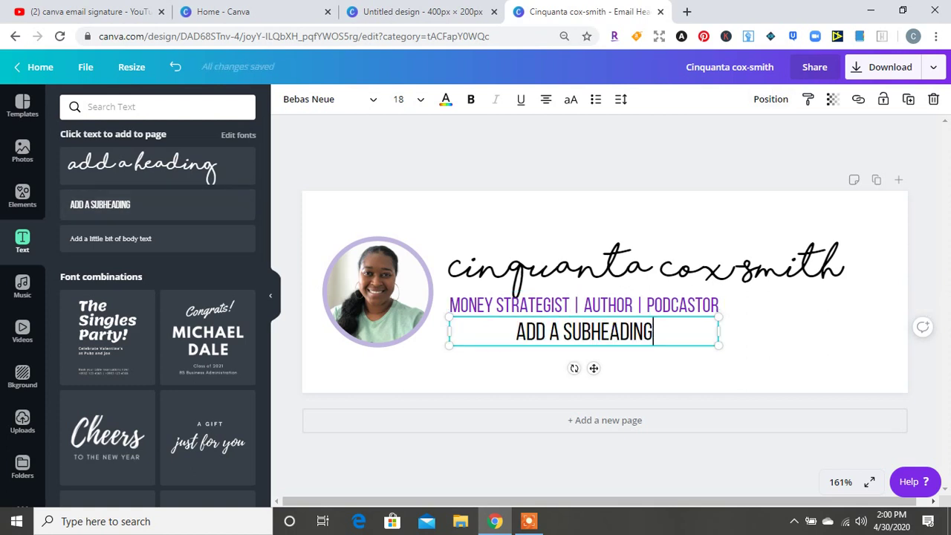
text(COINS)
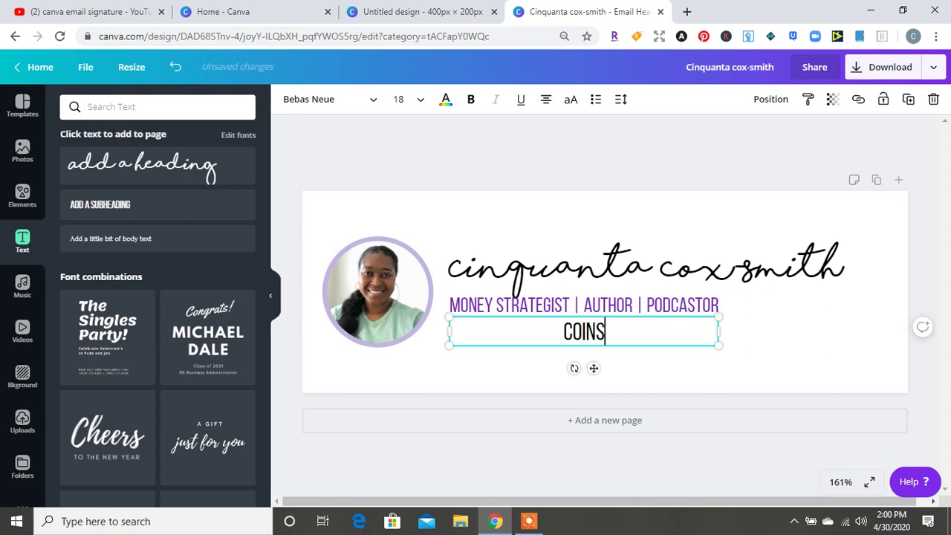
text( AND CONNECTIONS)
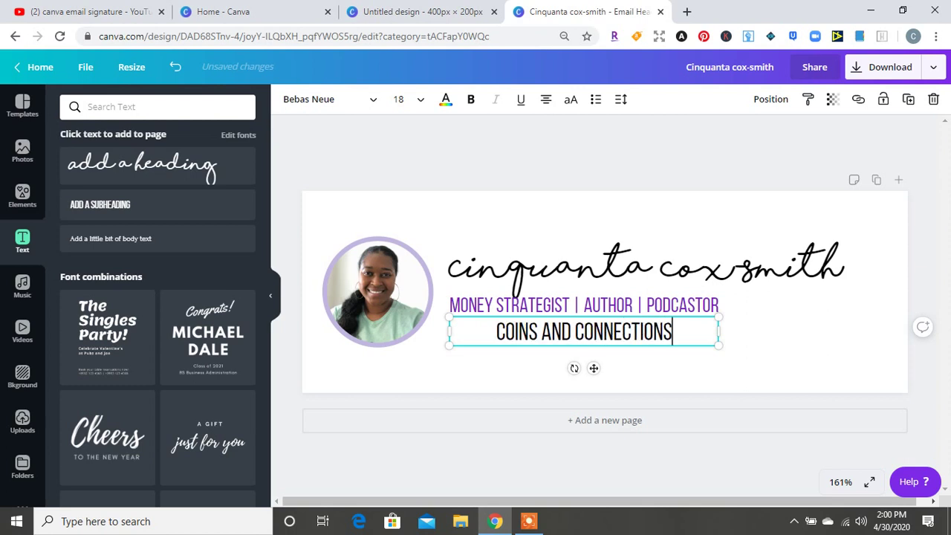
text(, LLC)
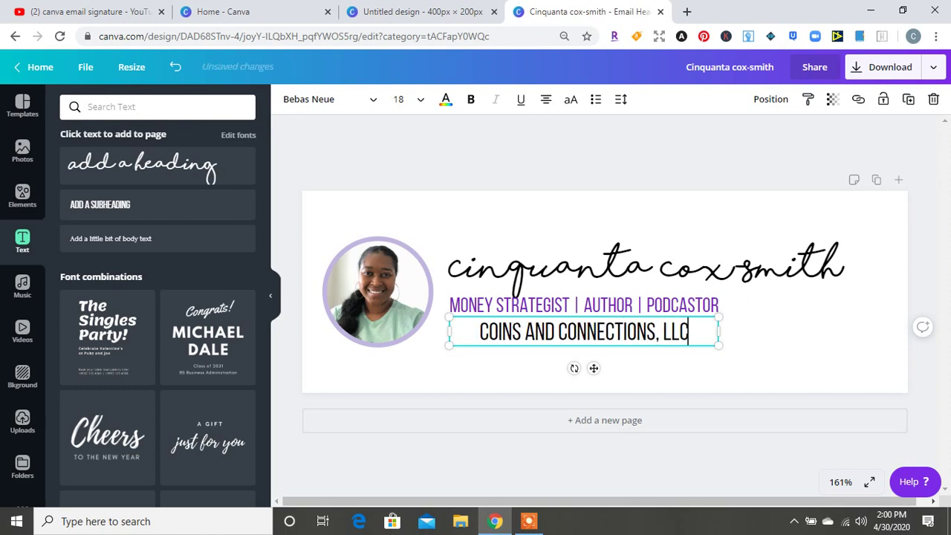
key(Escape)
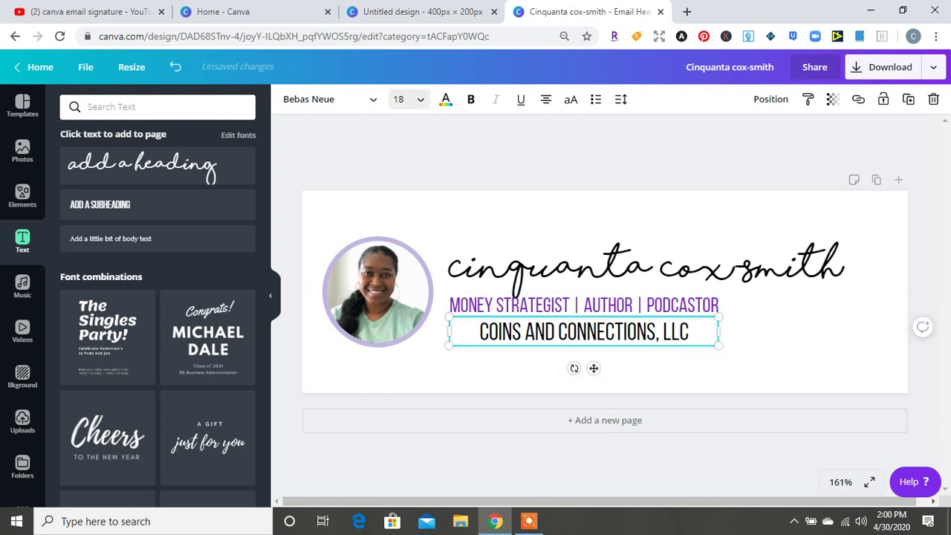
click(409, 99)
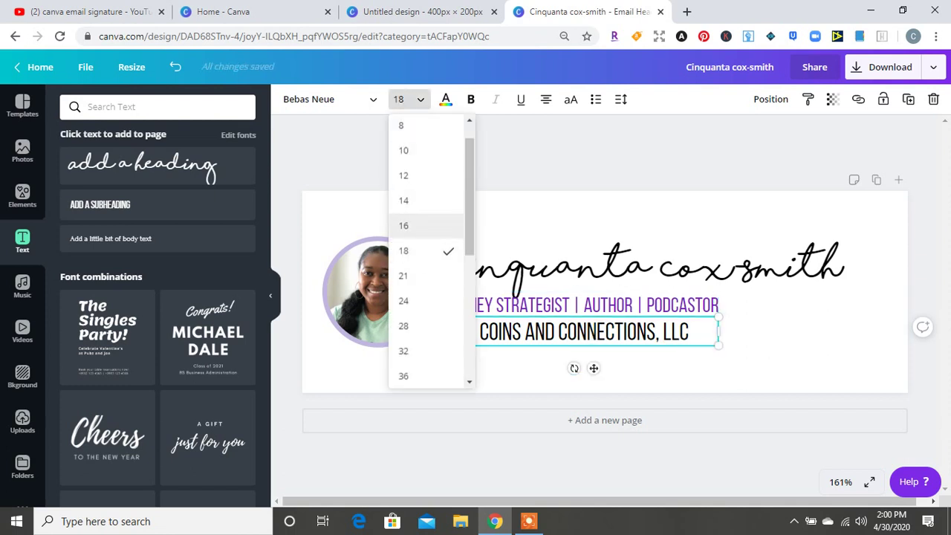
click(416, 225)
drag(719, 341, 707, 340)
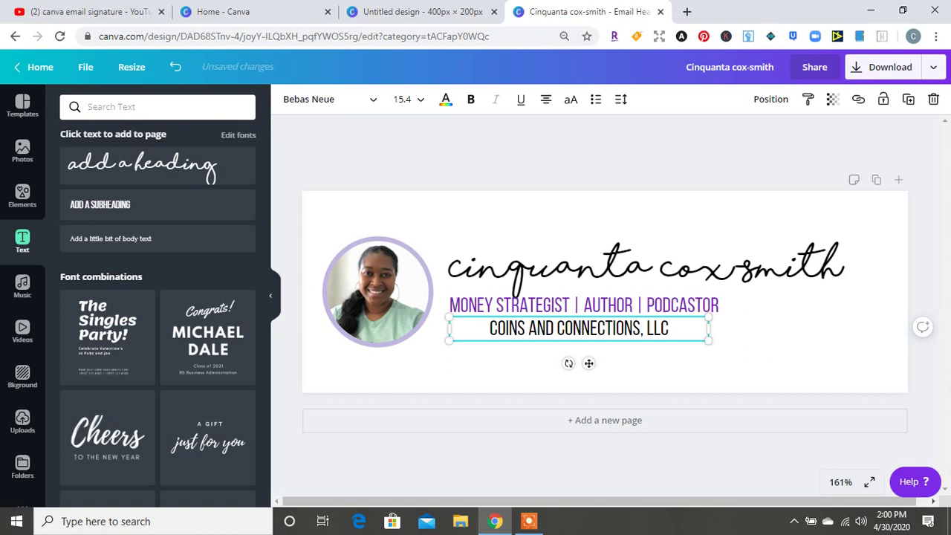
drag(579, 327, 540, 324)
key(Escape)
click(540, 324)
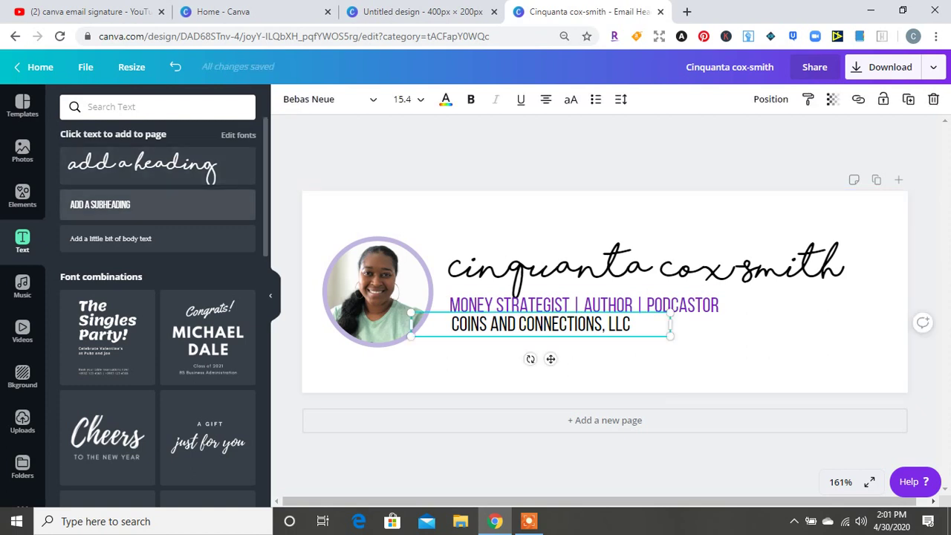
Add the person's website address as a subheading and shrink it to match the other lines
click(111, 205)
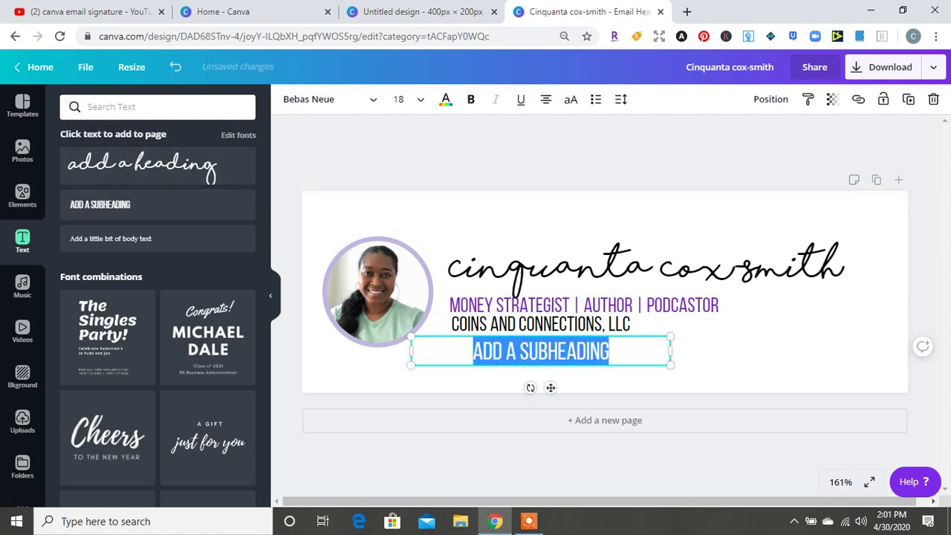
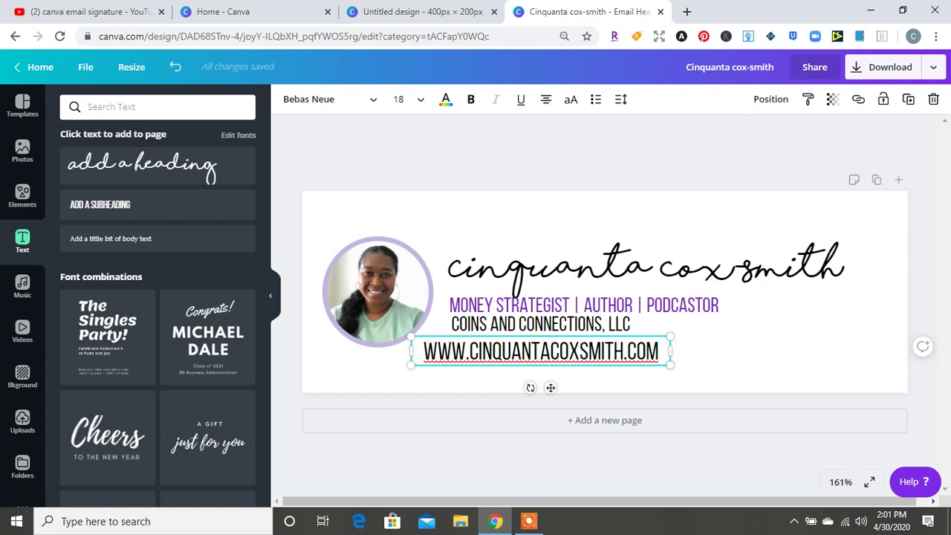
drag(670, 365, 653, 343)
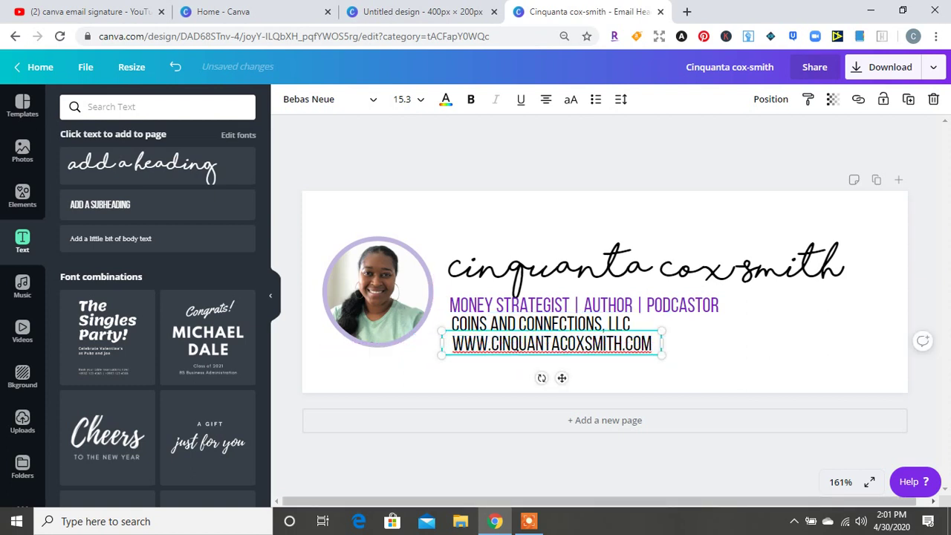
key(Escape)
key(Escape)
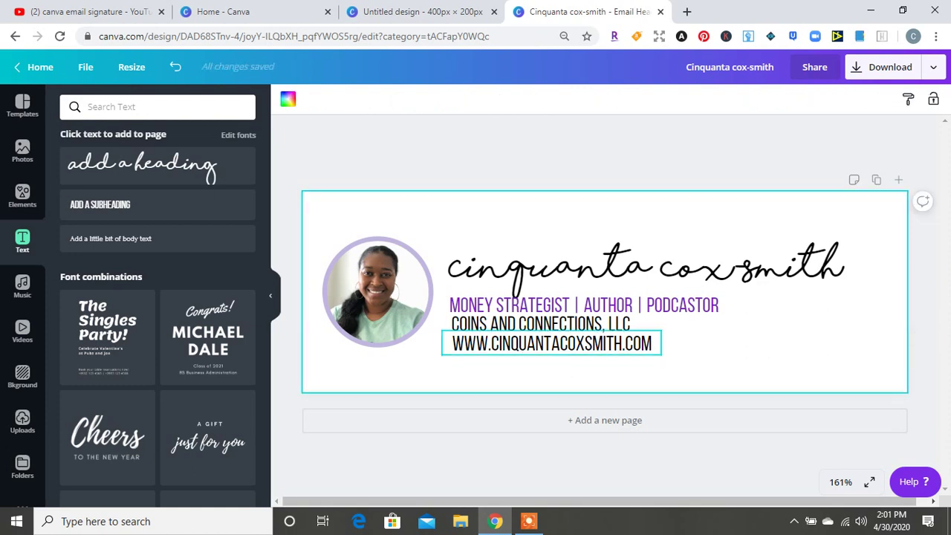
Align the title and business-name lines with the website line
drag(520, 305, 520, 305)
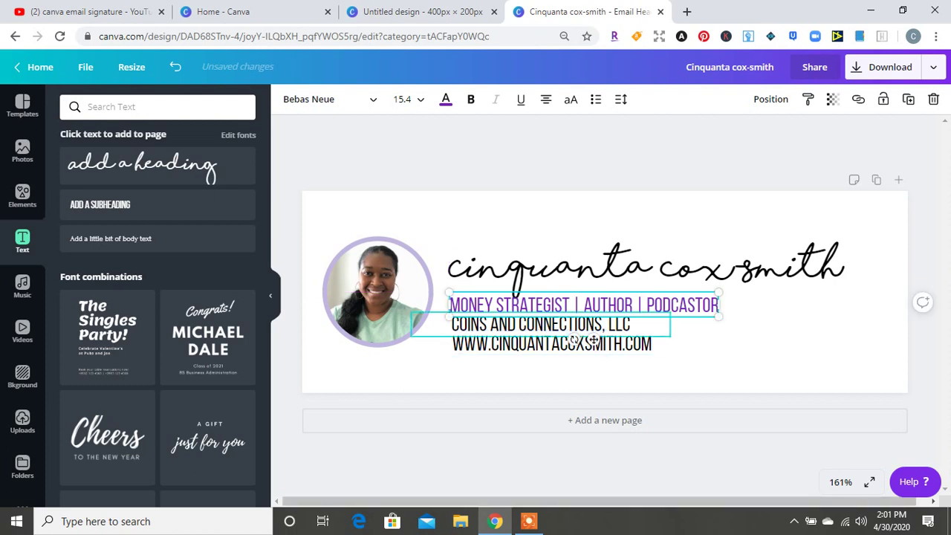
drag(535, 324, 534, 324)
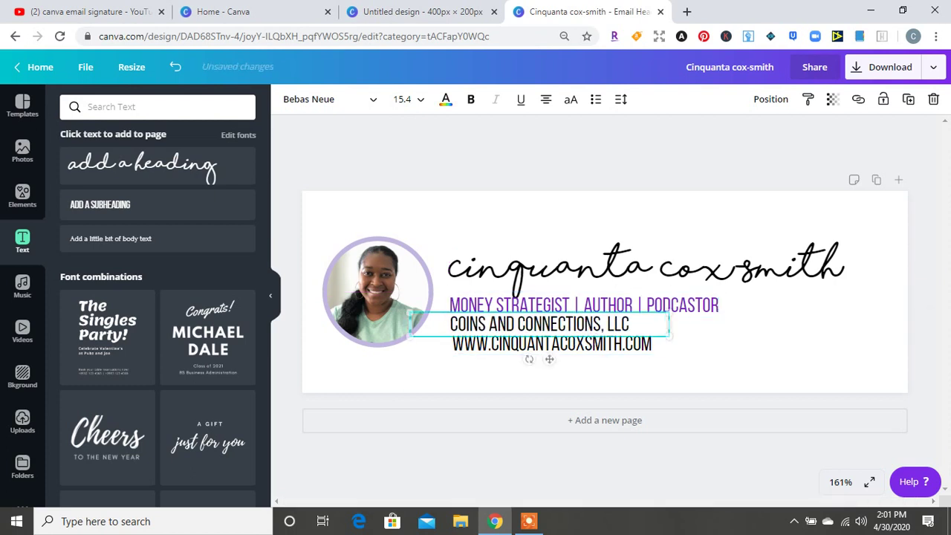
click(565, 371)
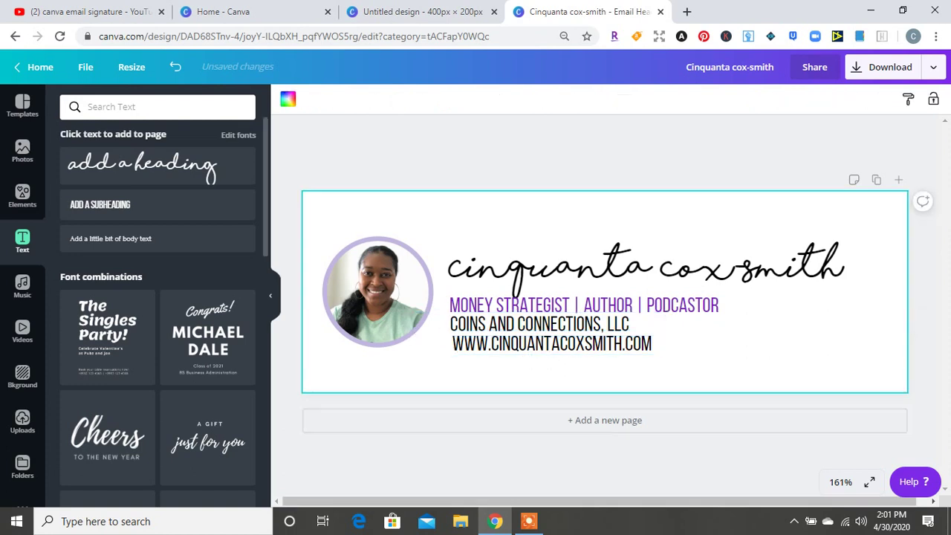
Raise the script name slightly, search graphics for 'website', and shift the website line right
click(22, 197)
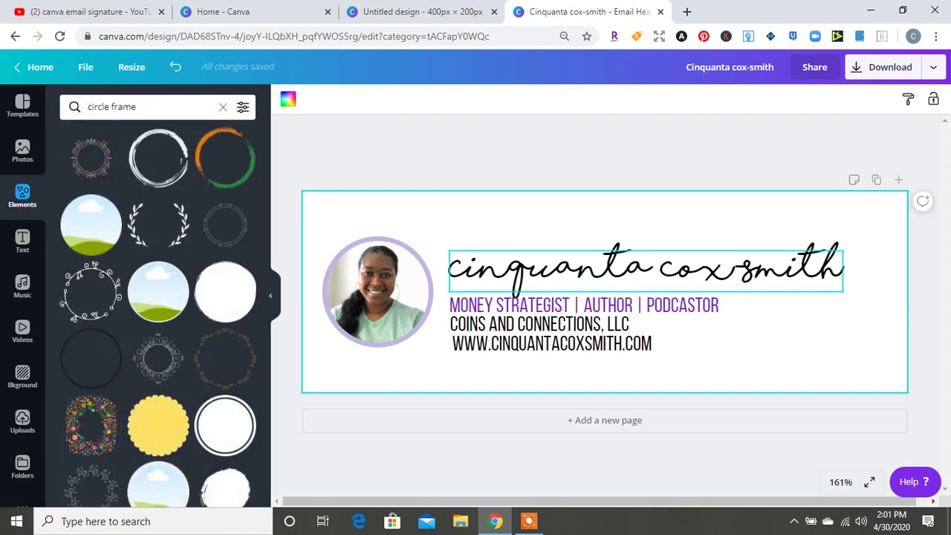
drag(646, 269, 646, 254)
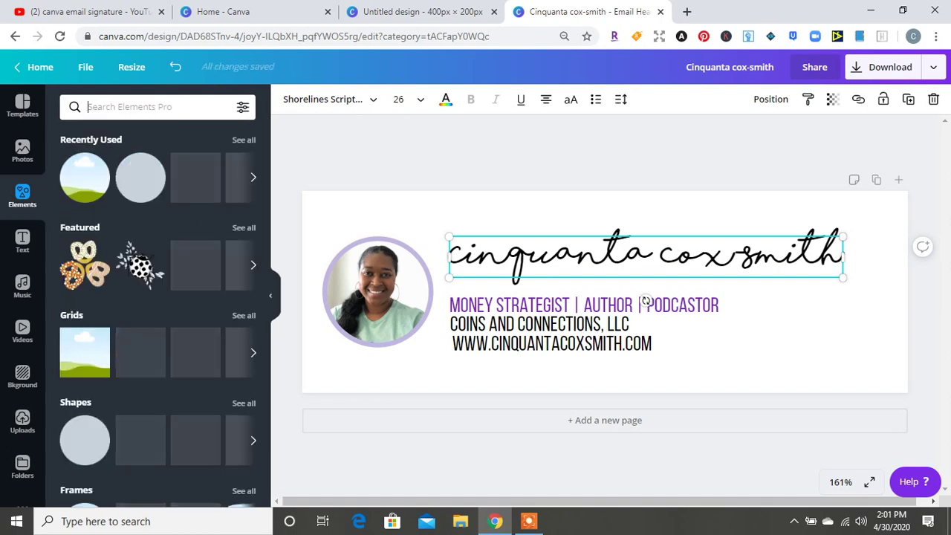
text(website)
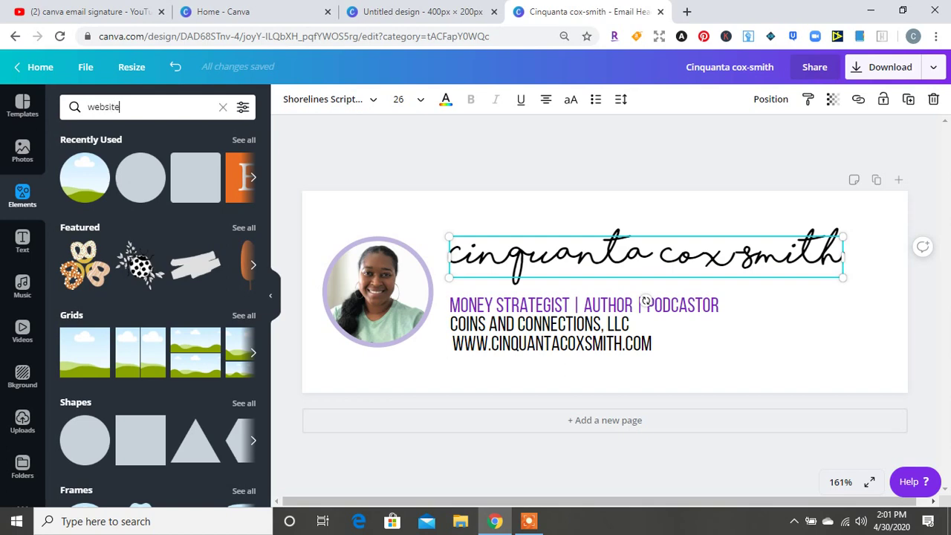
key(Return)
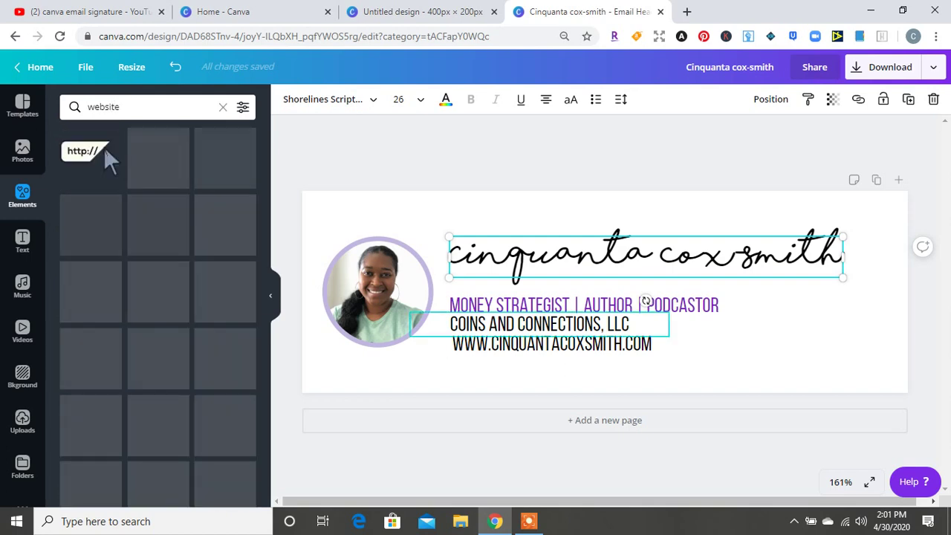
click(639, 344)
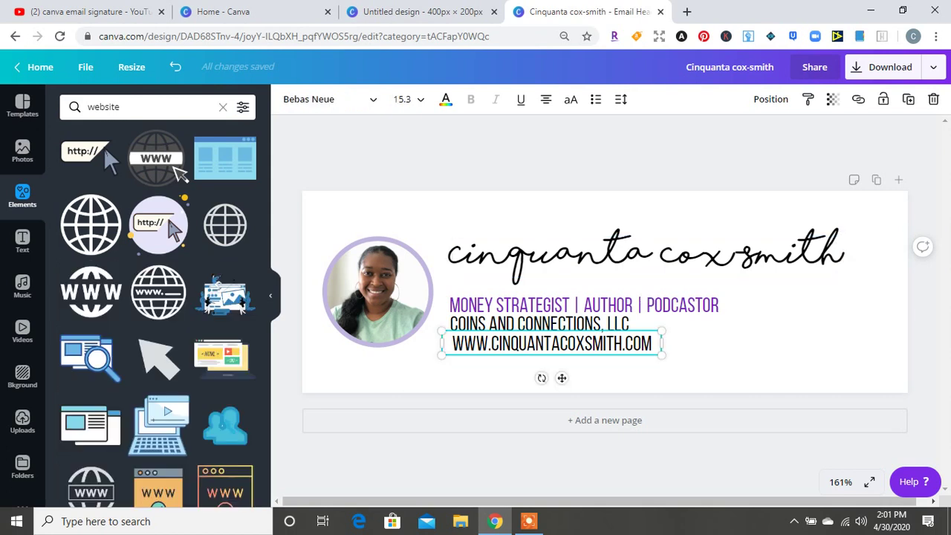
drag(551, 343, 564, 343)
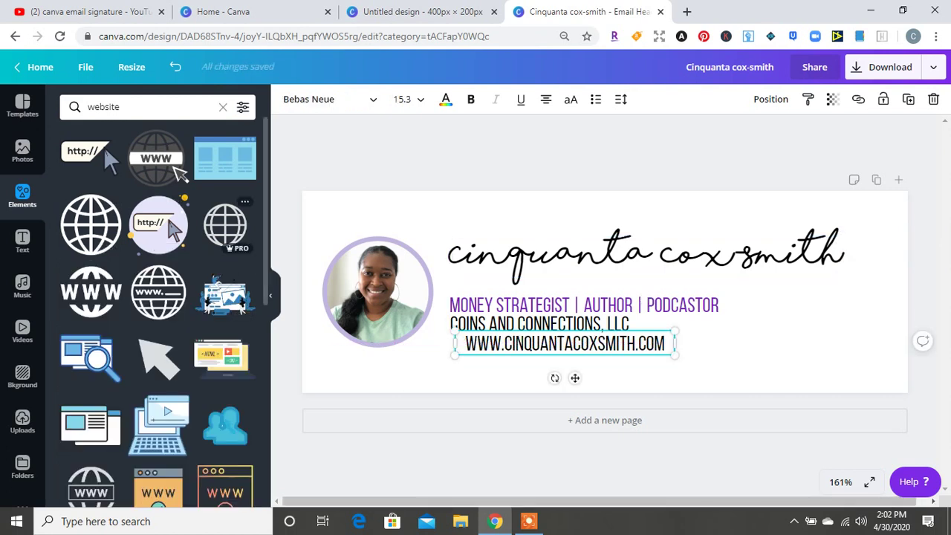
Try a globe graphic beside PODCASTOR, then delete it as oversized
drag(91, 222, 603, 353)
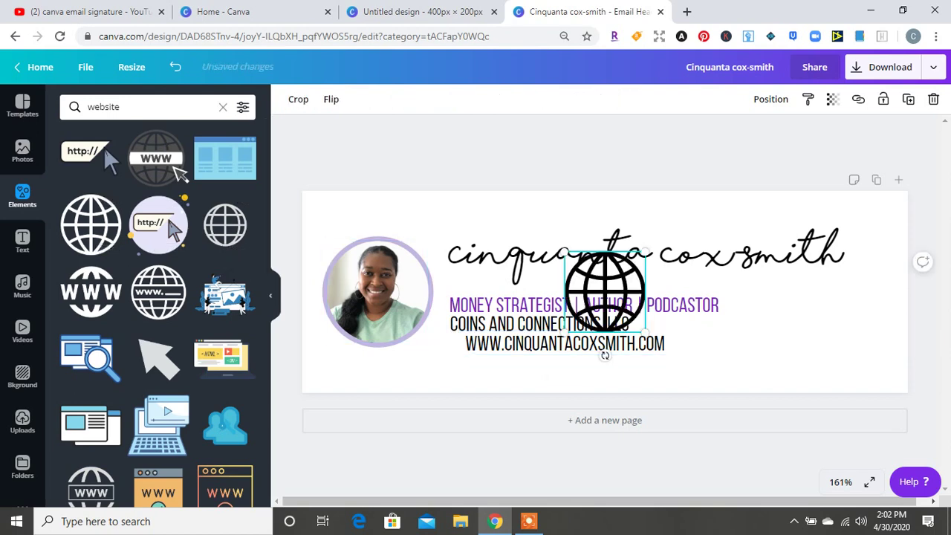
drag(604, 291, 764, 324)
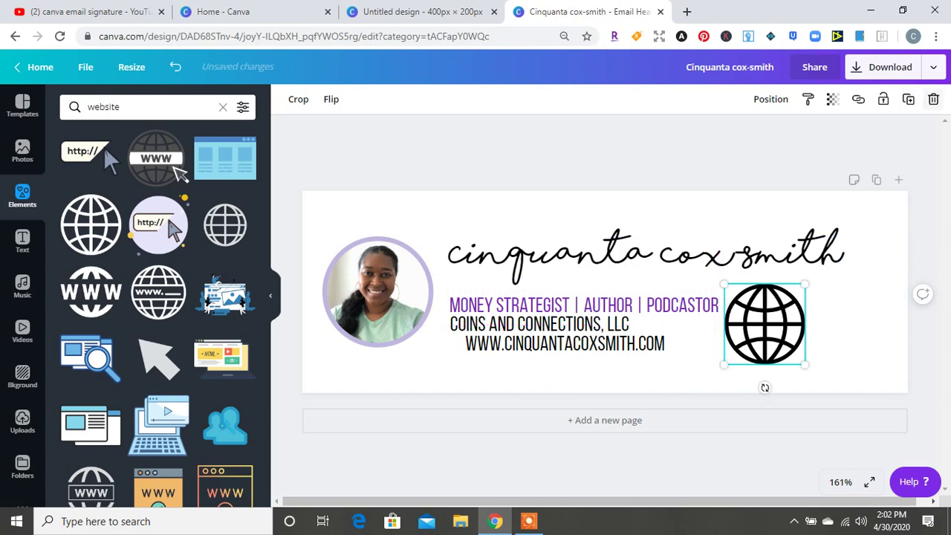
click(933, 98)
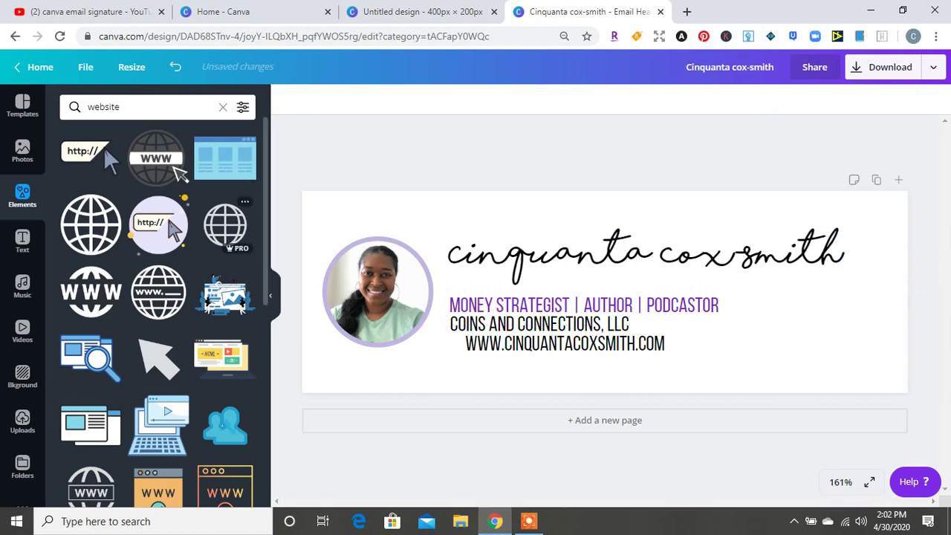
Add a globe graphic in the purple swatch, shrink it, and nudge the website address right beside it
click(226, 223)
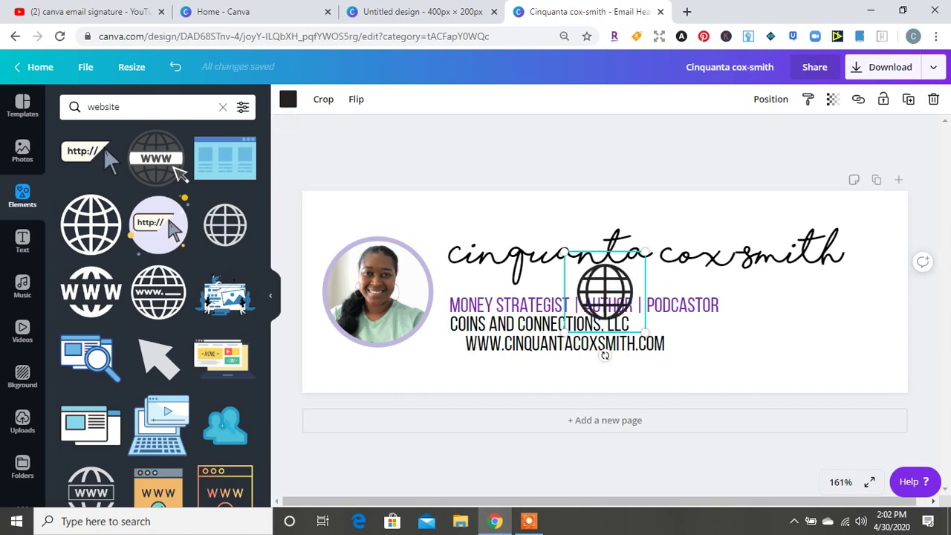
click(288, 99)
click(140, 224)
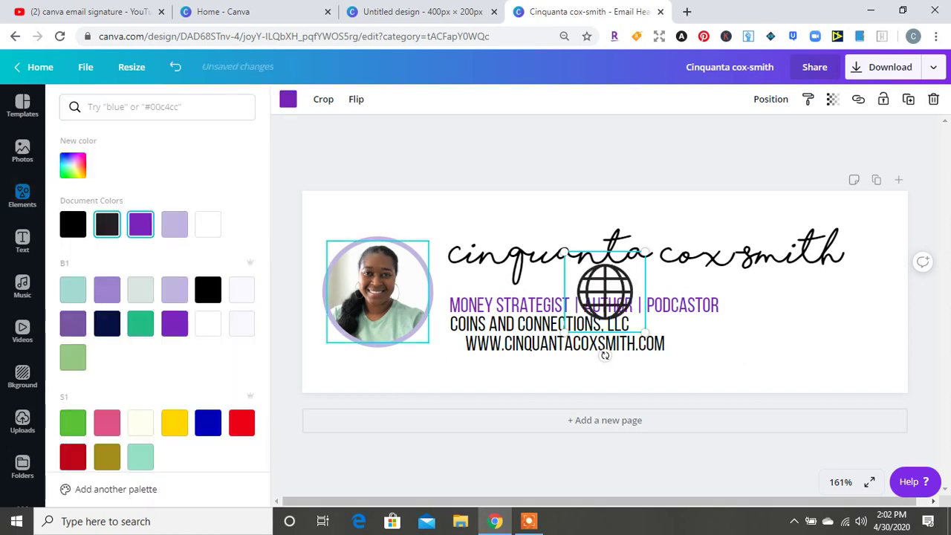
drag(645, 330, 453, 343)
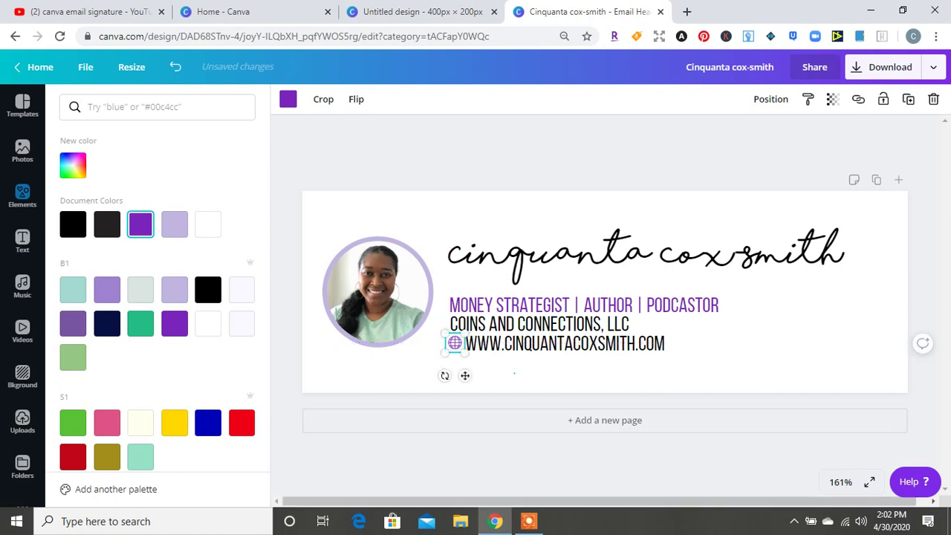
click(475, 343)
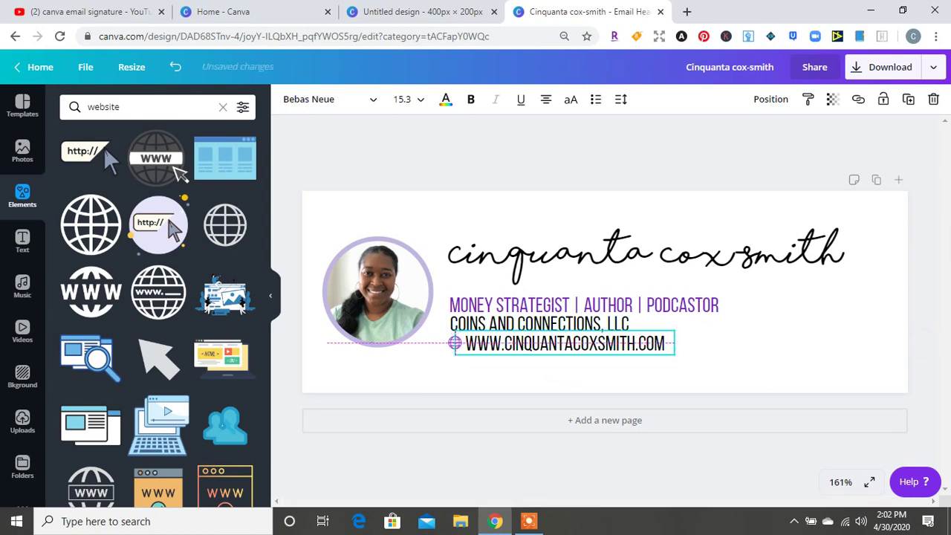
key(Right)
key(Right)
key(Right)
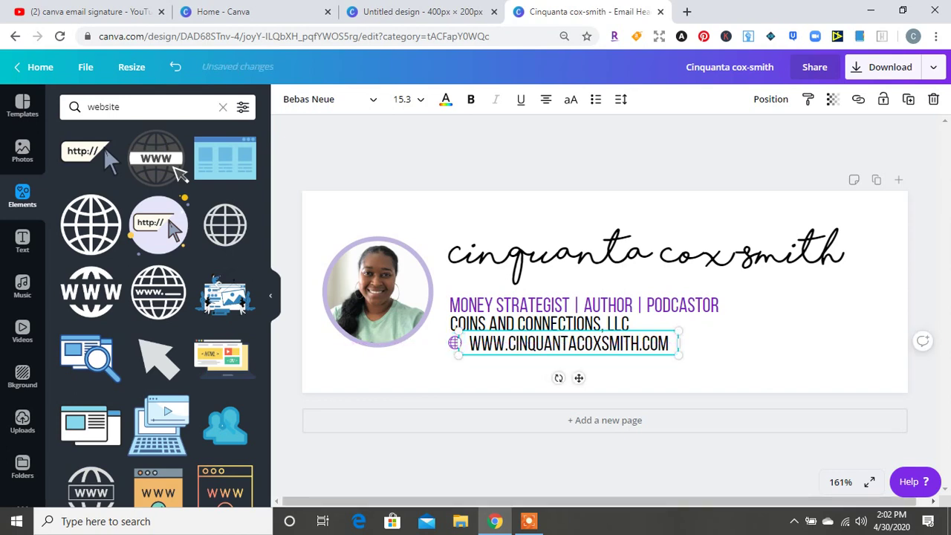
click(453, 342)
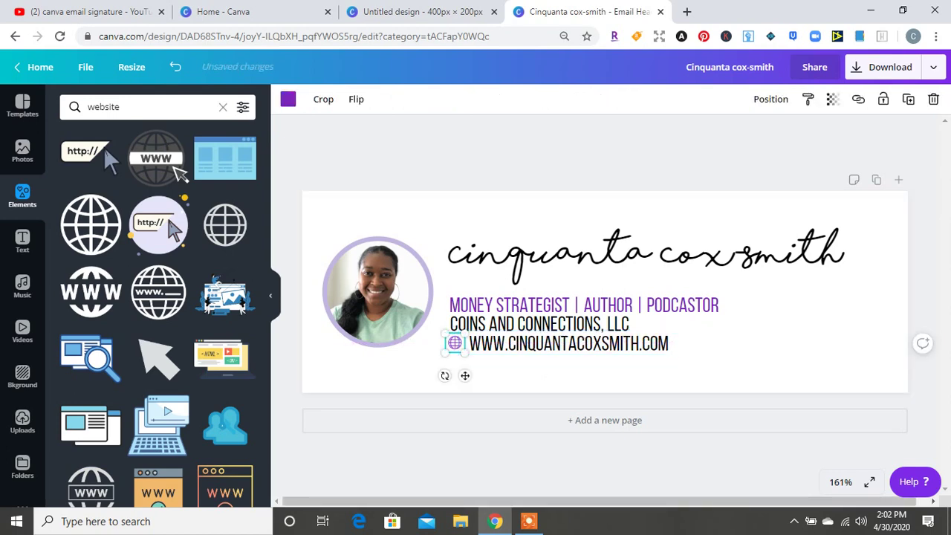
Nudge the globe closer to the address and search the graphics for 'email.'
key(Right)
key(Right)
key(Right)
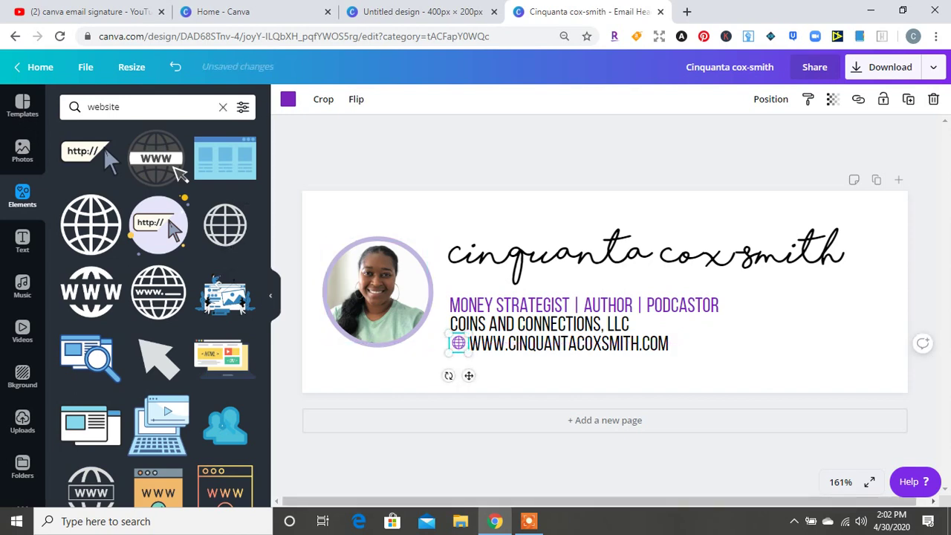
click(222, 106)
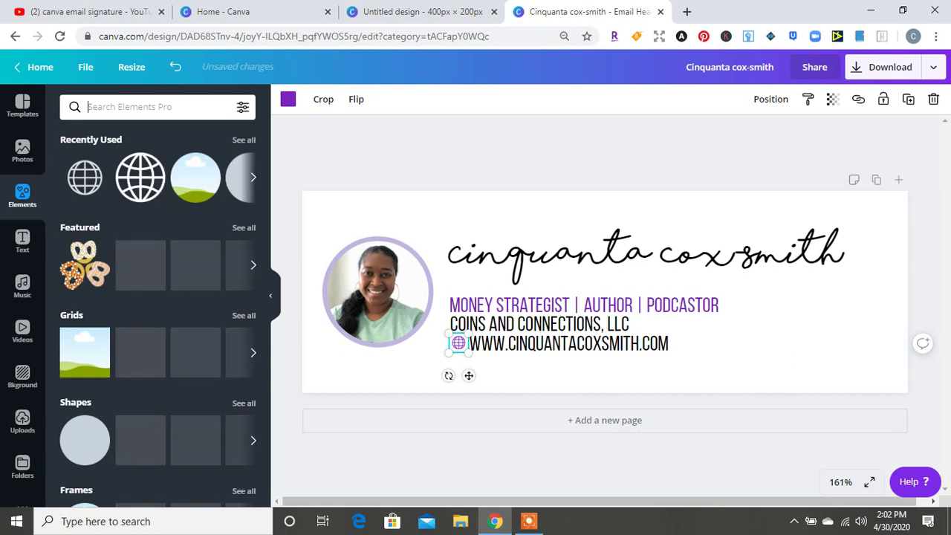
text(email.)
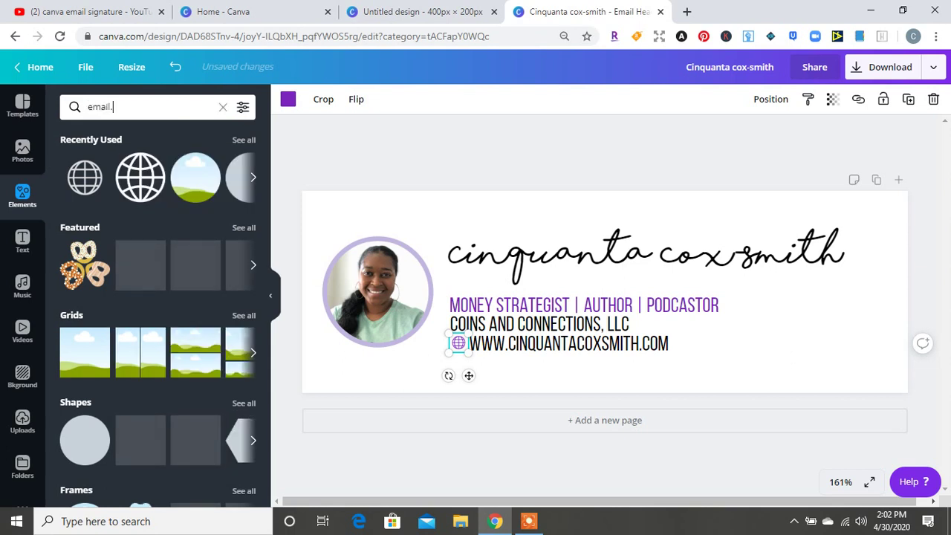
key(Return)
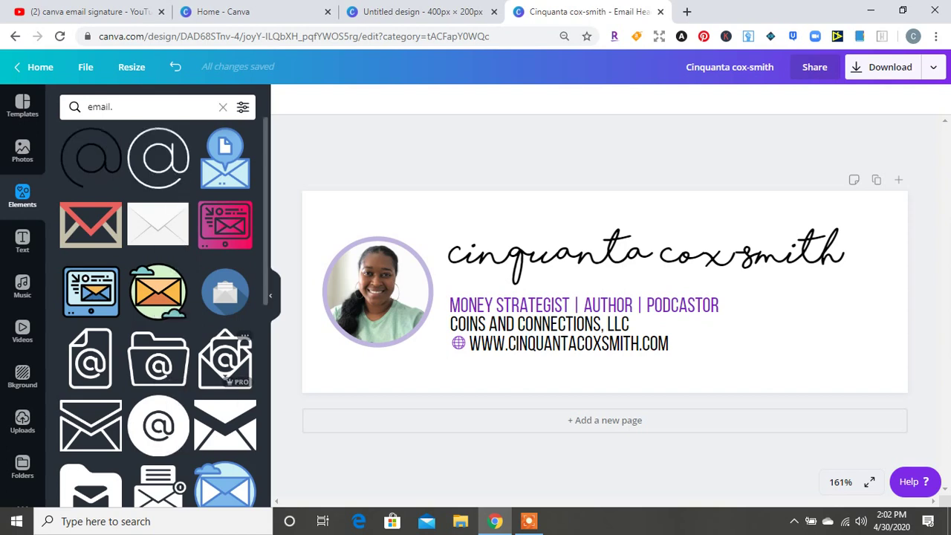
scroll(158, 312, down, 2)
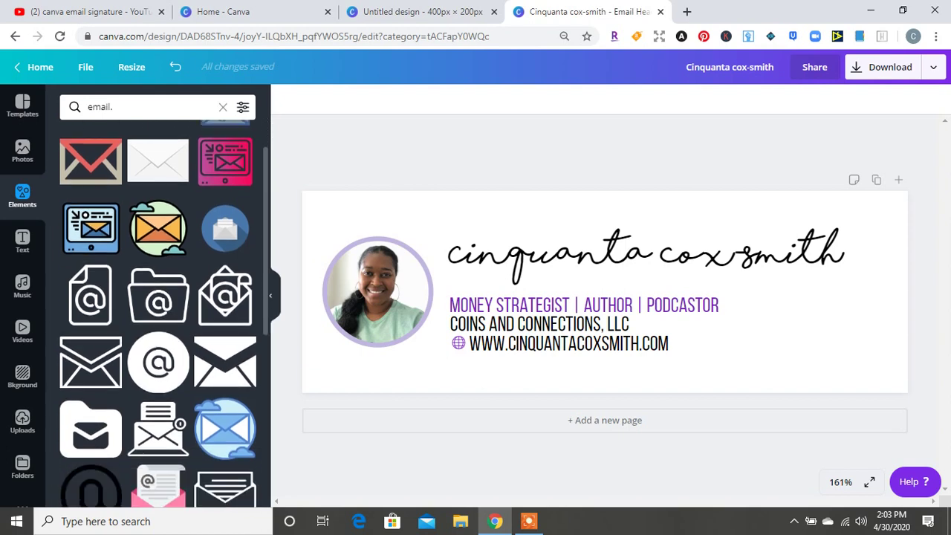
scroll(158, 312, down, 1)
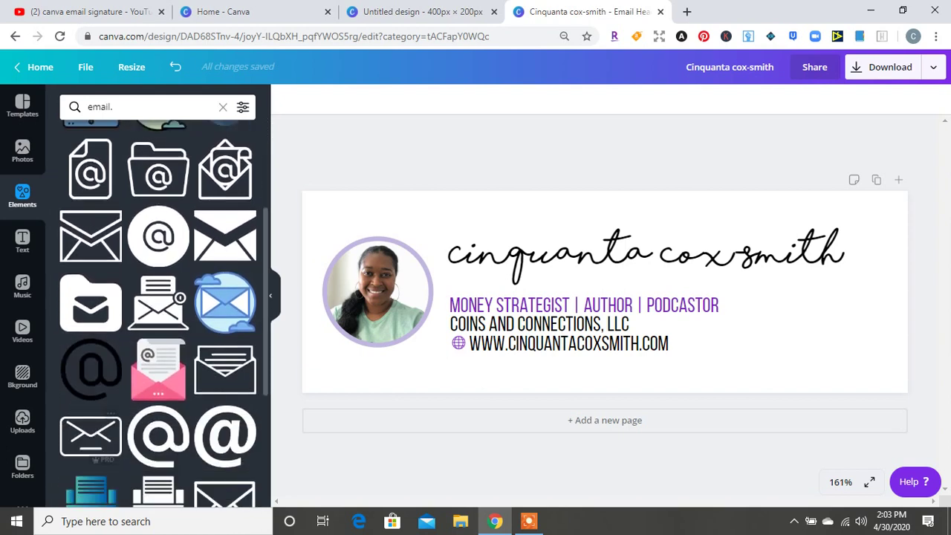
scroll(158, 312, down, 2)
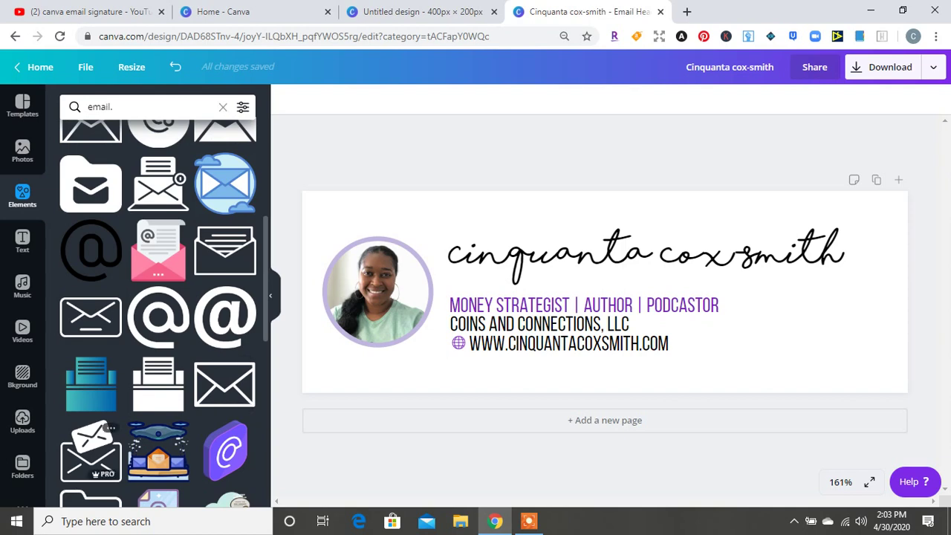
Add an envelope graphic, recolour it purple and shrink it to 23 × 23 below the globe
click(90, 451)
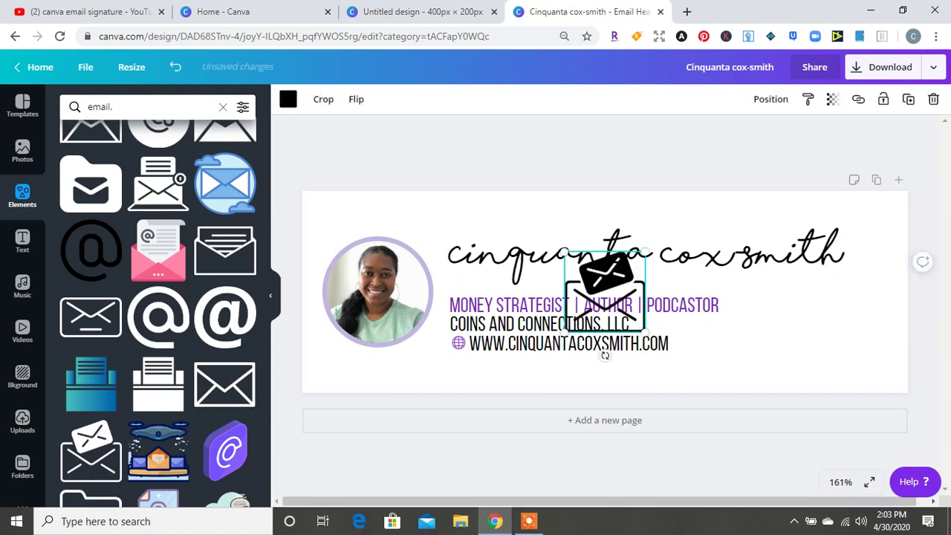
click(288, 99)
click(107, 224)
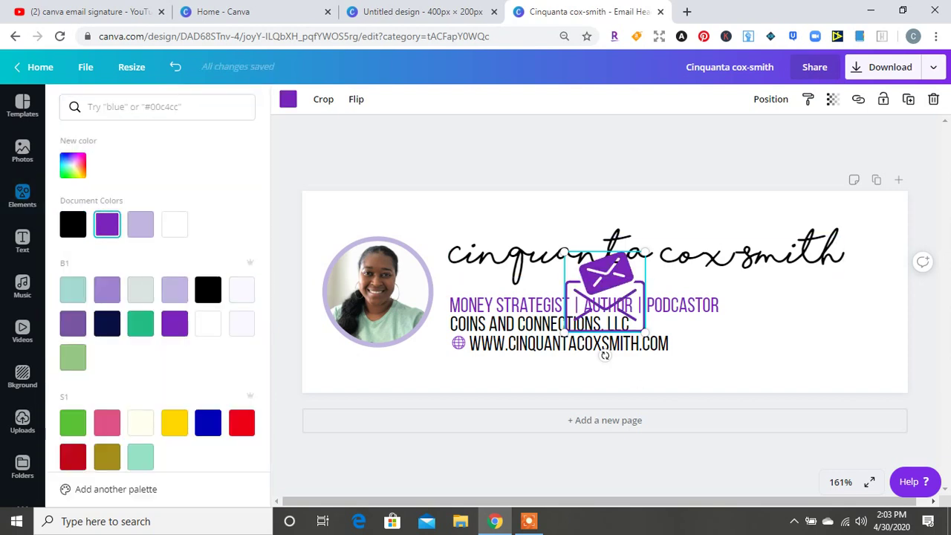
drag(644, 253, 458, 361)
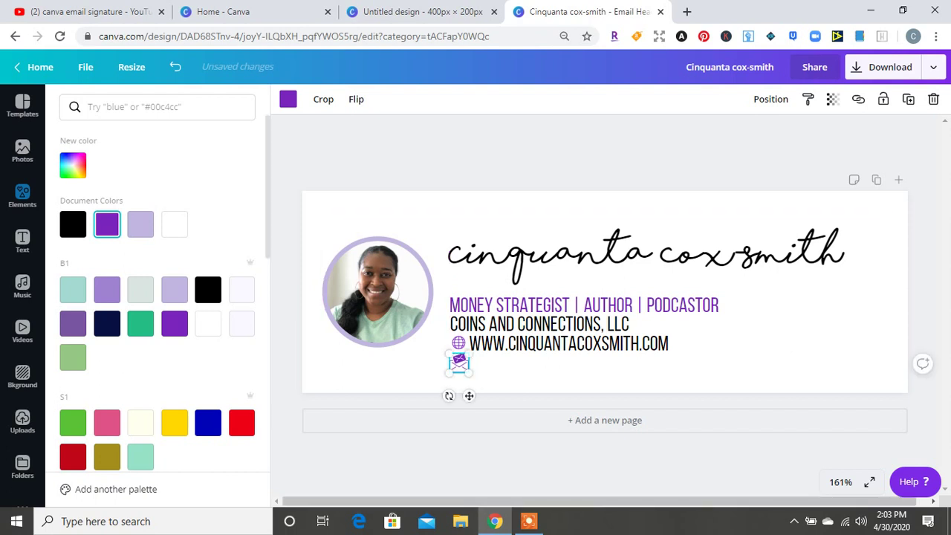
Add a subheading with the business e-mail address, sized and aligned beside the envelope icon
click(22, 241)
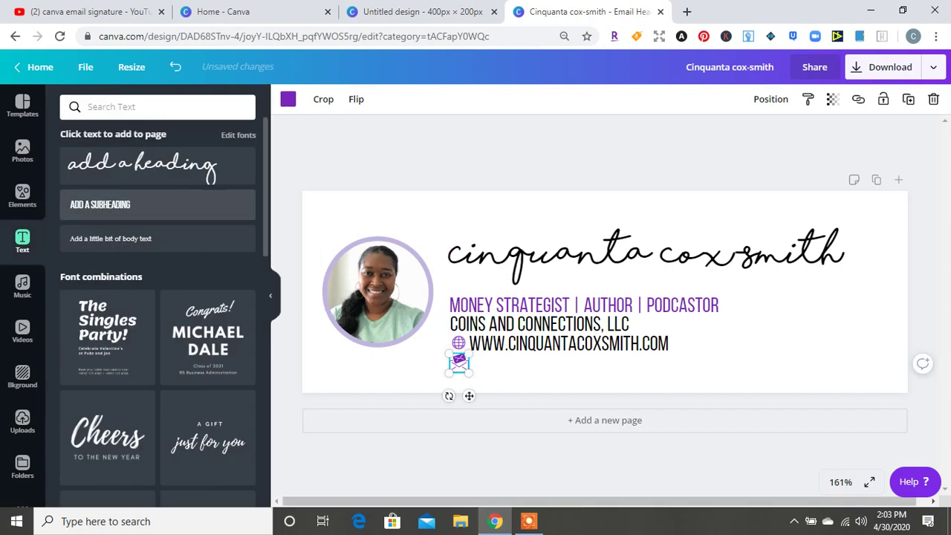
click(100, 205)
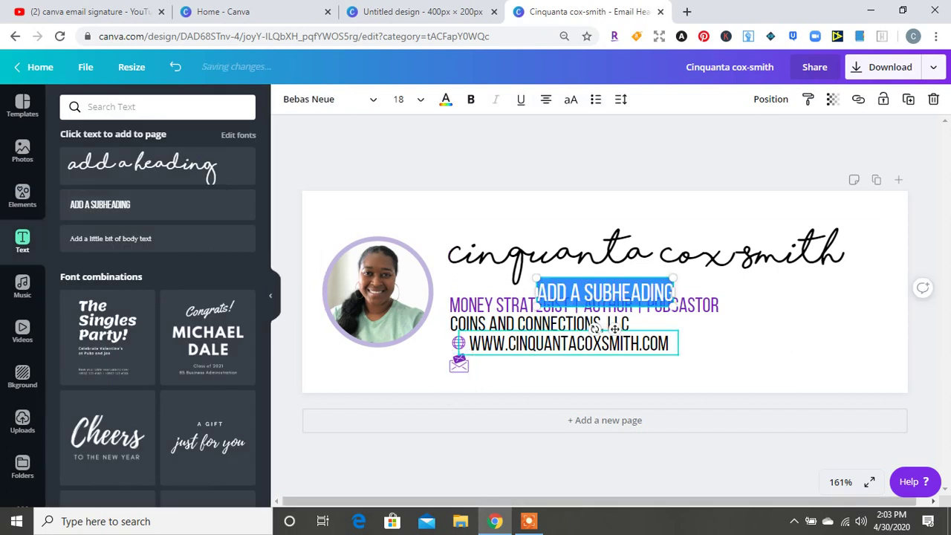
drag(605, 292, 547, 368)
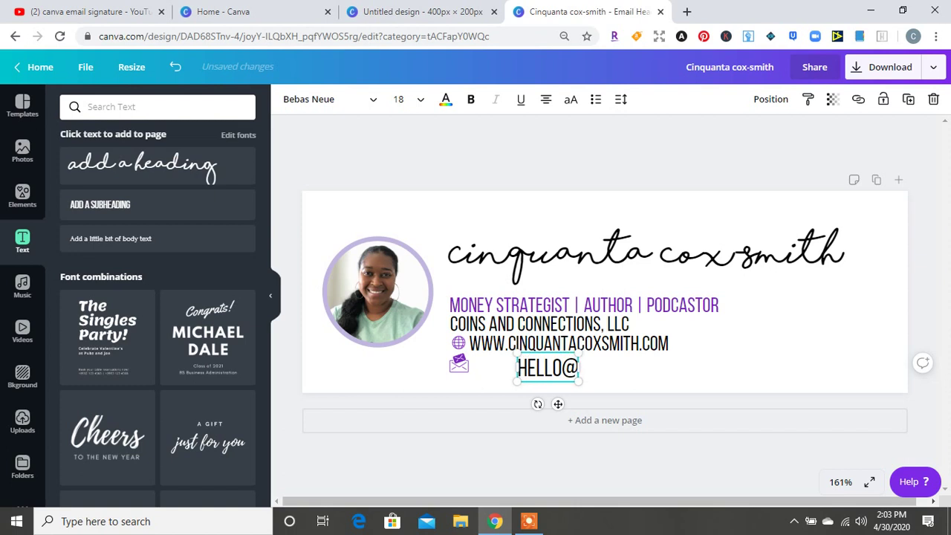
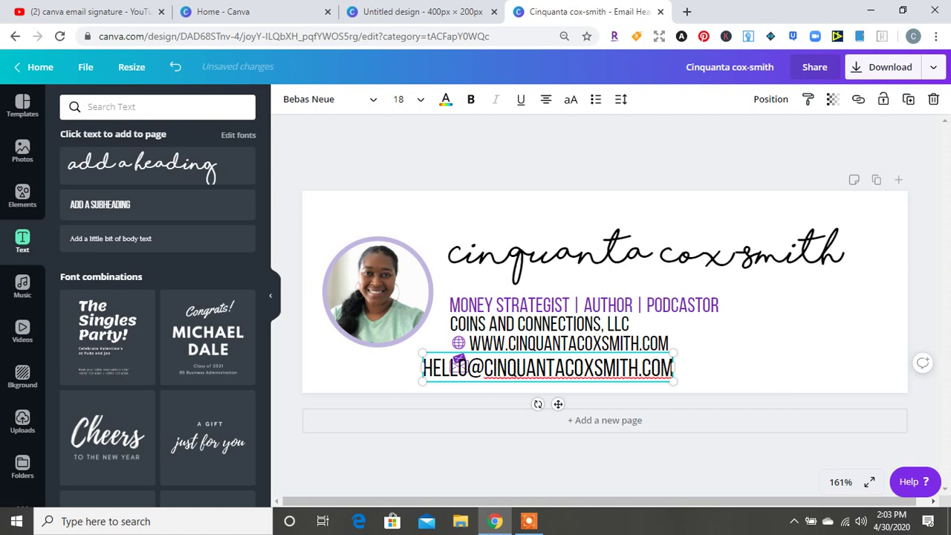
drag(422, 355, 488, 362)
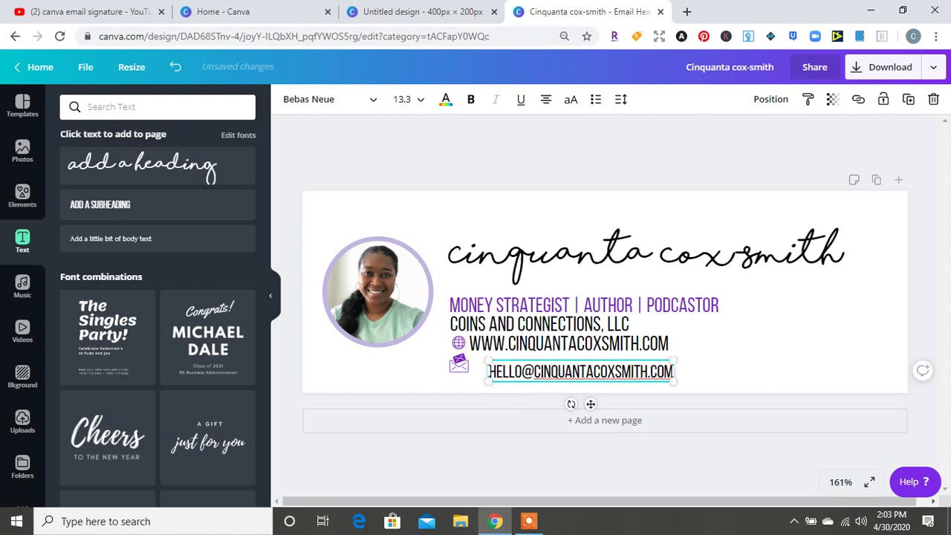
drag(673, 381, 704, 383)
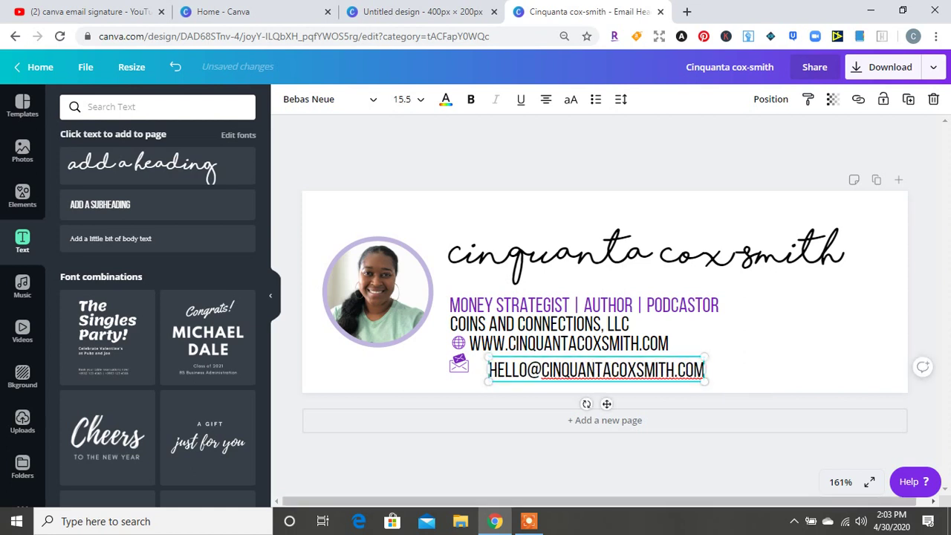
drag(704, 382, 702, 381)
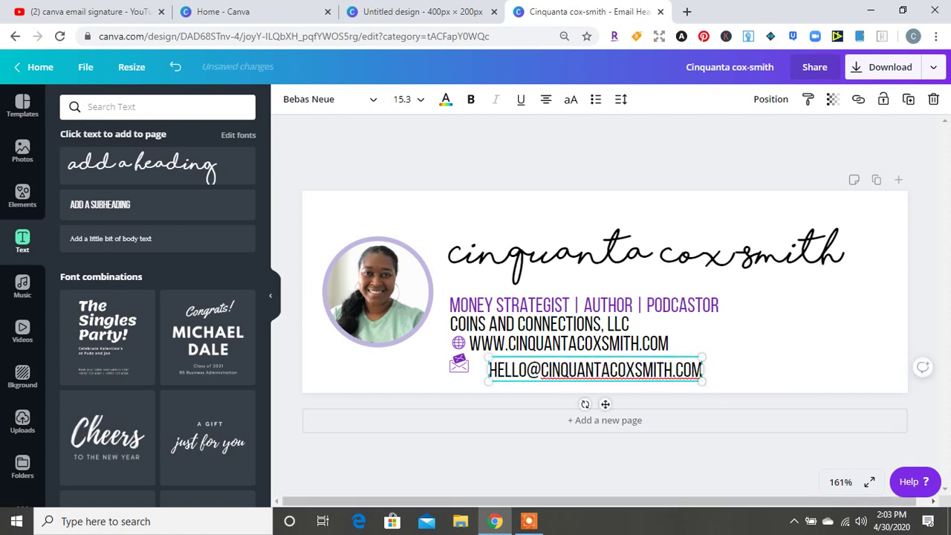
drag(605, 404, 584, 398)
click(903, 358)
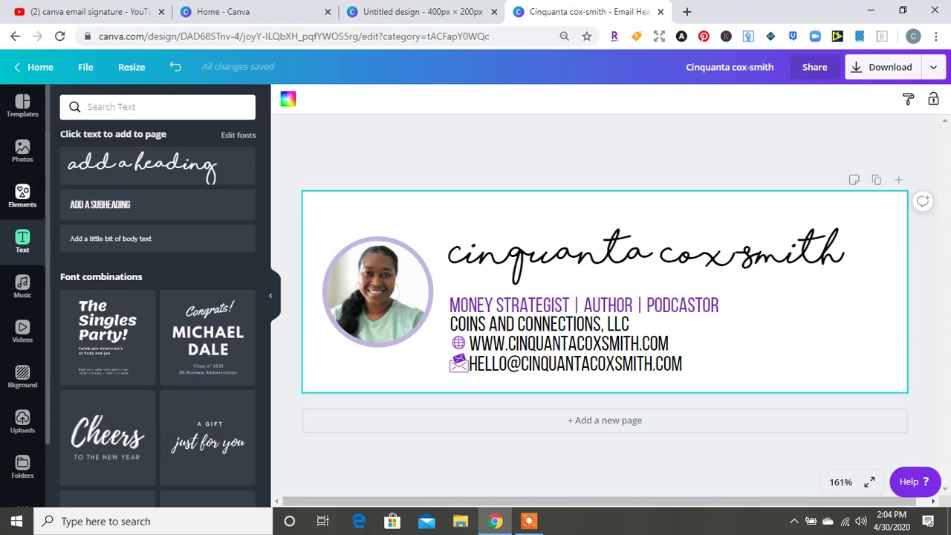
From the Canva home page, enter custom design dimensions of 50 × 50 px
click(223, 11)
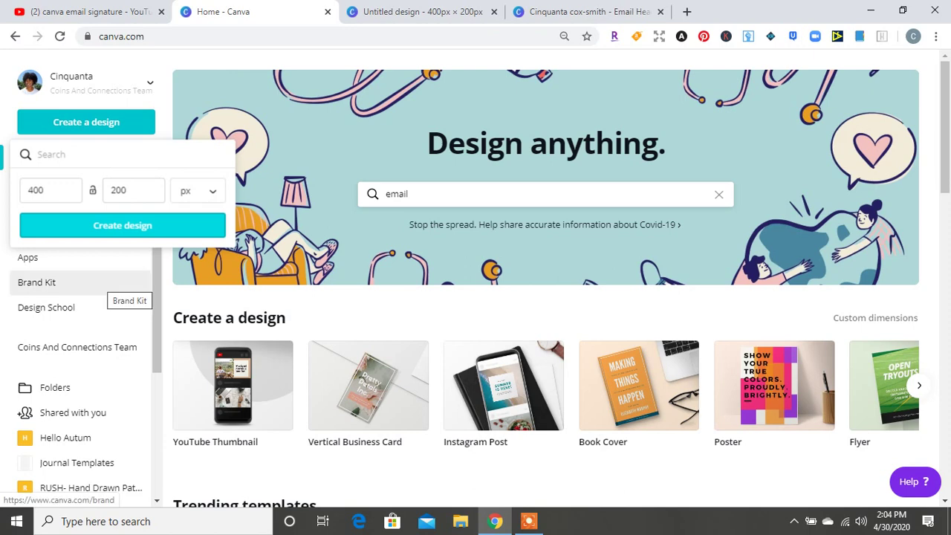
click(51, 190)
key(ctrl+a)
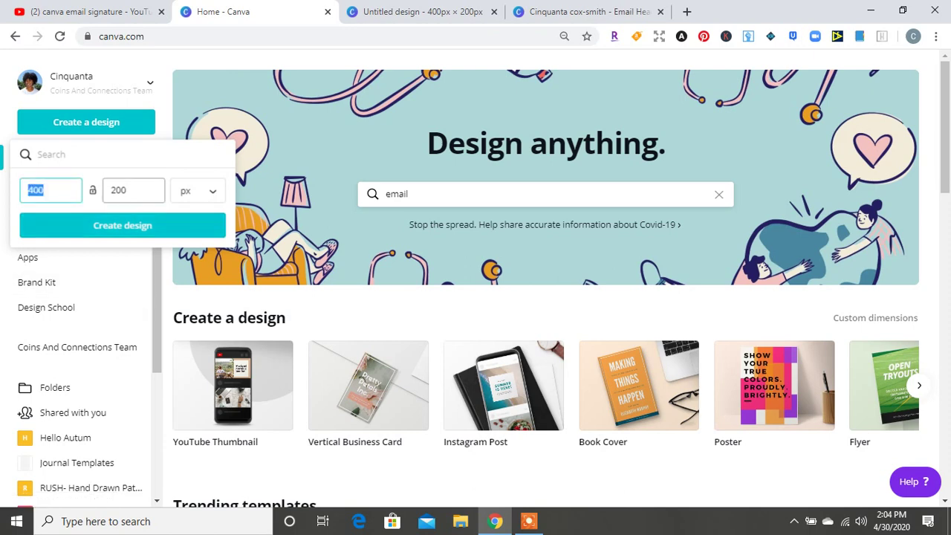
key(Tab)
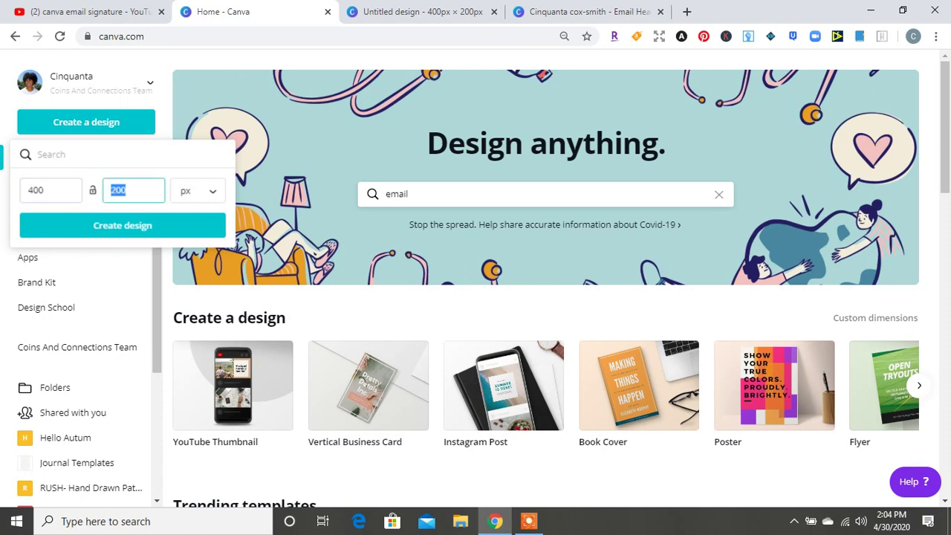
text(50)
click(45, 190)
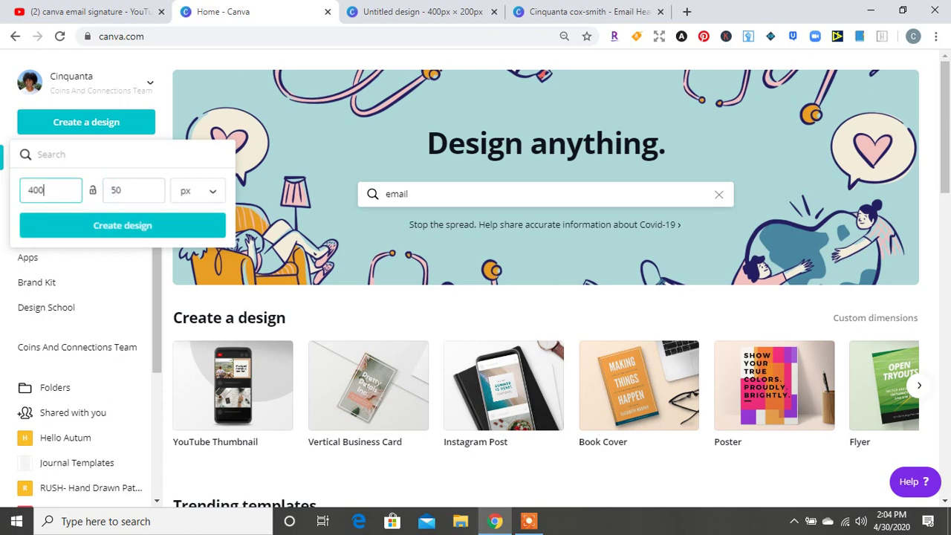
key(ctrl+a)
text(50)
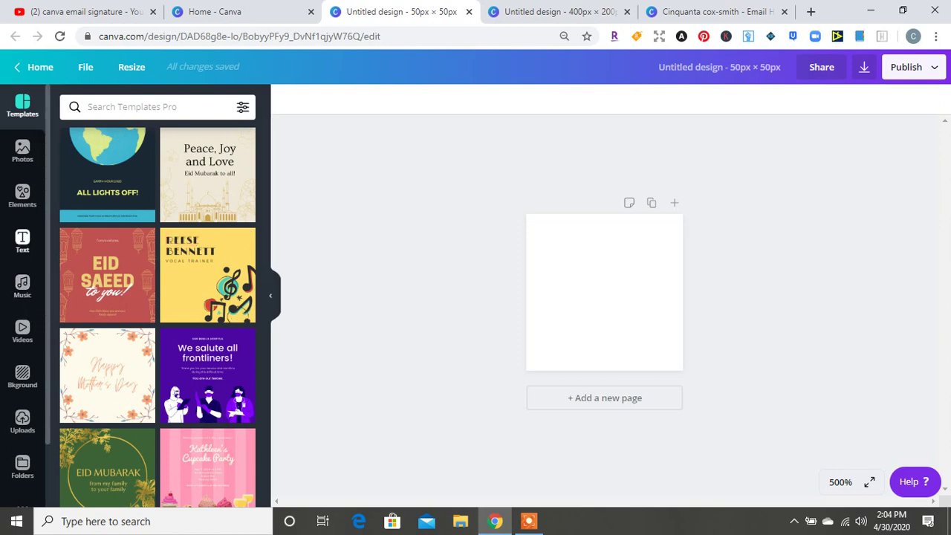
Add a square shape, enlarge and centre it to nearly fill the page, and colour it lavender
click(22, 196)
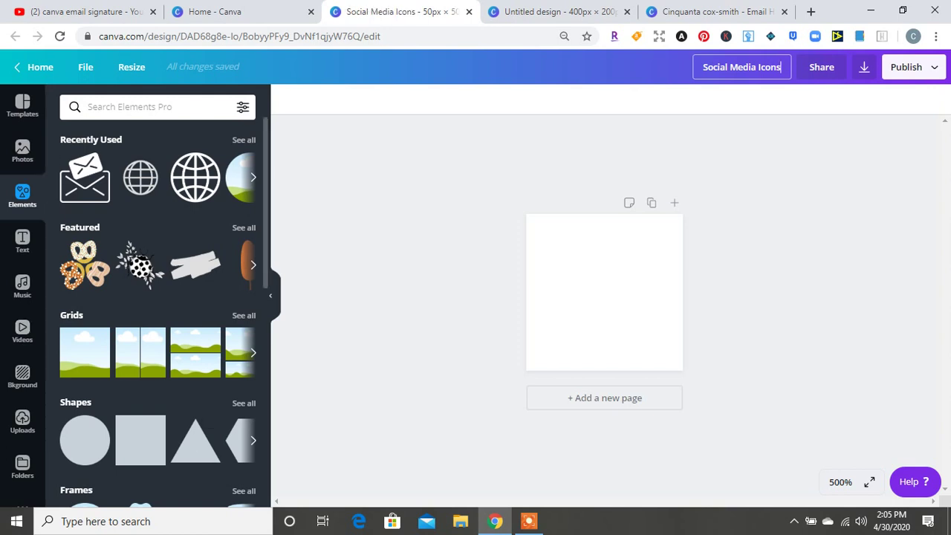
click(244, 403)
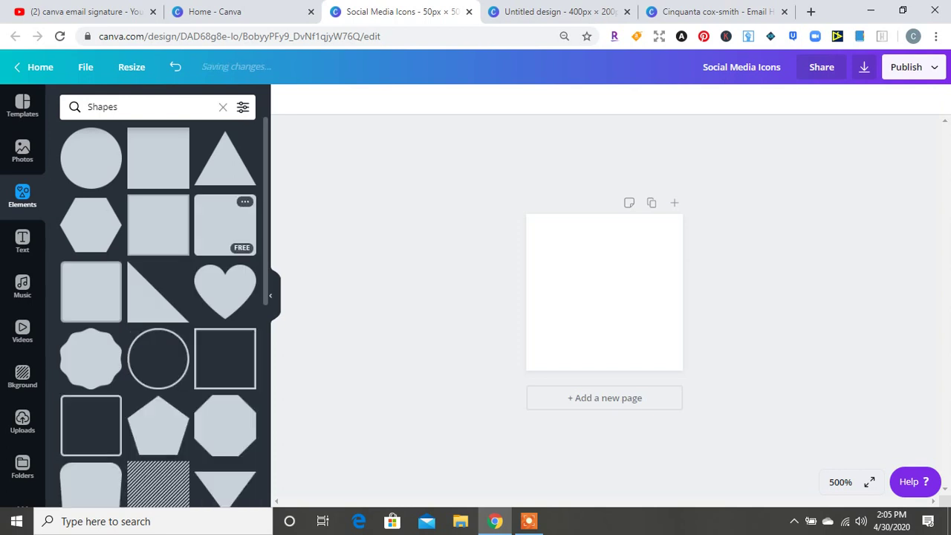
click(225, 224)
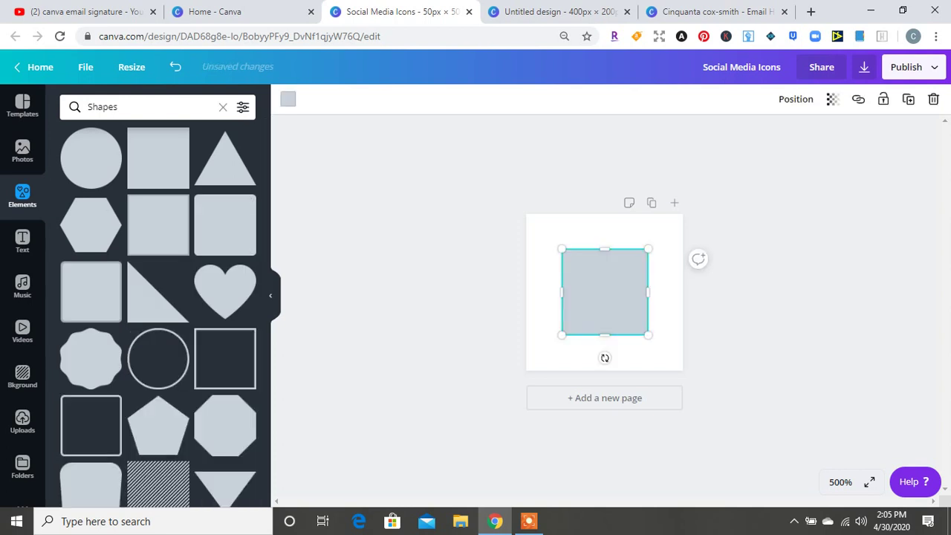
drag(561, 249, 537, 225)
drag(647, 335, 675, 363)
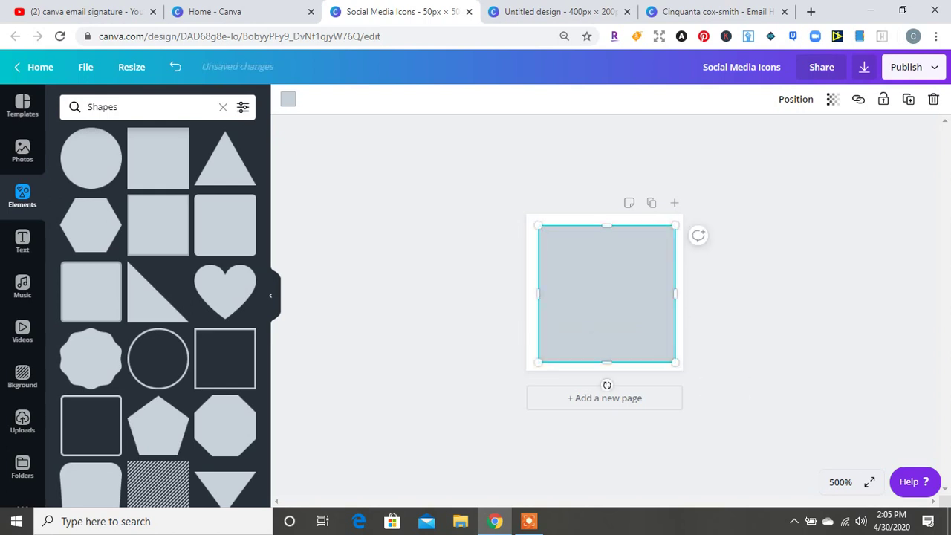
drag(606, 293, 604, 292)
click(288, 99)
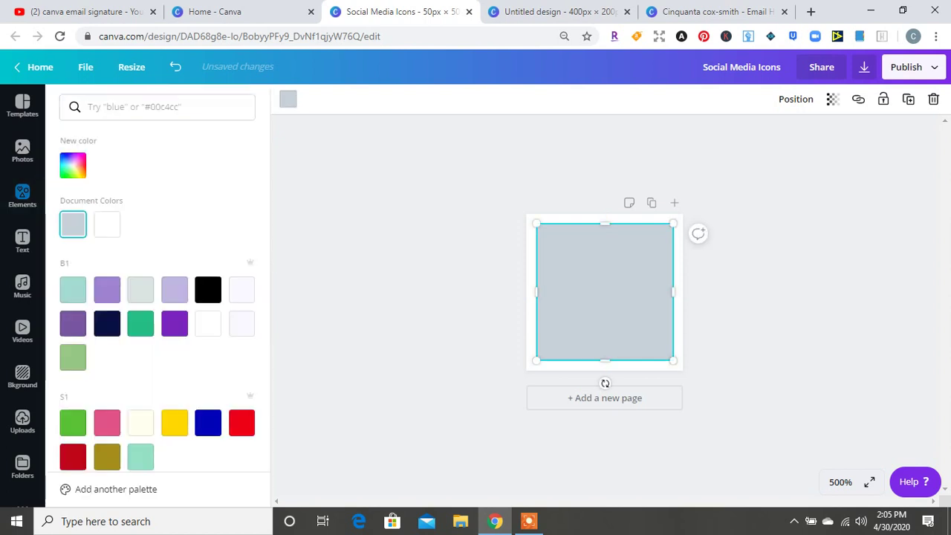
click(174, 289)
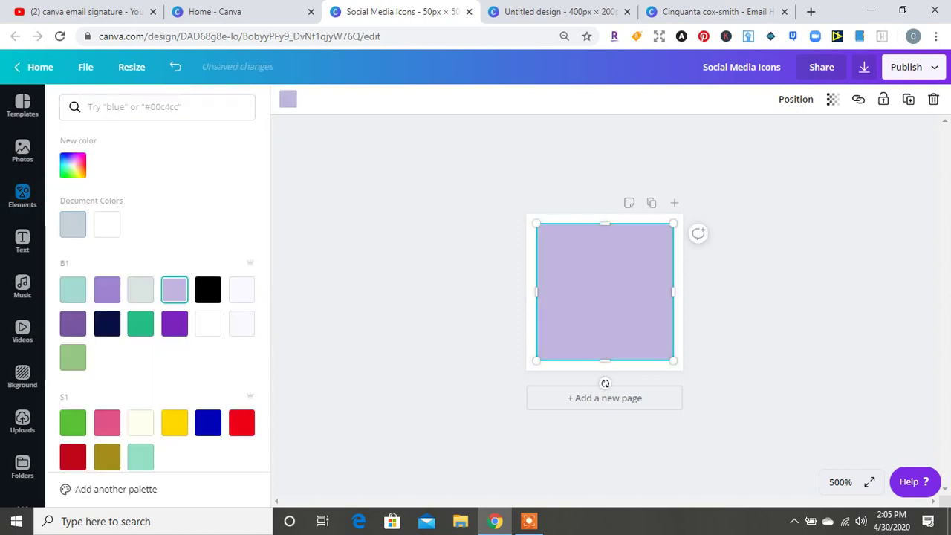
key(Escape)
key(Escape)
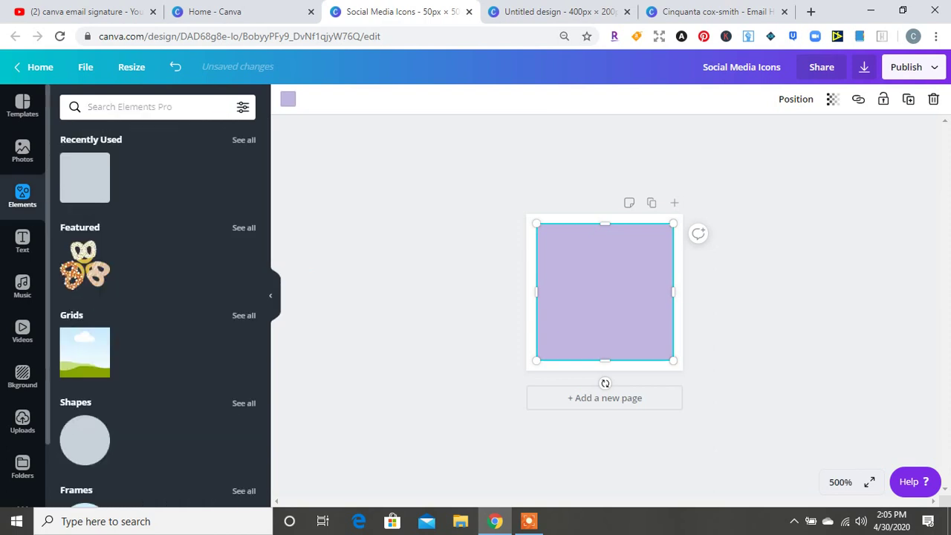
Search elements for 'facebook' and add the f icon onto the square, coloured purple
click(119, 107)
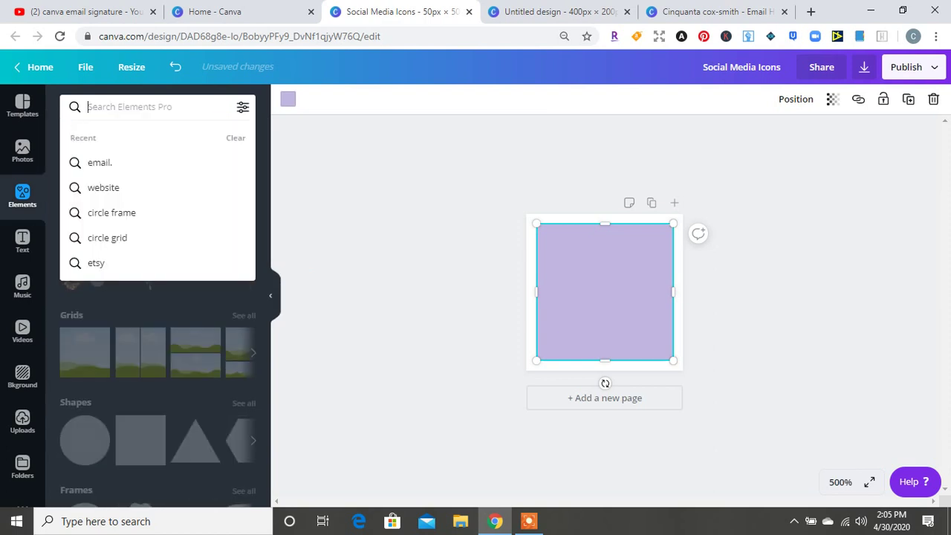
text(facebook)
key(Return)
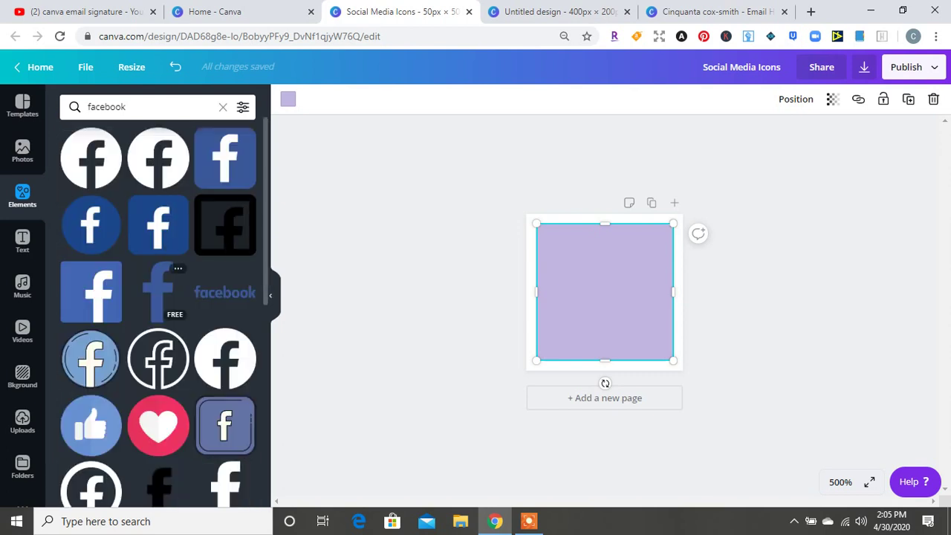
click(157, 292)
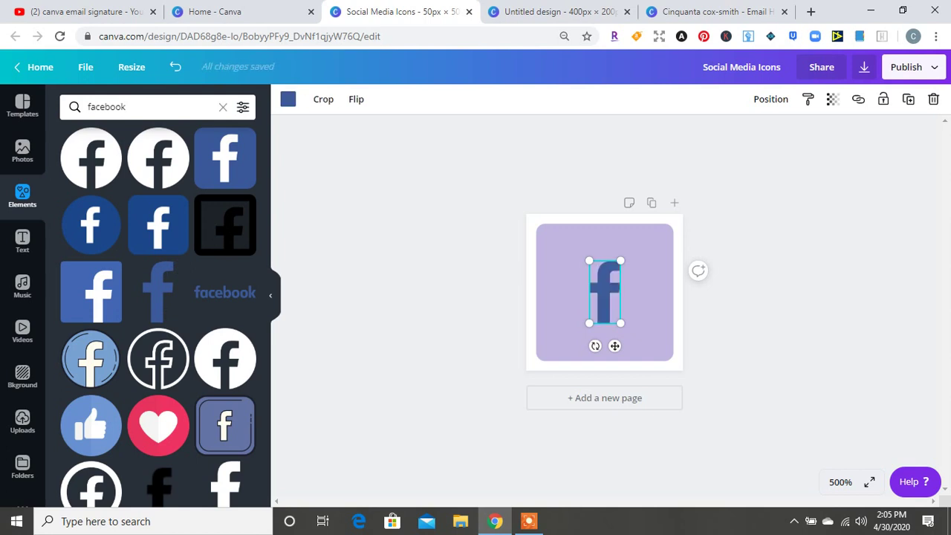
click(287, 99)
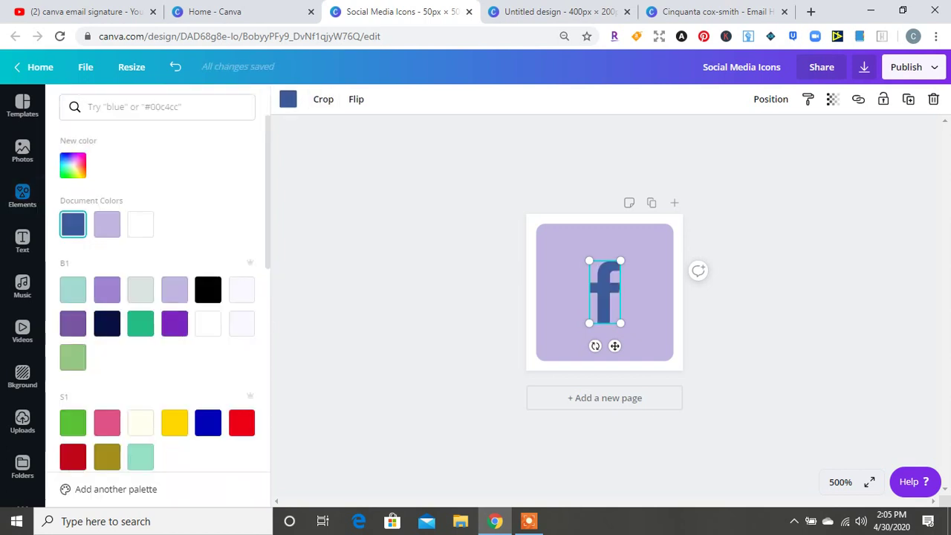
click(107, 289)
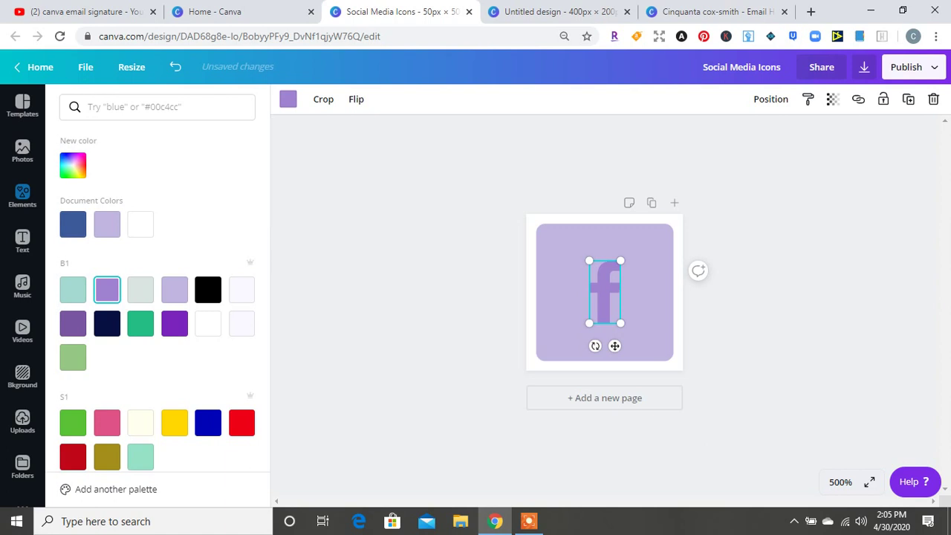
Stretch the f to fill the lavender square and duplicate the page as Page 2
drag(621, 323, 639, 361)
drag(589, 260, 578, 238)
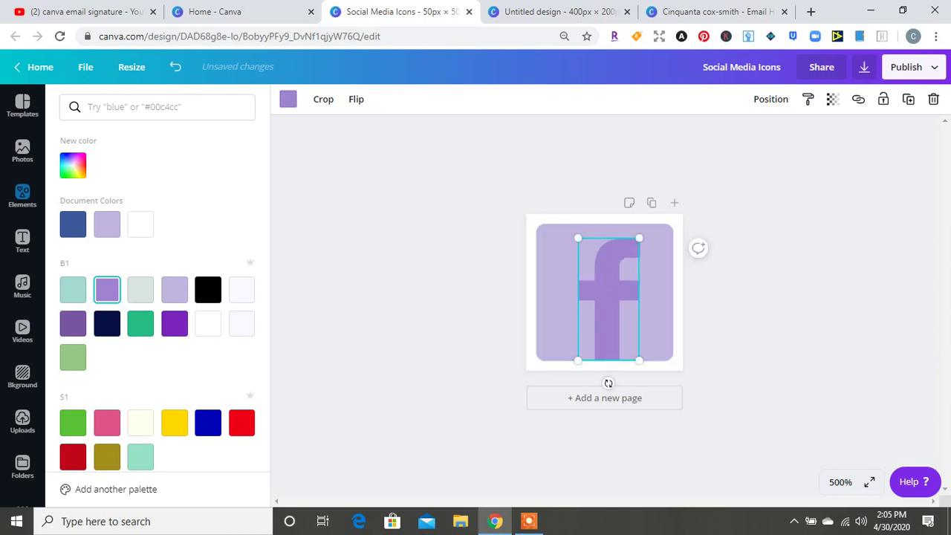
drag(609, 298, 605, 291)
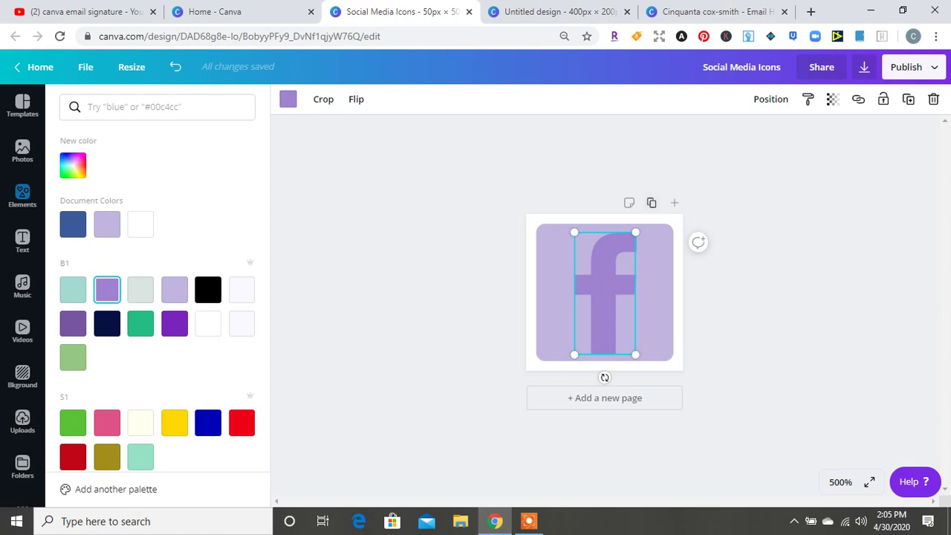
click(651, 202)
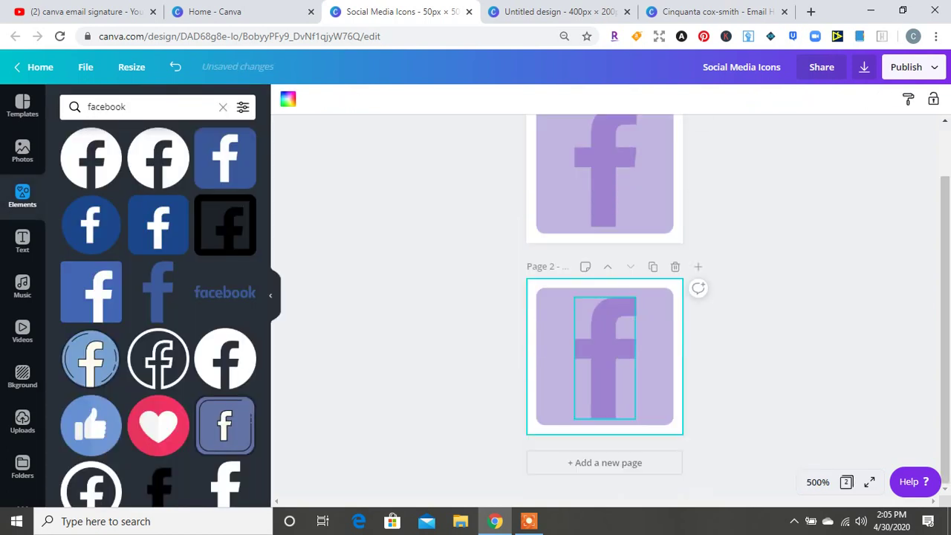
click(604, 357)
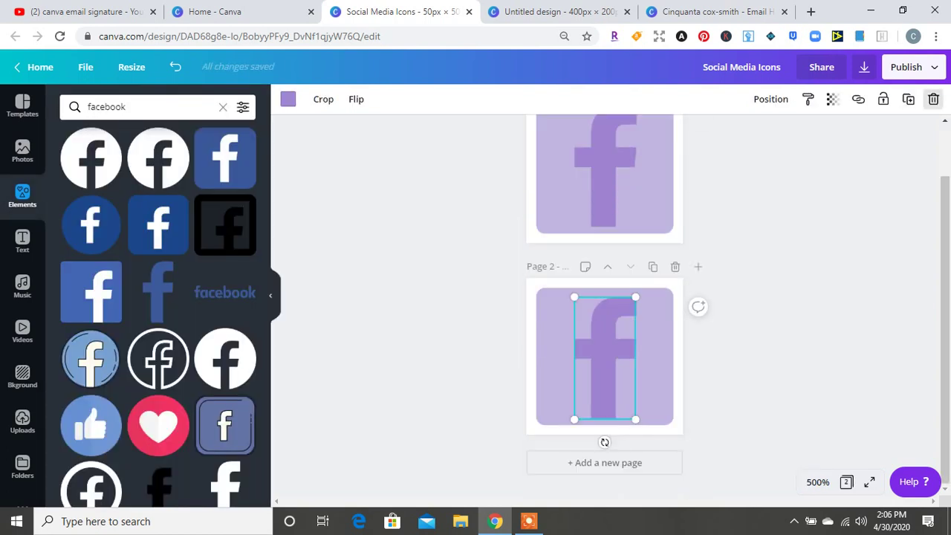
Replace Page 2's f with the Instagram icon from an 'instagram' search, coloured darker purple
click(933, 99)
click(223, 106)
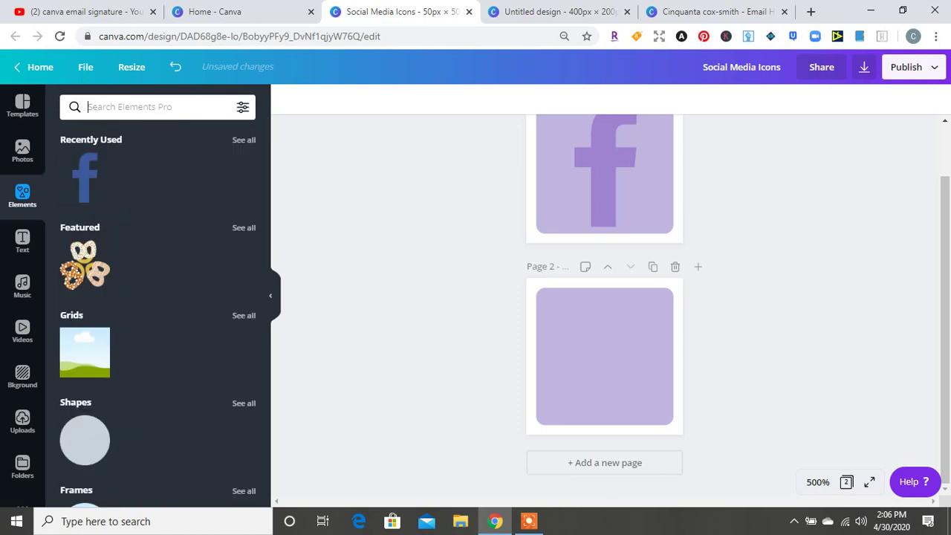
text(instag)
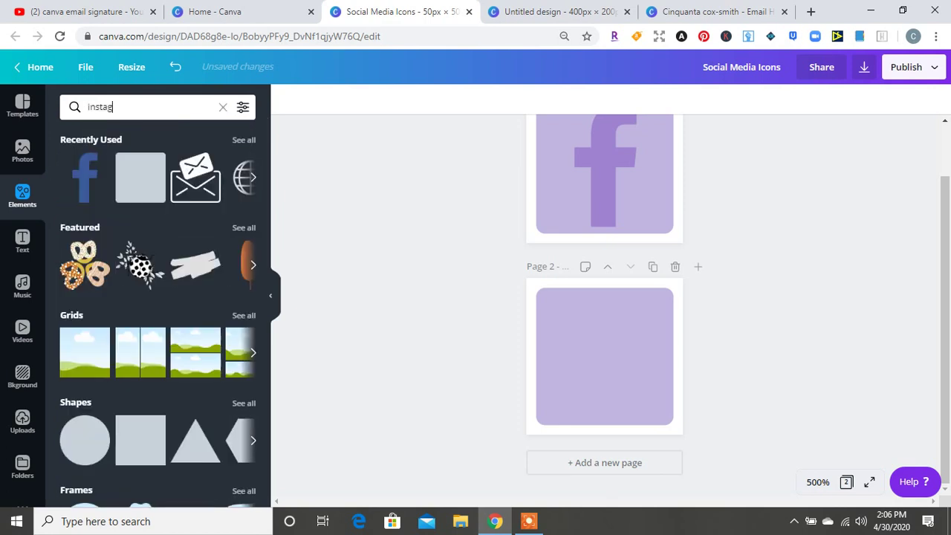
text(ram)
key(Return)
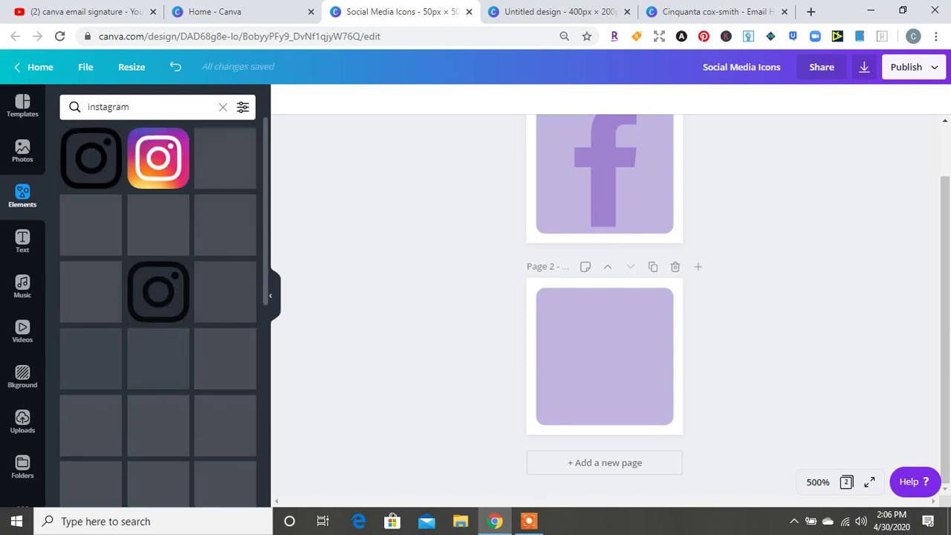
click(91, 158)
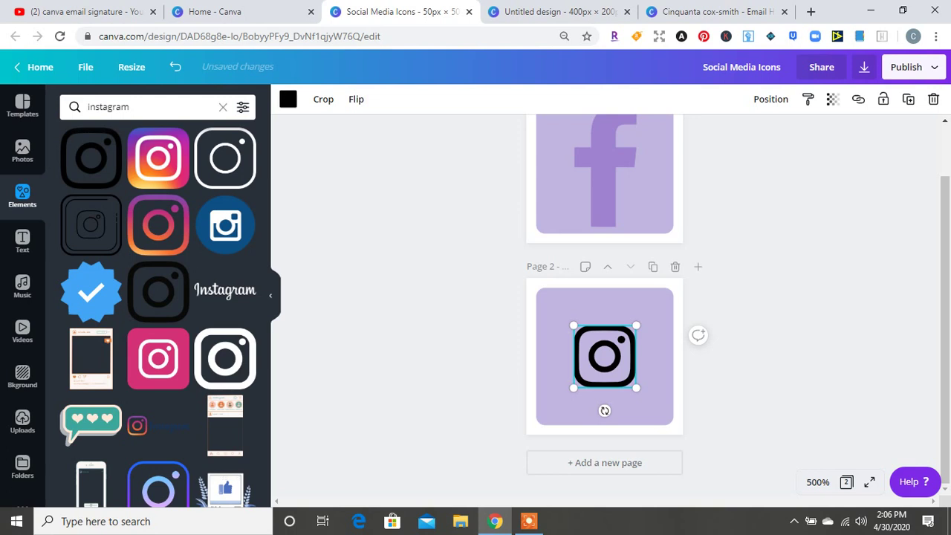
click(287, 99)
click(107, 224)
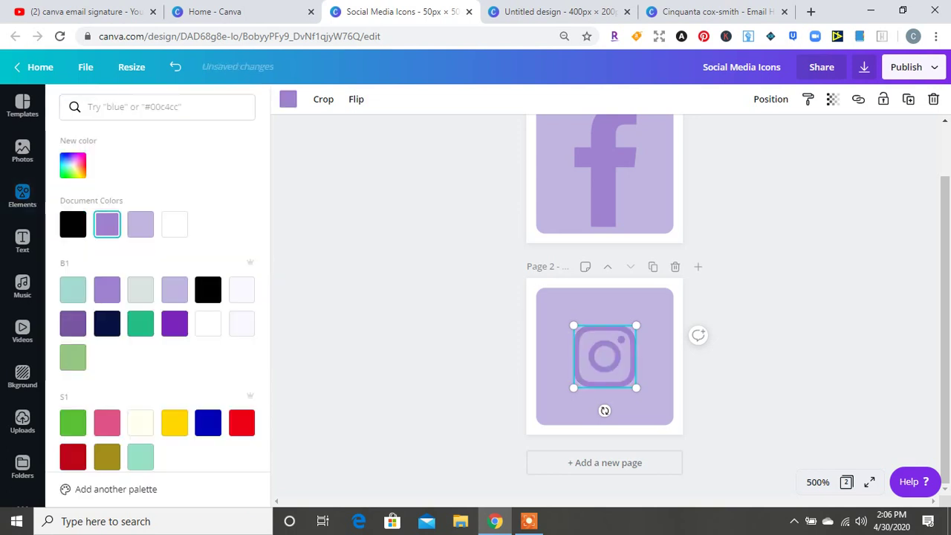
Enlarge the Instagram icon to fill the tile and bring up the download settings
drag(573, 324, 556, 308)
drag(635, 387, 655, 406)
click(22, 197)
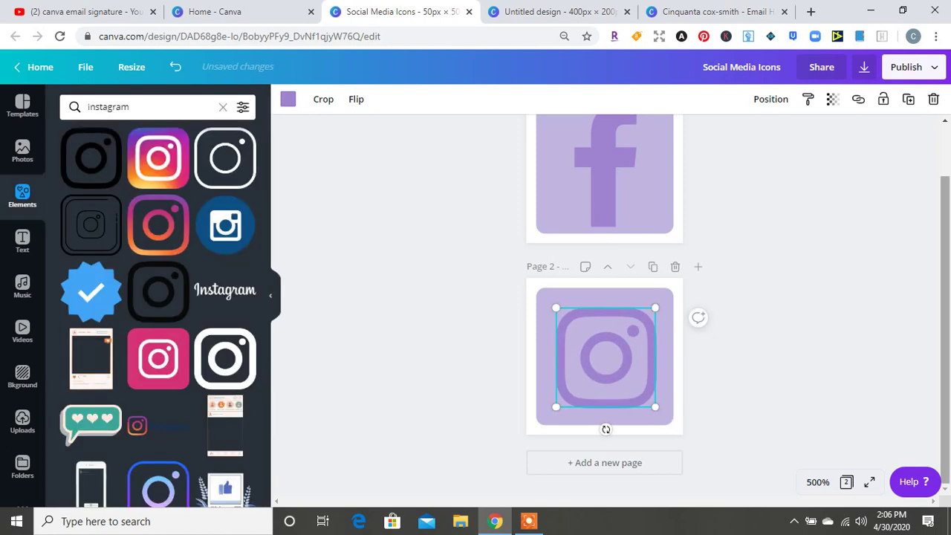
scroll(605, 451, up, 2)
click(605, 493)
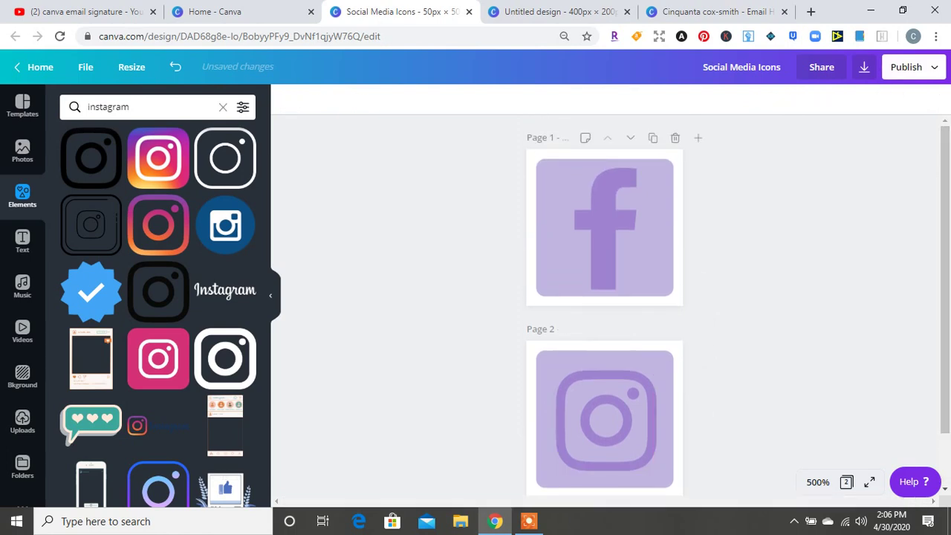
click(864, 67)
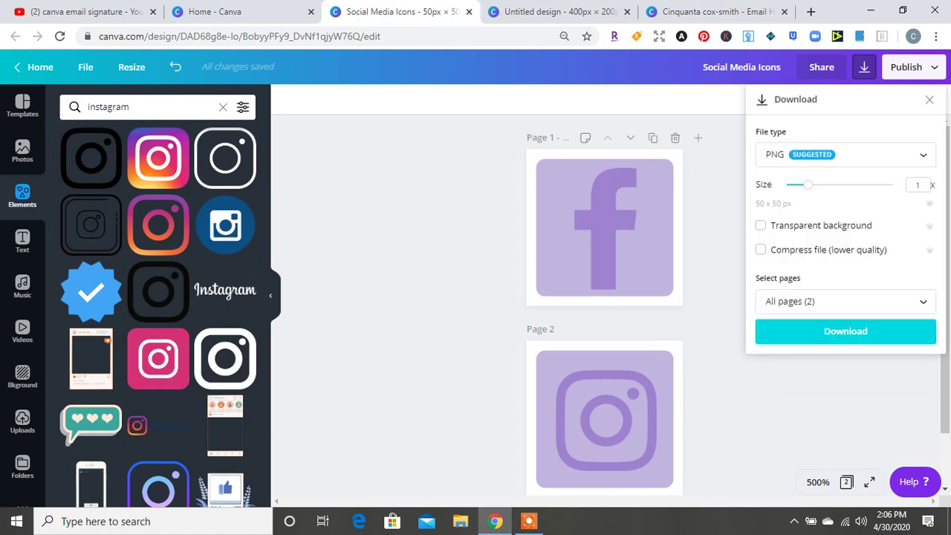
Download both icon pages as PNGs and open the resulting Social Media Icons.zip
click(845, 332)
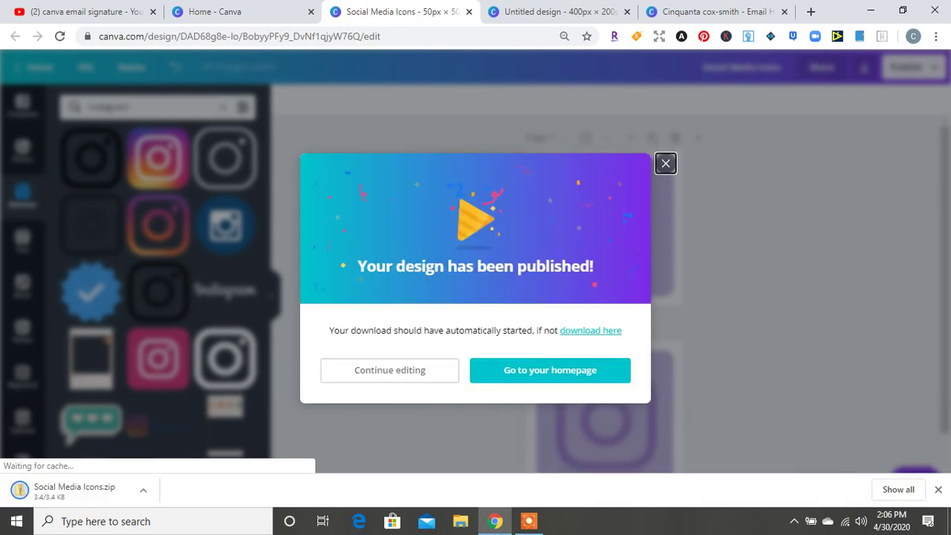
click(666, 162)
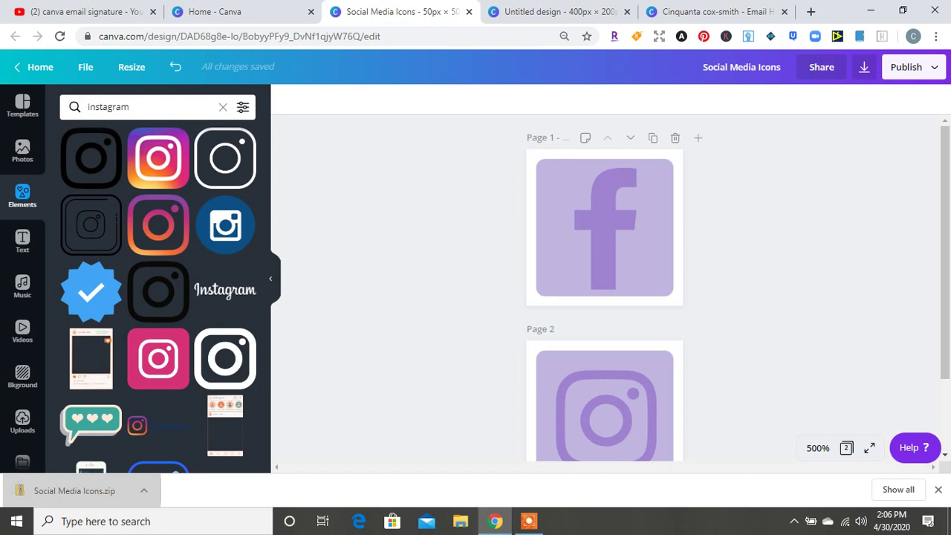
click(74, 490)
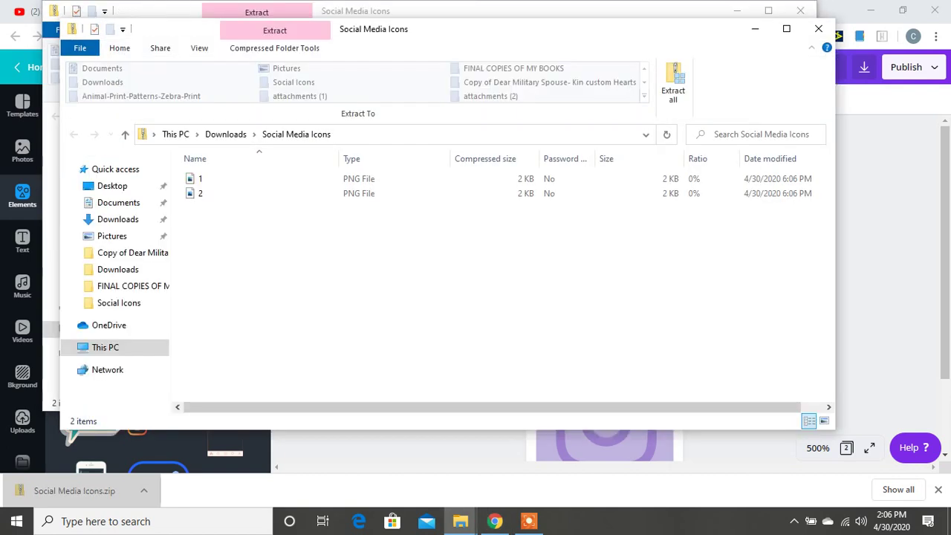
Extract the two PNGs into the suggested Social Media Icons folder, then close Explorer
click(674, 74)
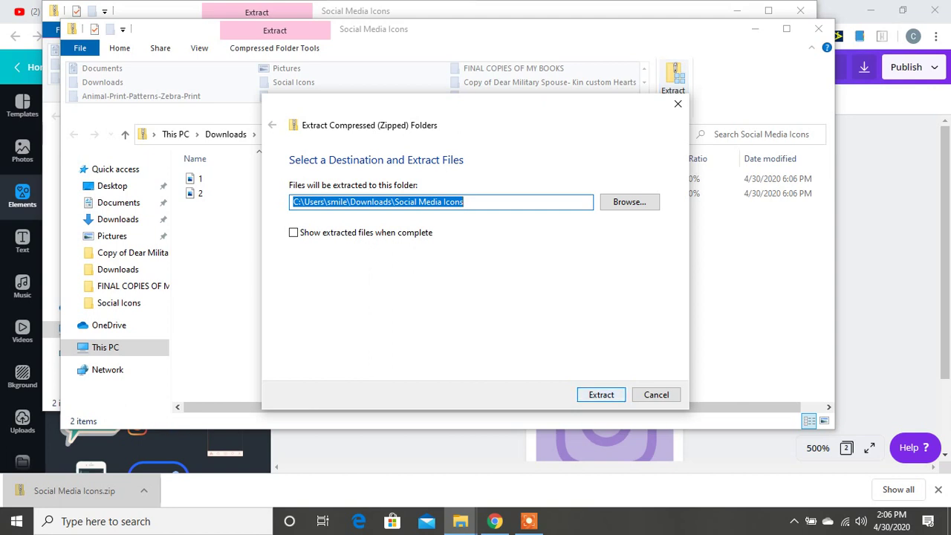
click(601, 395)
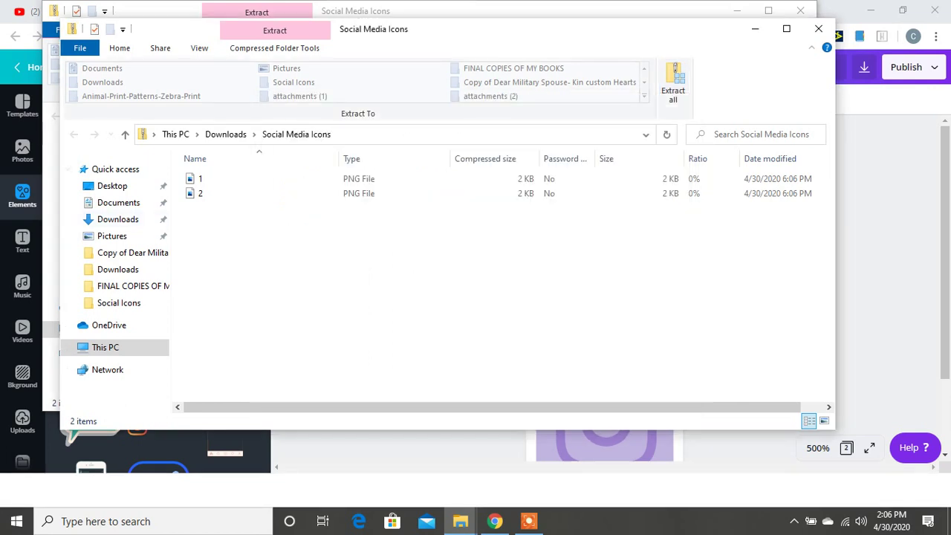
click(818, 28)
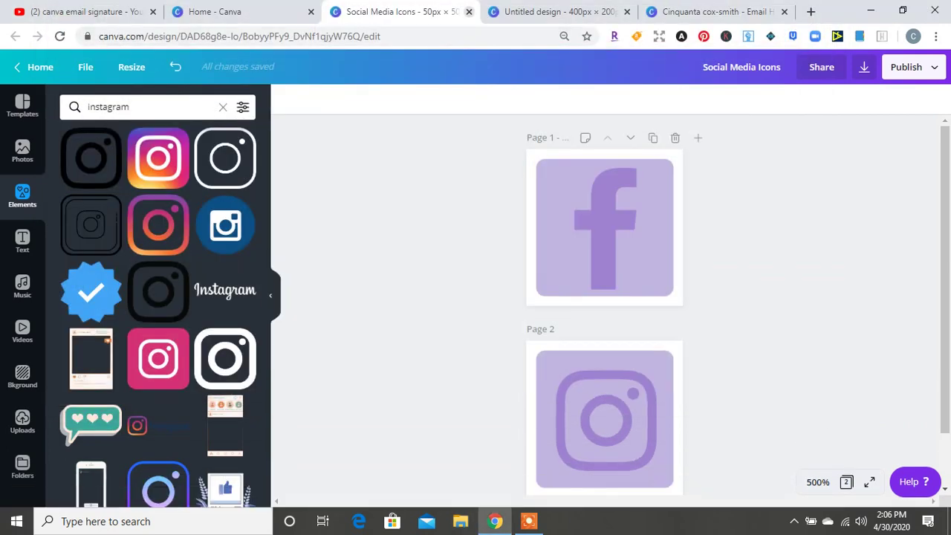
Close the icons tab, append '_ email signature' to the design title, and download it as PNG
key(ctrl+w)
key(ctrl+4)
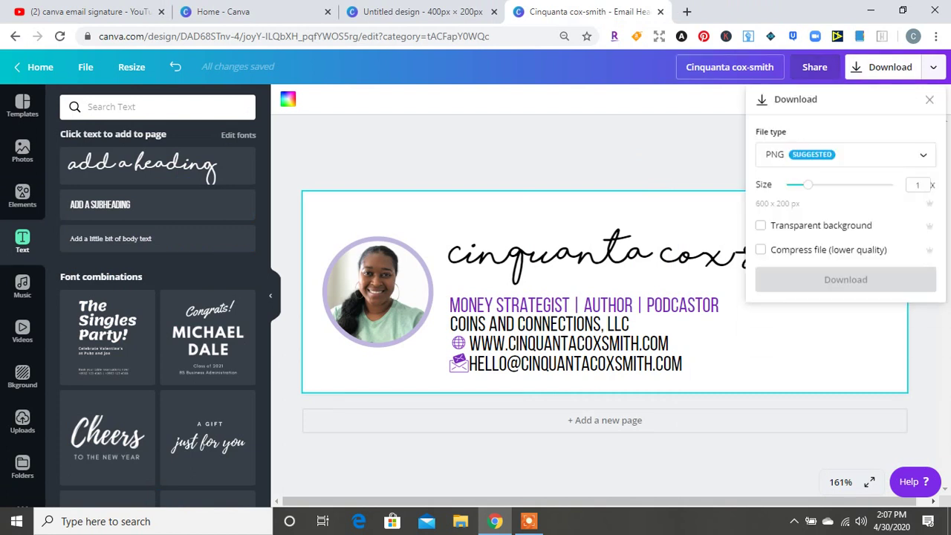
click(729, 67)
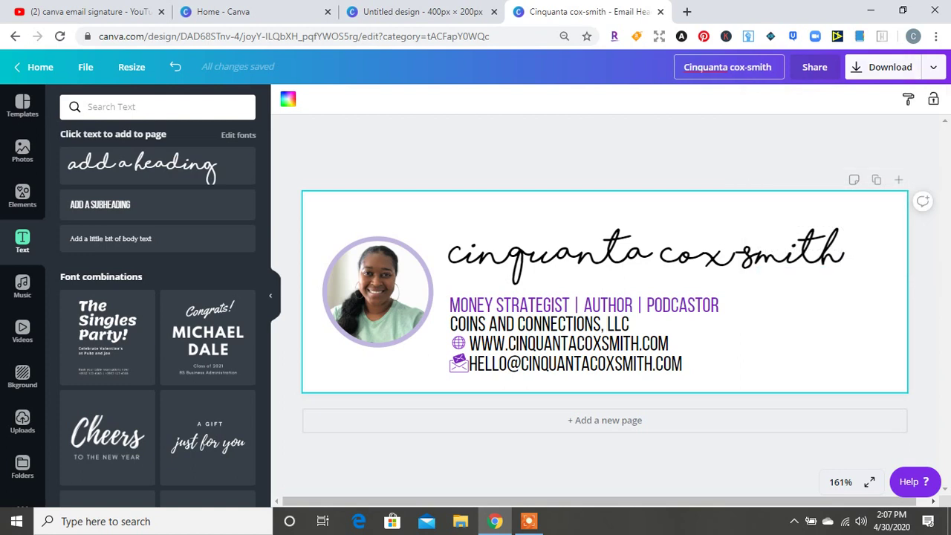
text(_ email)
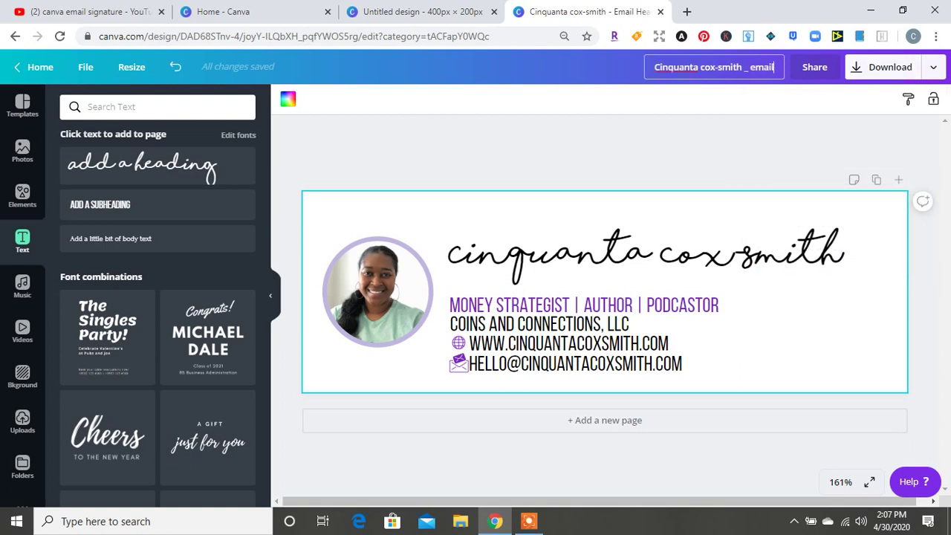
text( signart)
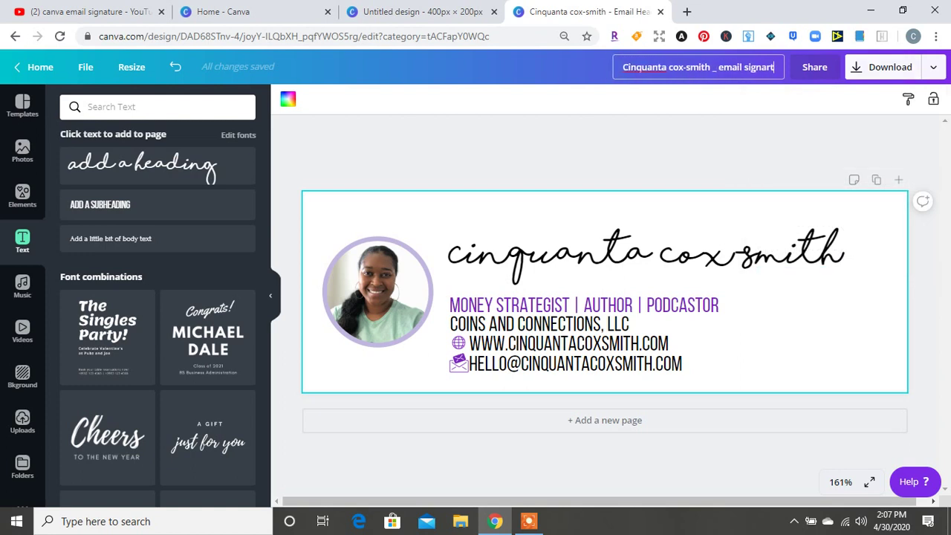
key(BackSpace)
key(BackSpace)
text(ture)
key(Return)
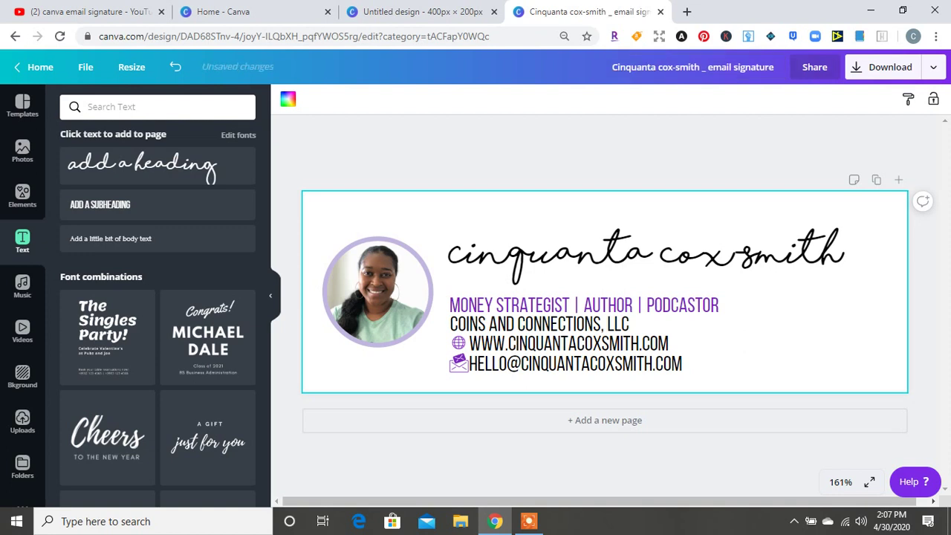
click(882, 67)
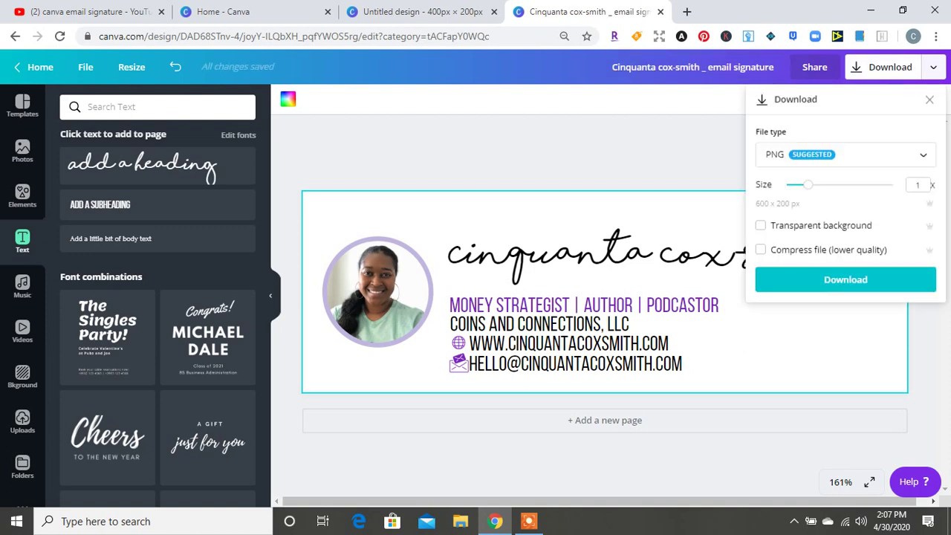
click(845, 279)
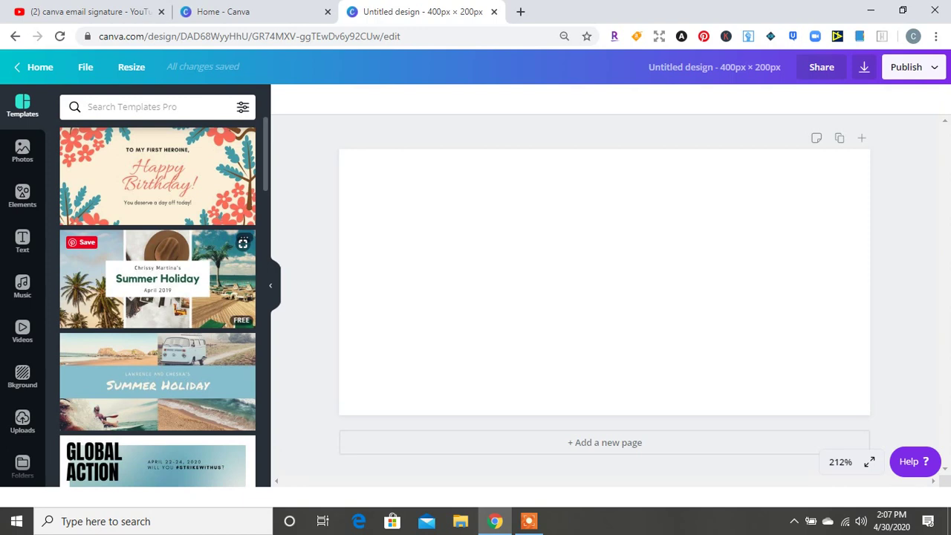
Add a script heading and replace its text with the person's full name
click(22, 241)
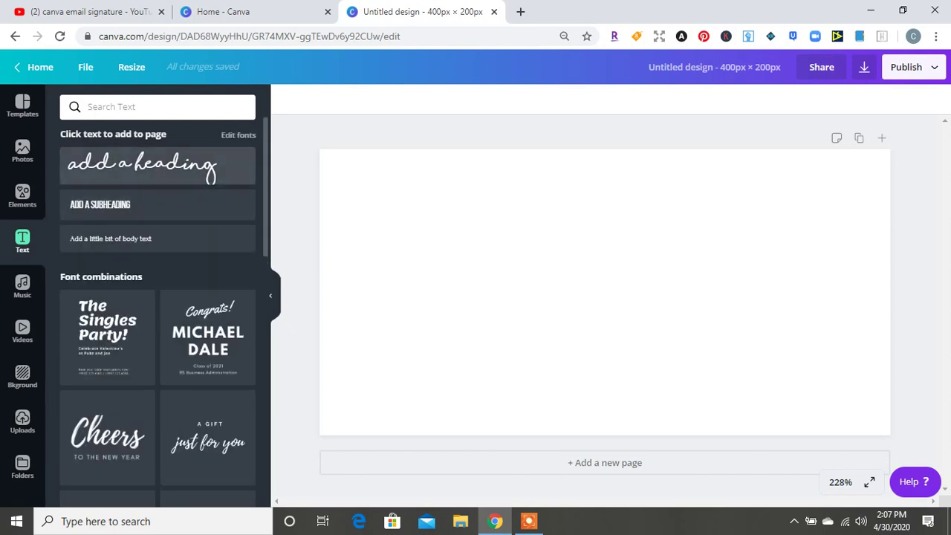
click(141, 165)
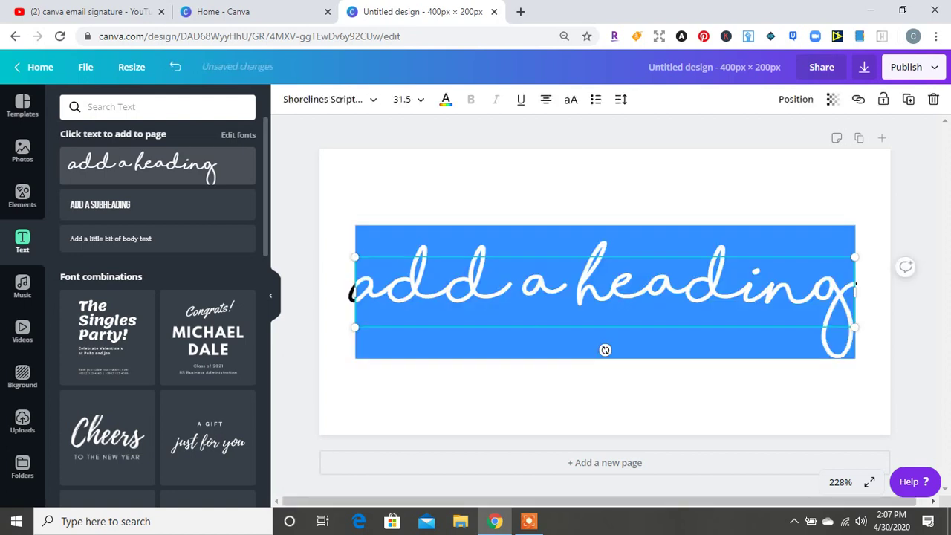
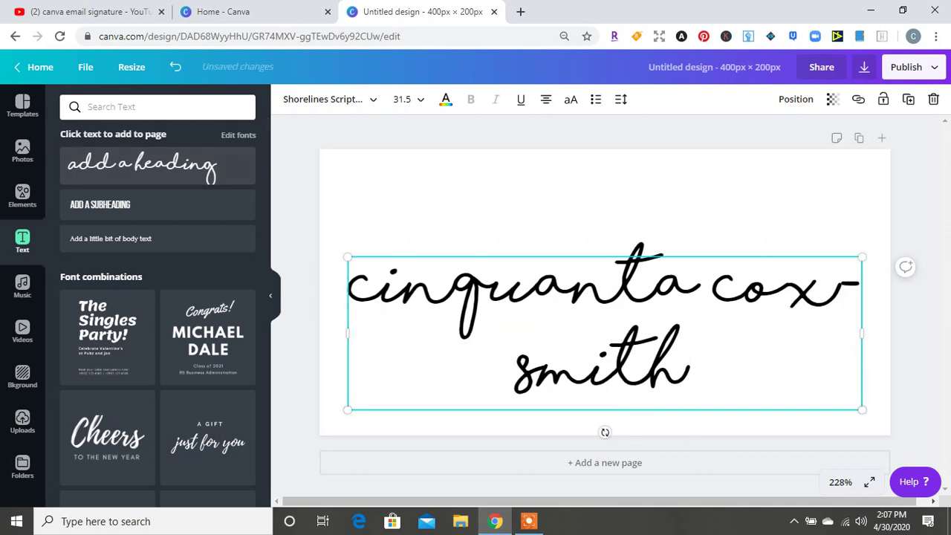
Resize the name box so the name fits on one line, and move it near the top
drag(347, 257, 542, 315)
drag(543, 361, 406, 362)
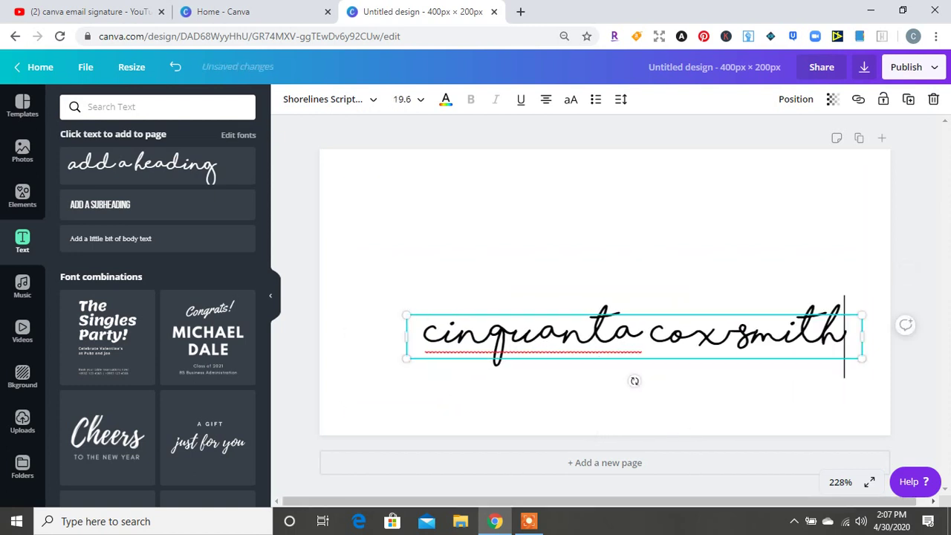
drag(594, 337, 566, 218)
click(425, 316)
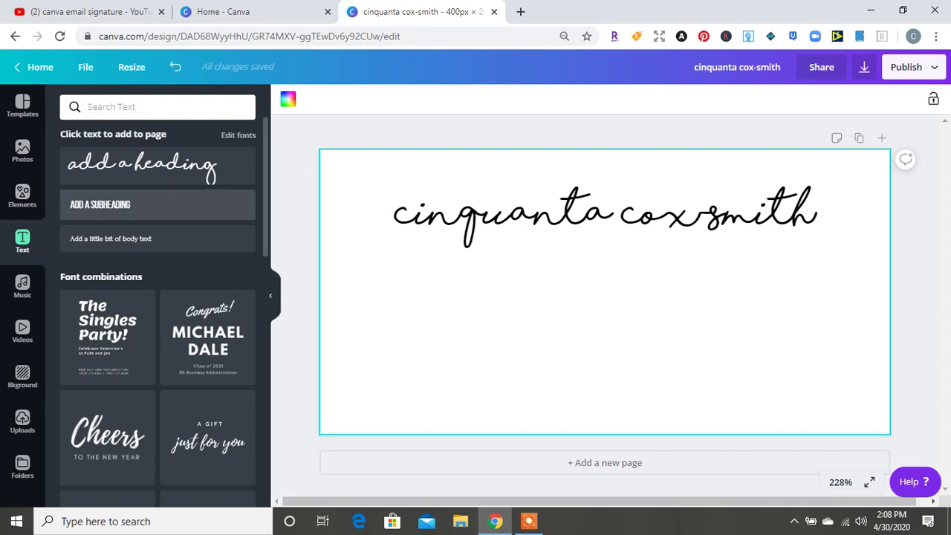
Add a subheading reading 'MONEY STRATEGIST | AUTHOR | PODCASTOR', correcting the STARTEGIST misspelling
click(157, 204)
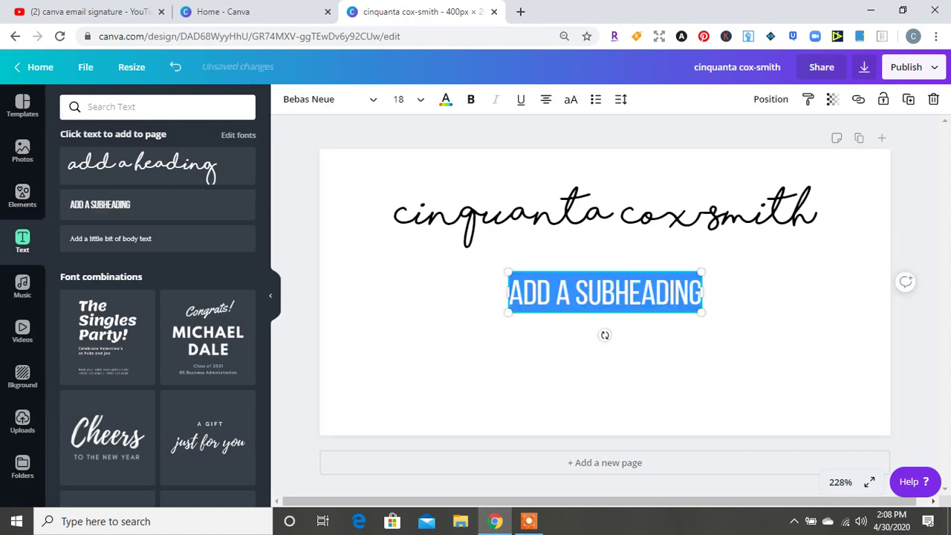
text(M)
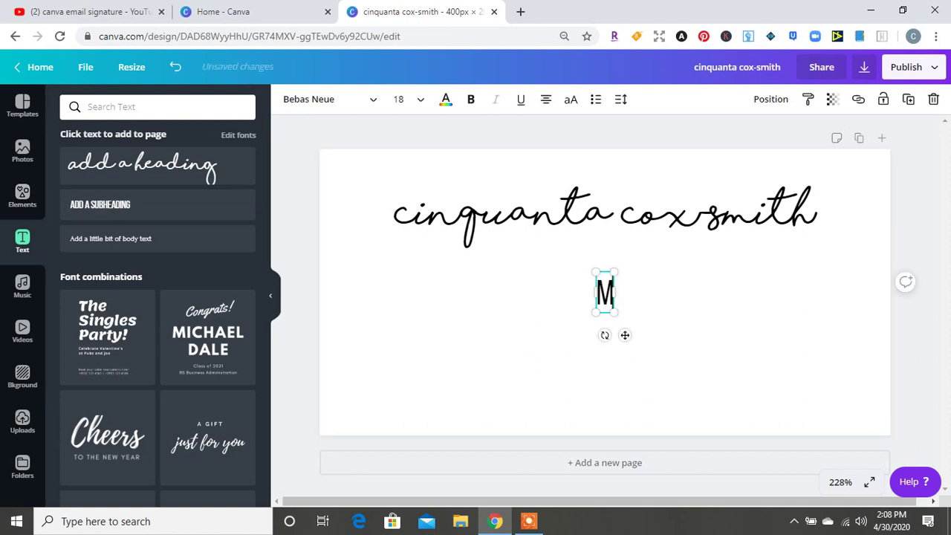
text(ONEY STARTEGIST)
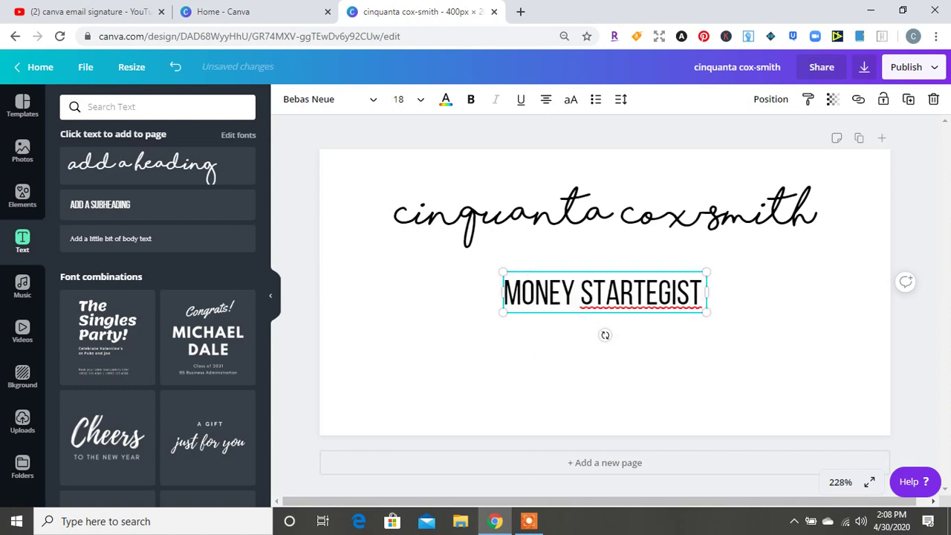
text( | AUTHOR)
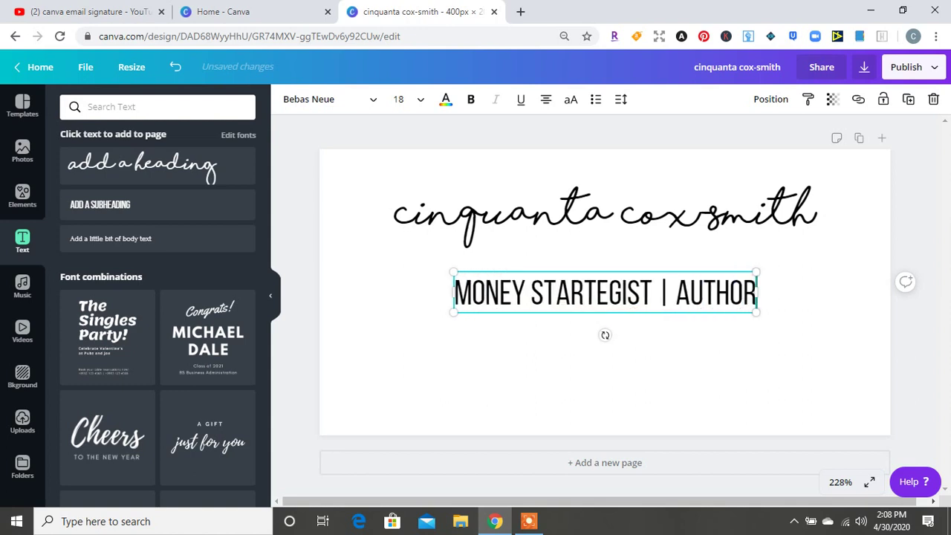
text( | P)
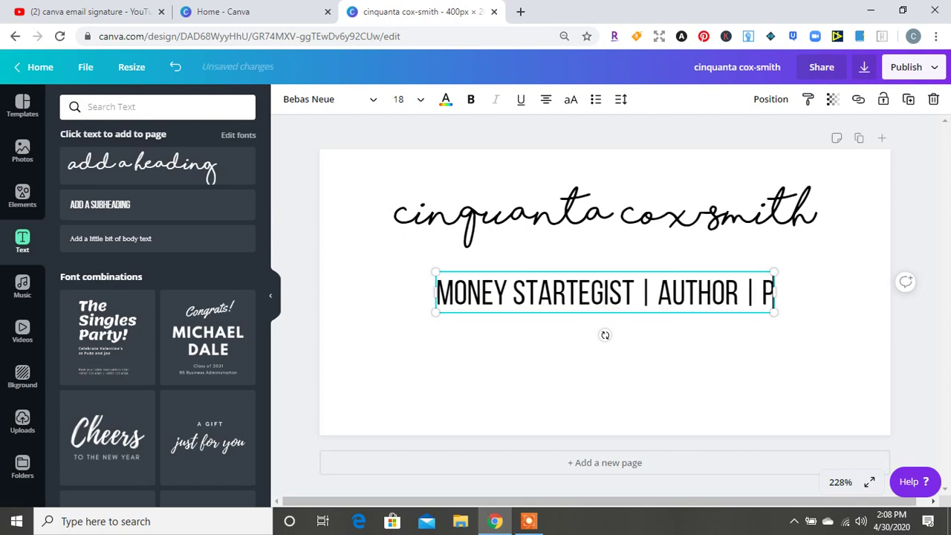
text(ODCASTOR)
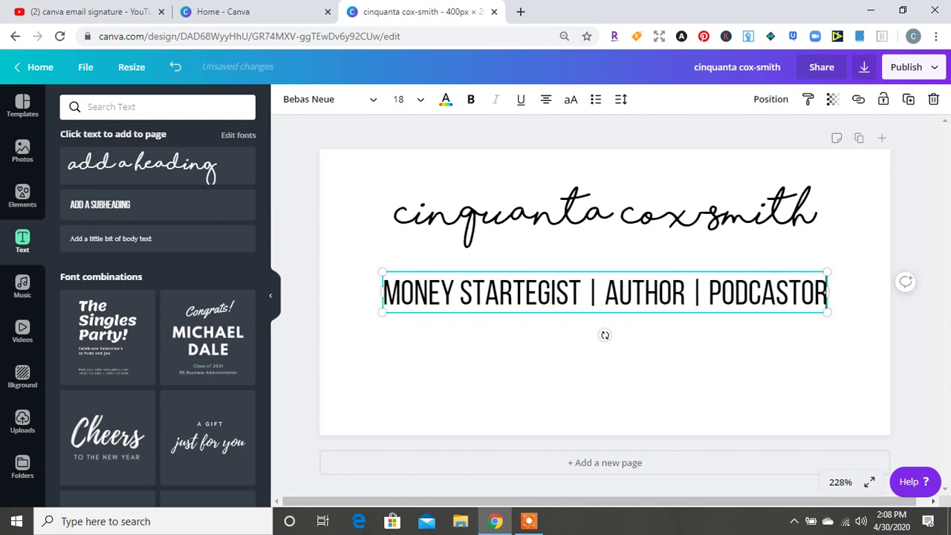
right_click(538, 292)
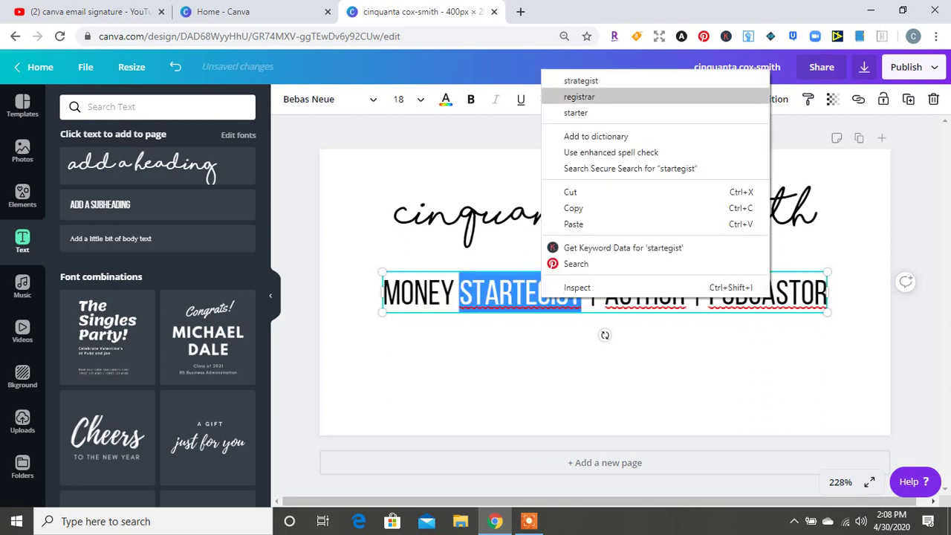
click(580, 80)
Colour the entire subtitle purple, including the last letters ASTOR
drag(777, 292, 407, 259)
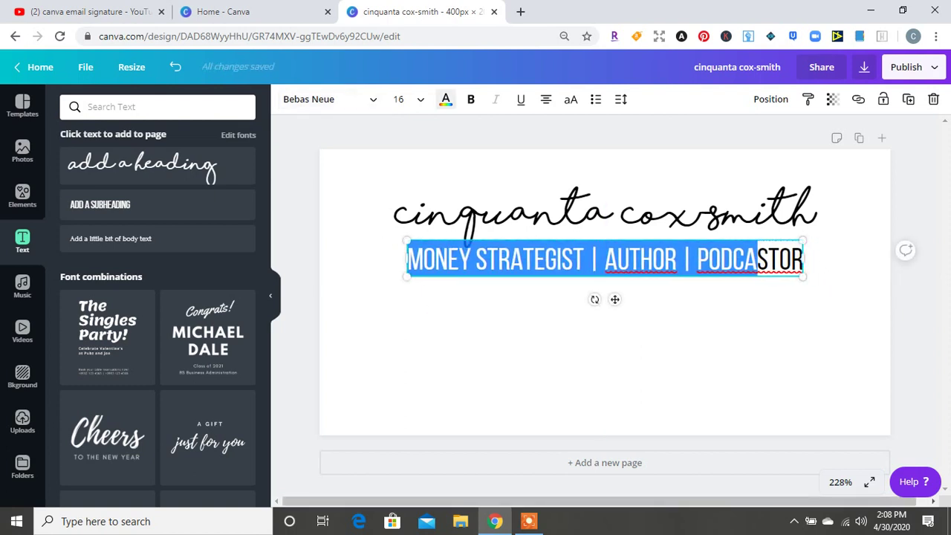
click(446, 99)
click(174, 323)
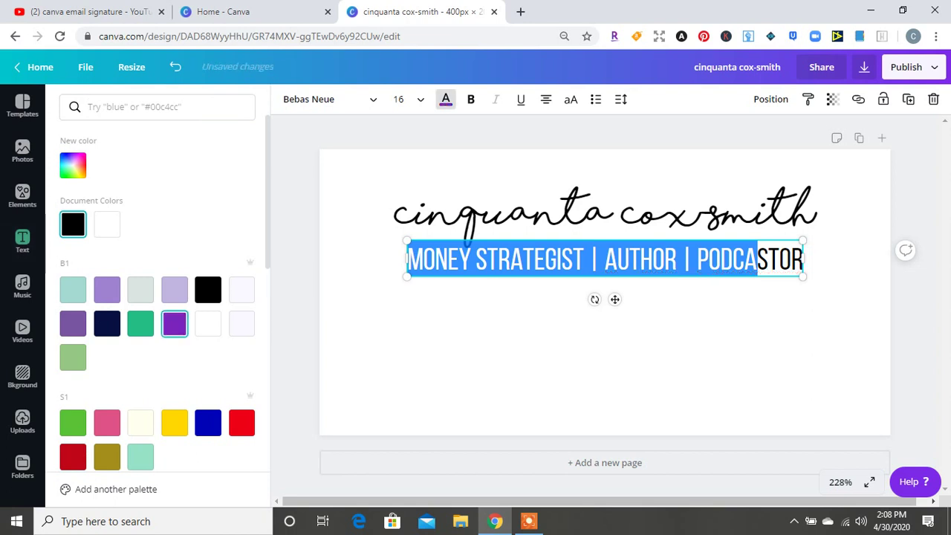
key(Escape)
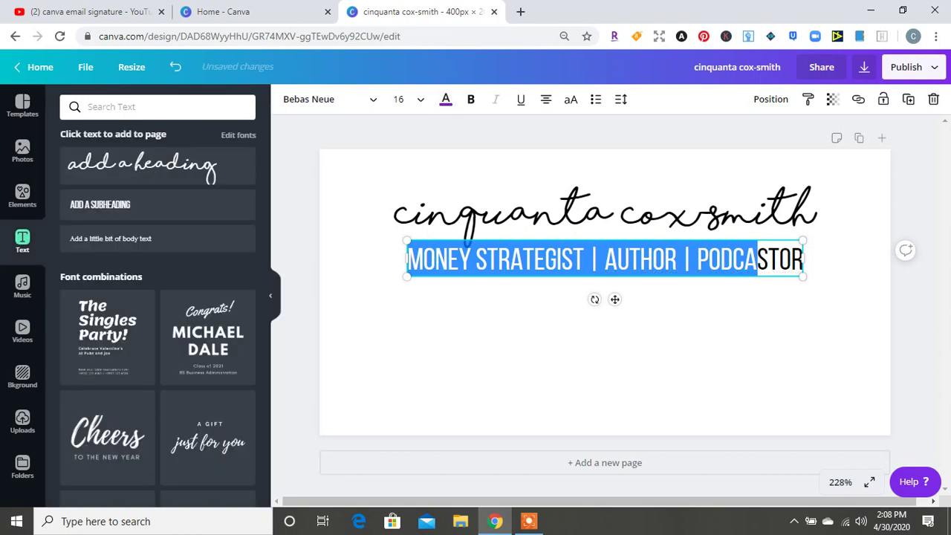
key(Escape)
click(745, 259)
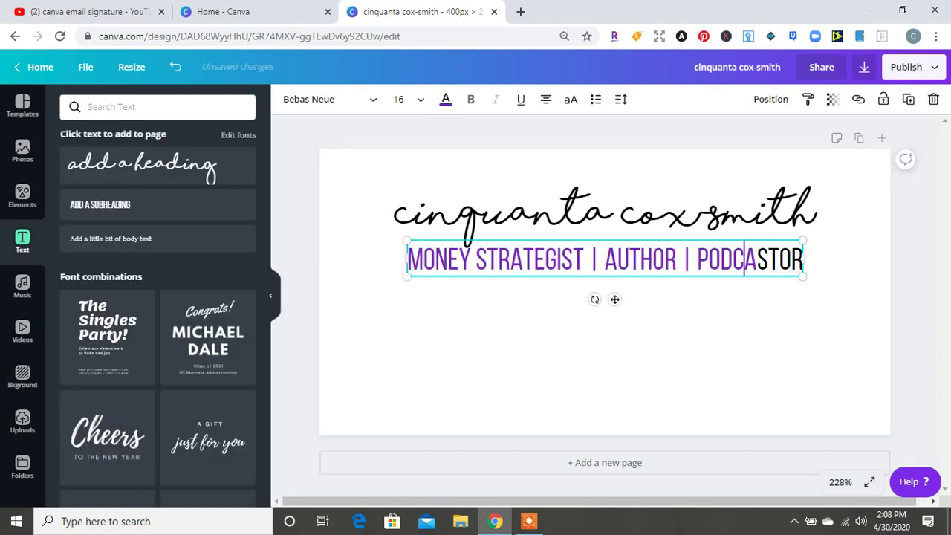
drag(745, 259, 804, 259)
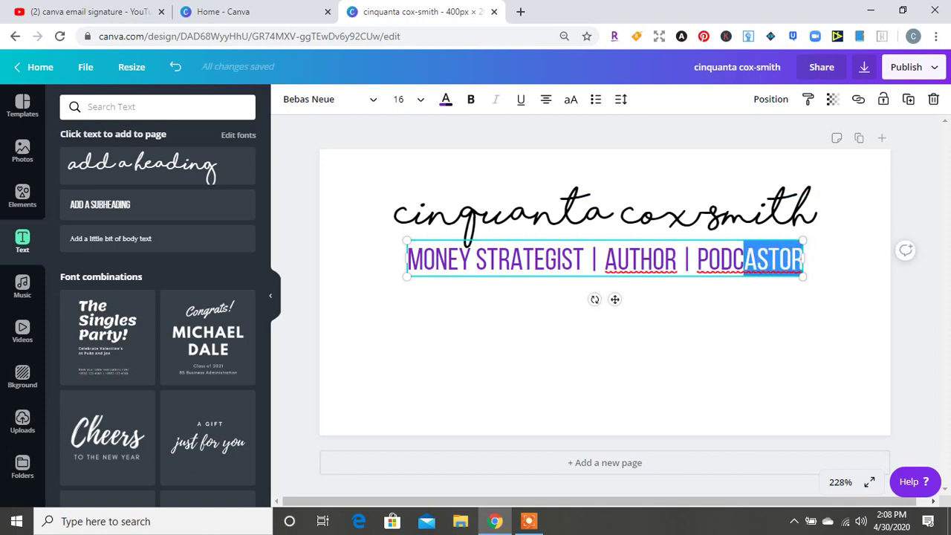
click(445, 99)
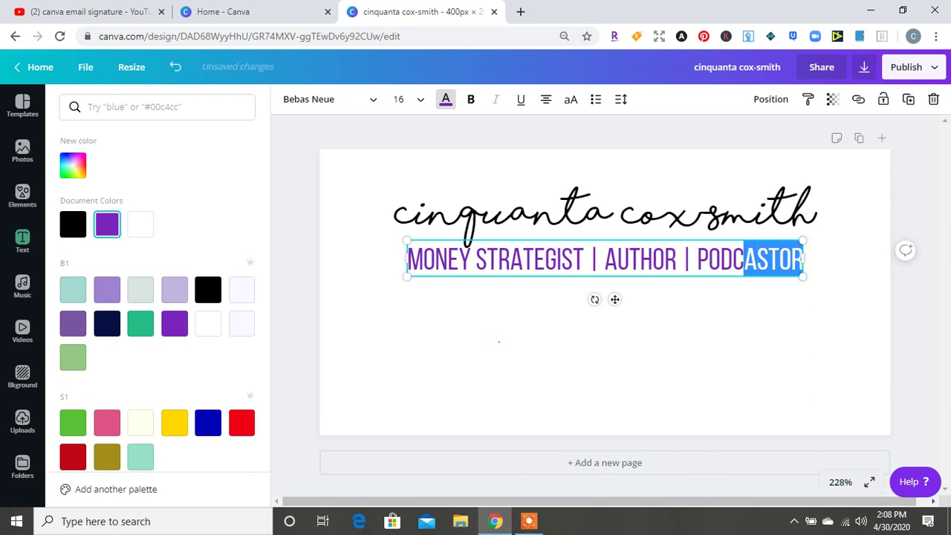
key(Escape)
key(Escape)
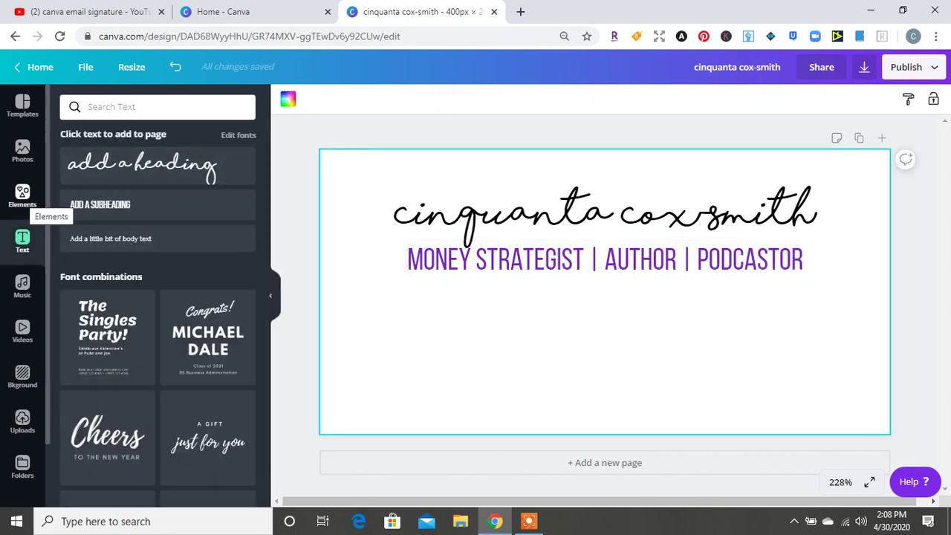
Add a square shape and reshape it into a thin wide bar just under the subtitle
click(23, 195)
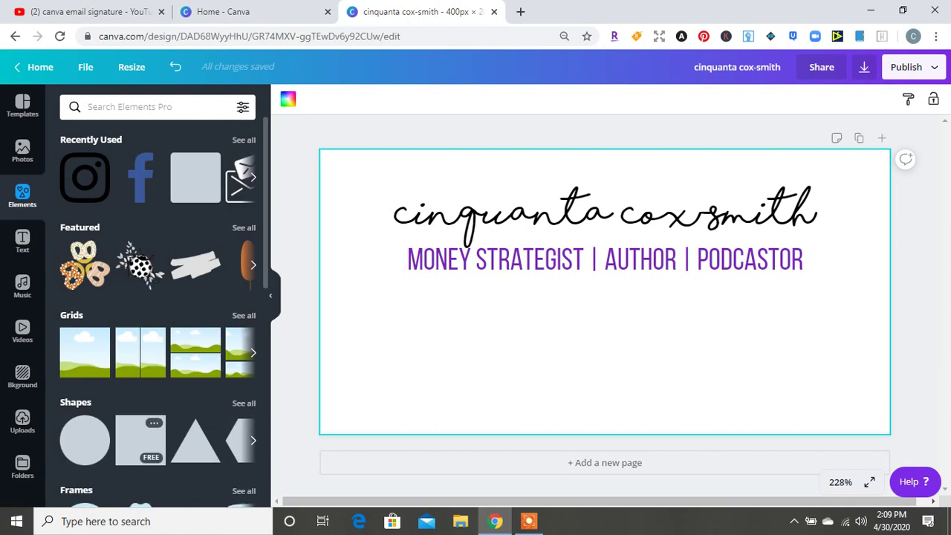
click(140, 440)
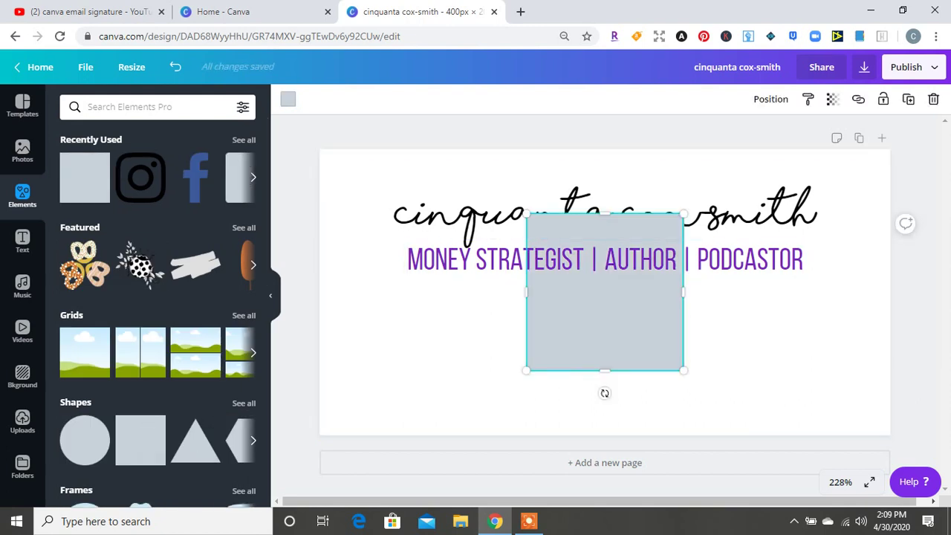
drag(604, 214, 604, 327)
drag(526, 328, 406, 295)
drag(545, 370, 545, 347)
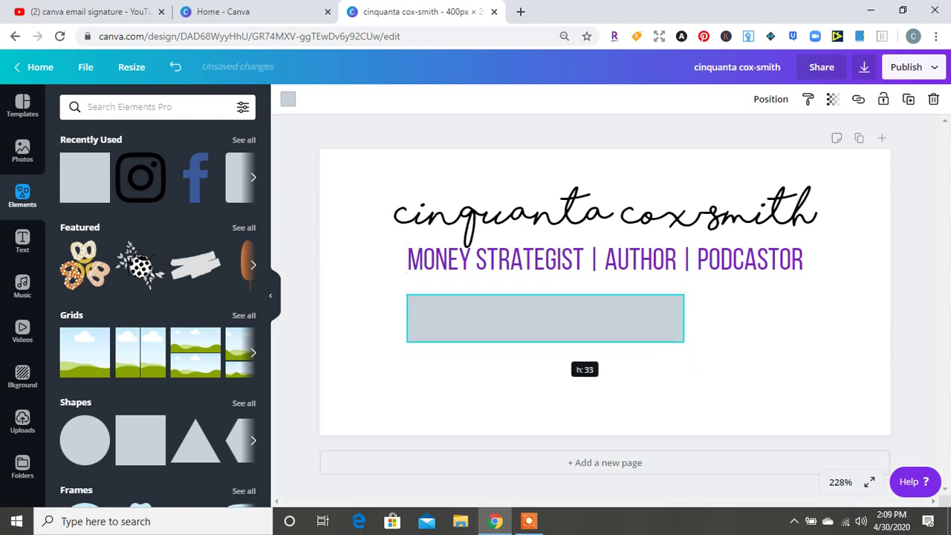
drag(545, 342, 546, 344)
key(Up)
key(Up)
key(Up)
key(Up)
key(Up)
key(Up)
key(Up)
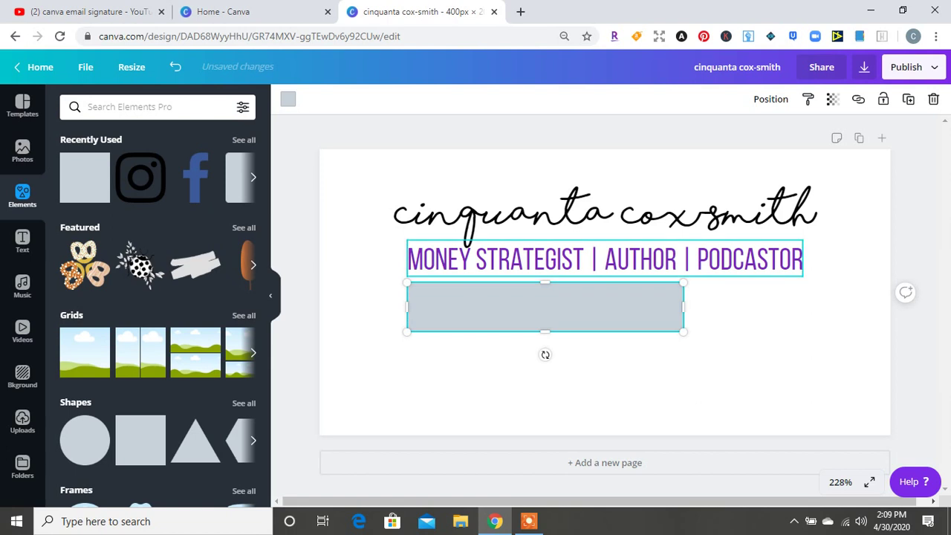
Make the bar slightly shorter and fill it with lavender
click(22, 242)
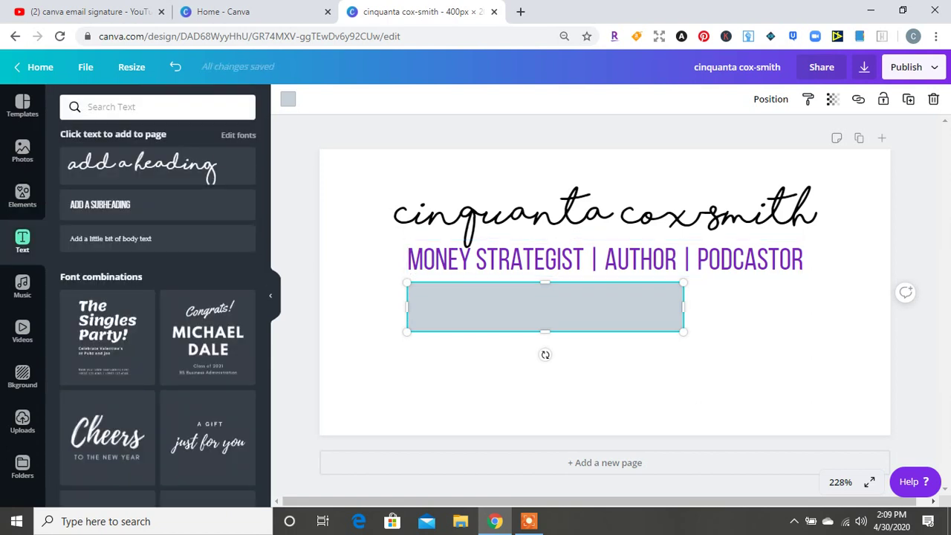
drag(544, 331, 544, 321)
click(288, 99)
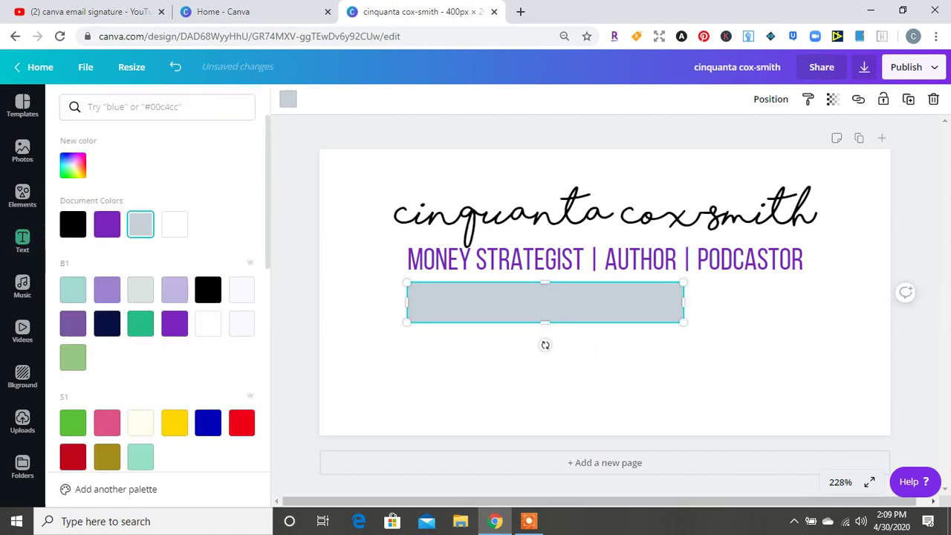
click(175, 290)
key(Escape)
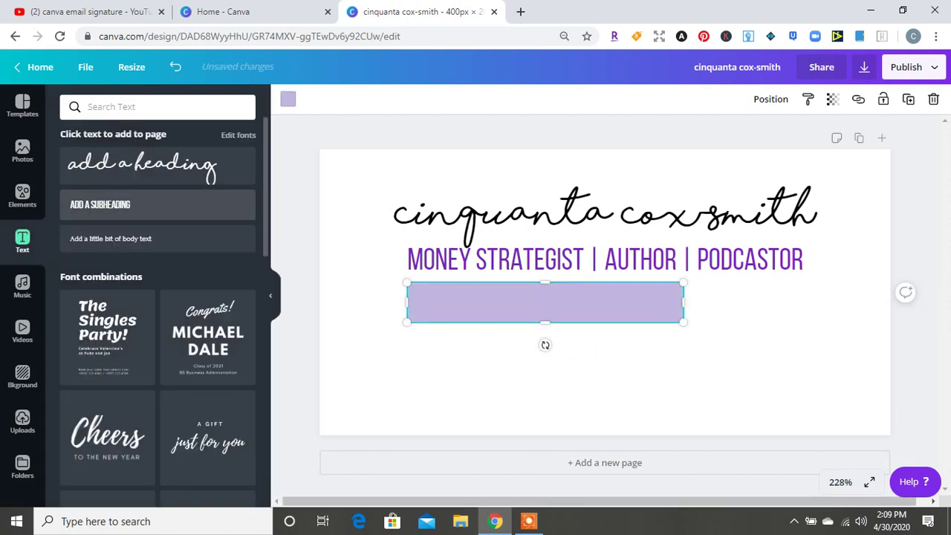
Add a 'COINS AND CONNECTIONS, LLC' subheading on one line and place it over the lavender bar
click(100, 205)
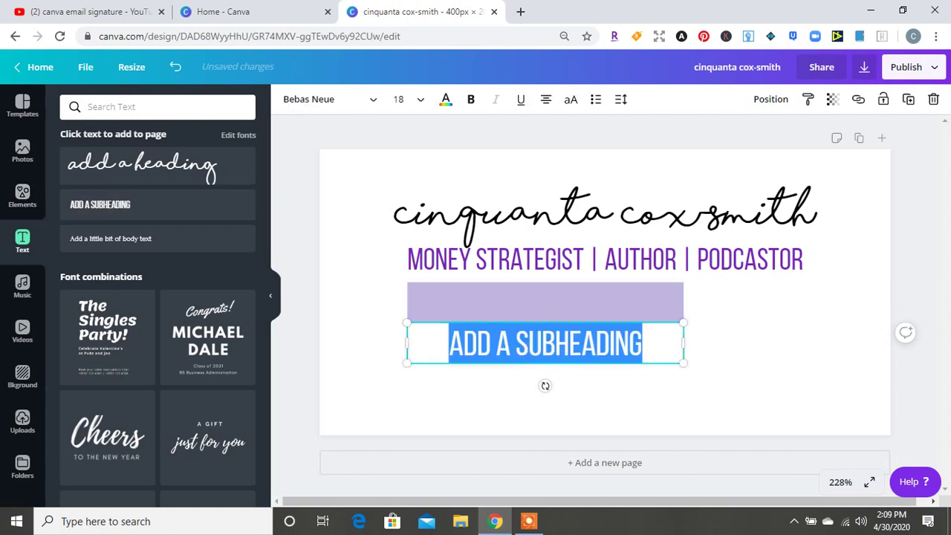
text(COINS AND)
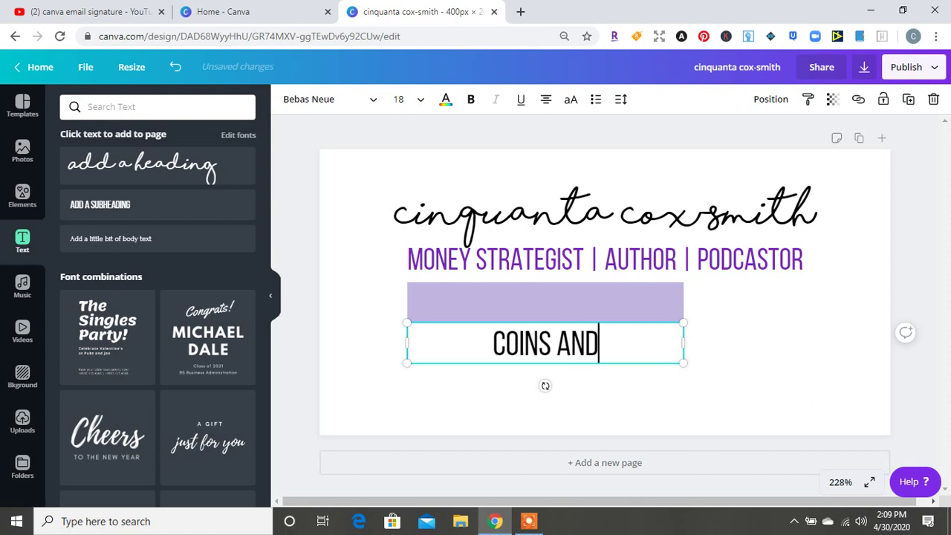
text( CONNECTIONS, LLC)
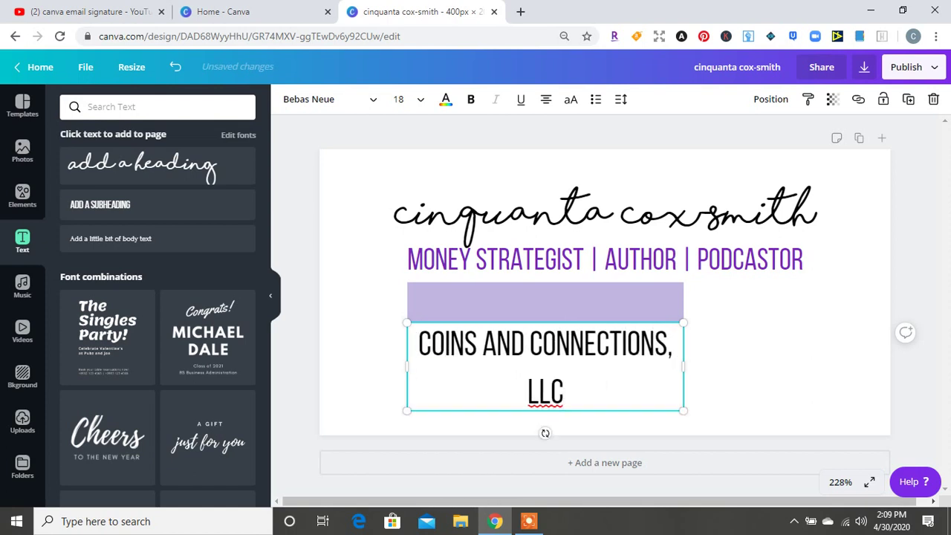
drag(684, 365, 683, 363)
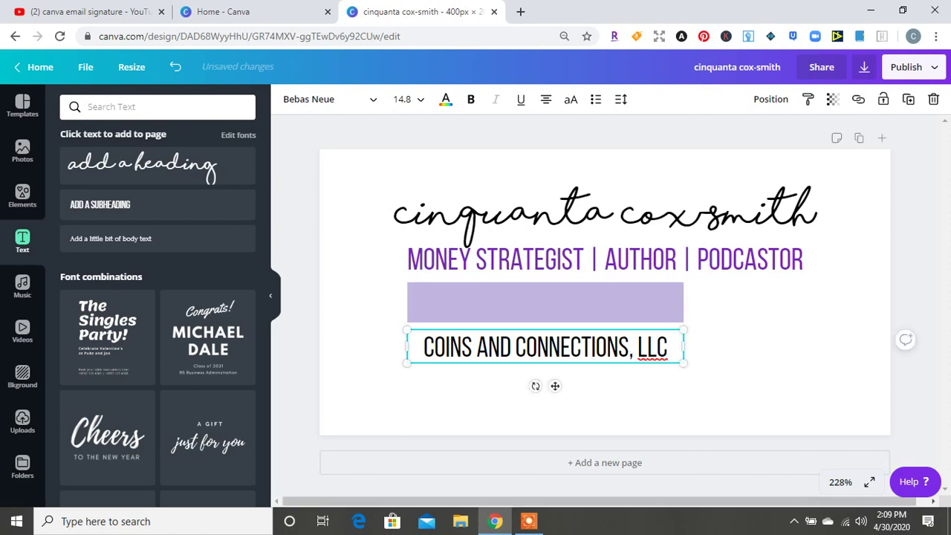
drag(555, 384, 555, 340)
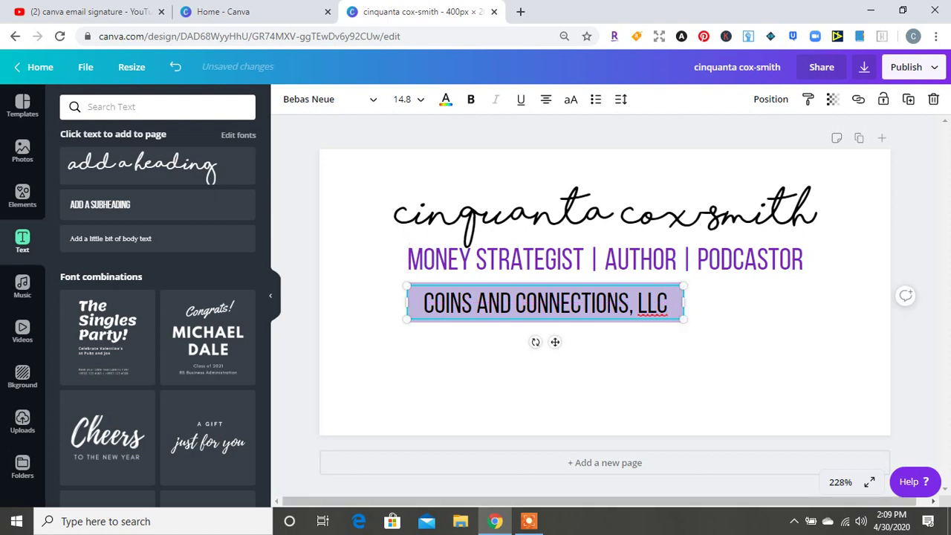
click(535, 343)
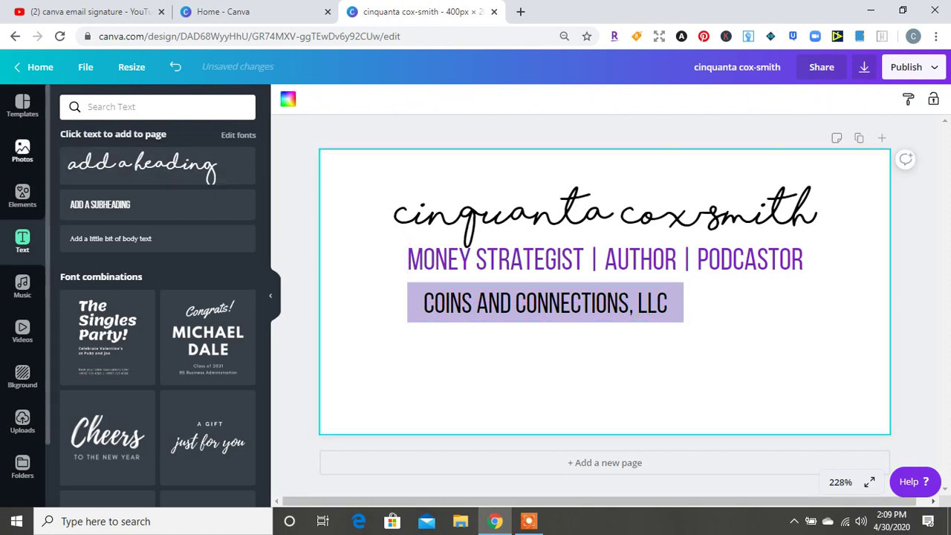
Add a small black Facebook icon and a 35×35 black Instagram icon beside it
click(23, 196)
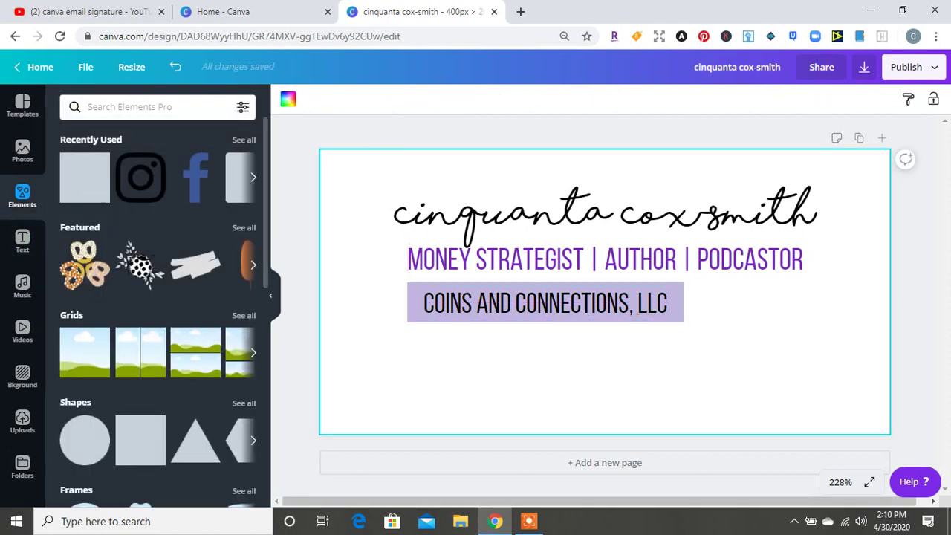
click(197, 179)
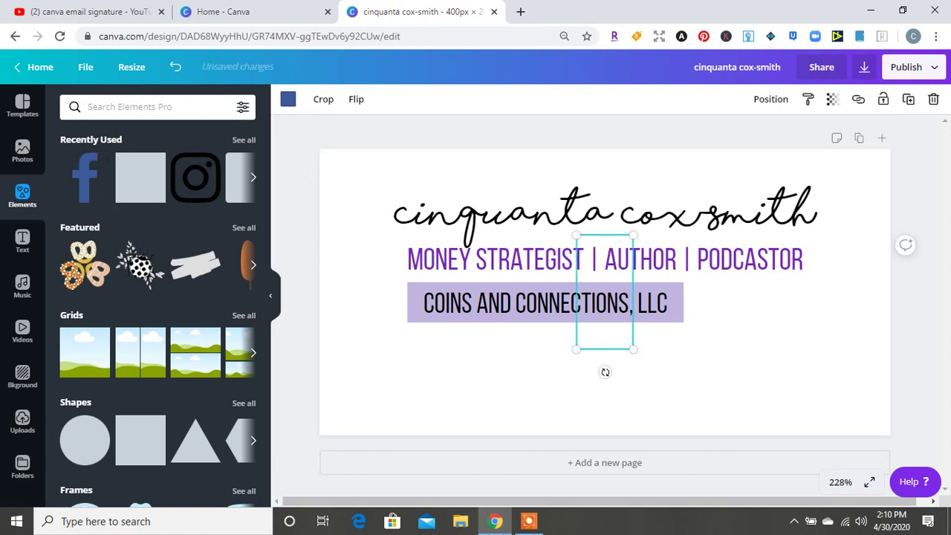
click(287, 99)
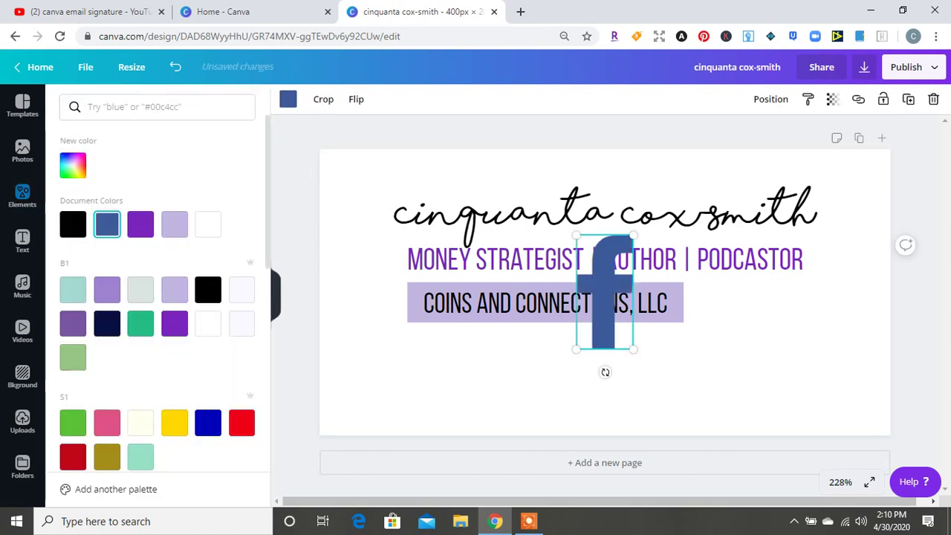
click(208, 290)
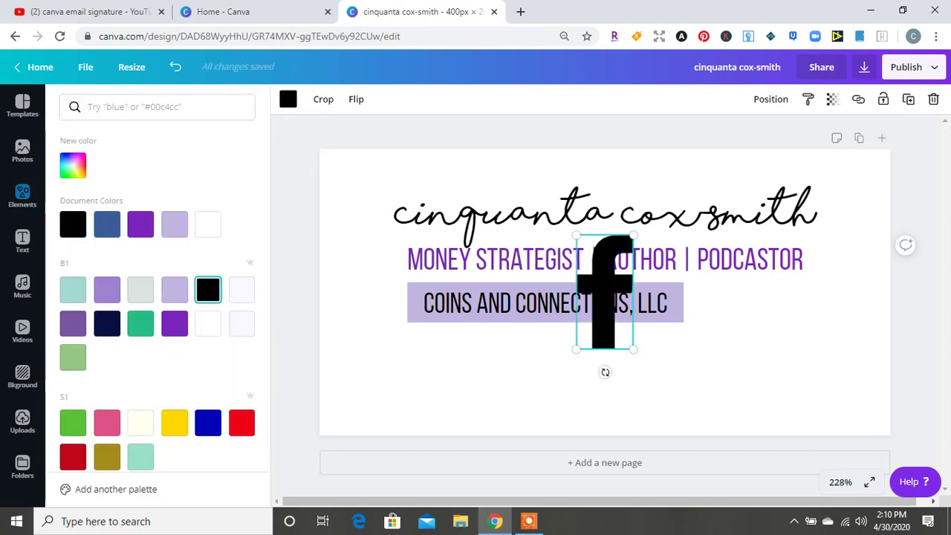
drag(633, 237, 422, 347)
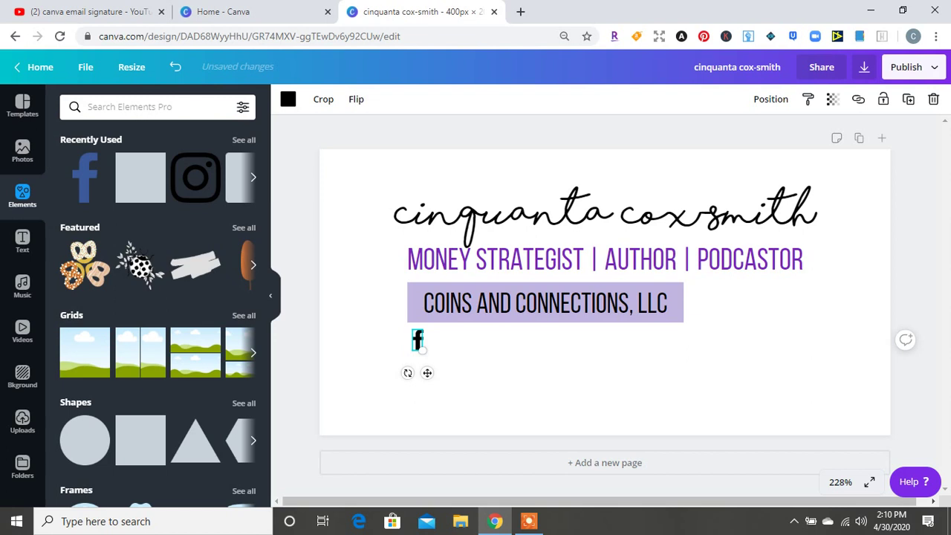
drag(422, 350, 428, 358)
click(195, 177)
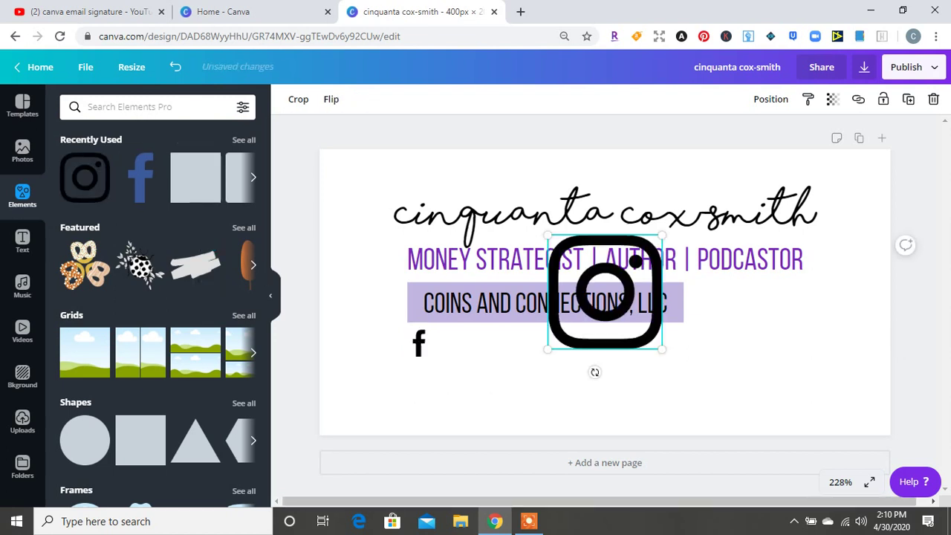
drag(662, 349, 446, 343)
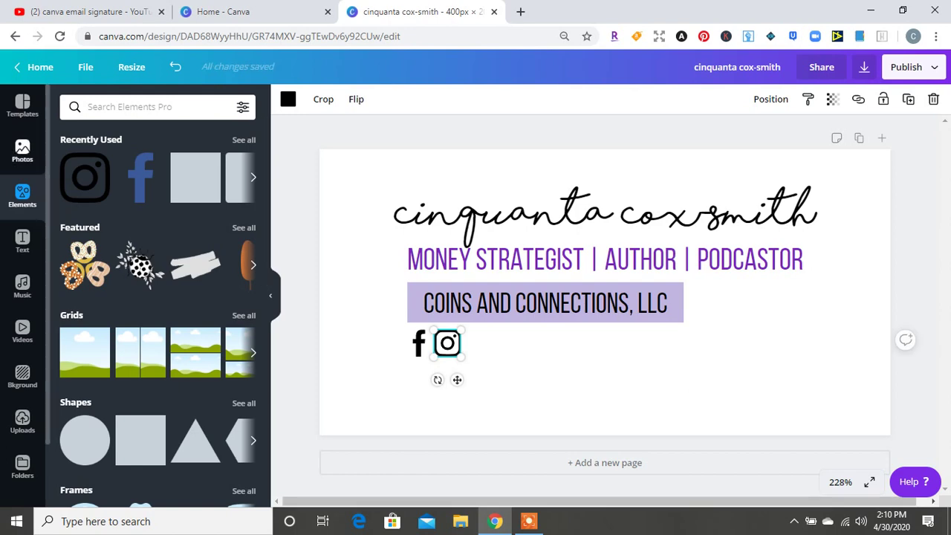
Add a script heading and replace its text with the social media handle
click(22, 241)
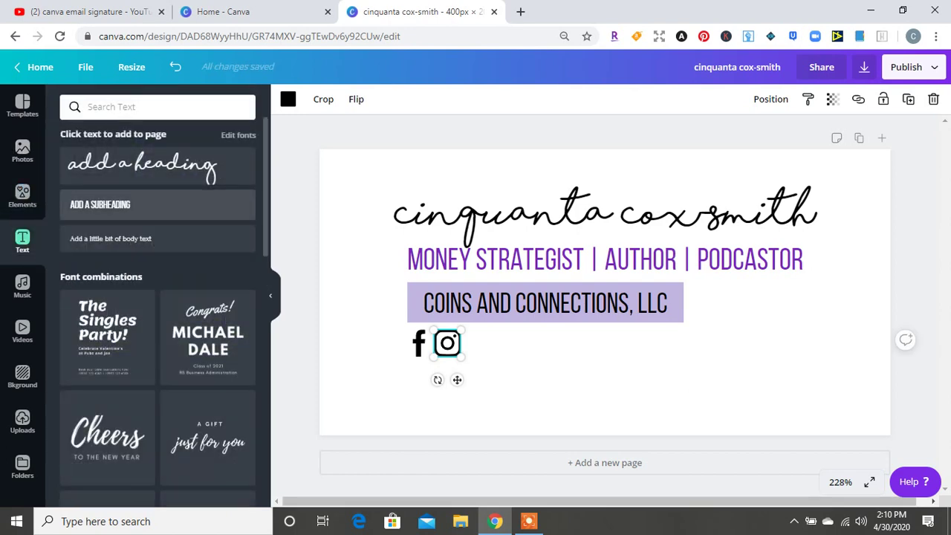
click(141, 165)
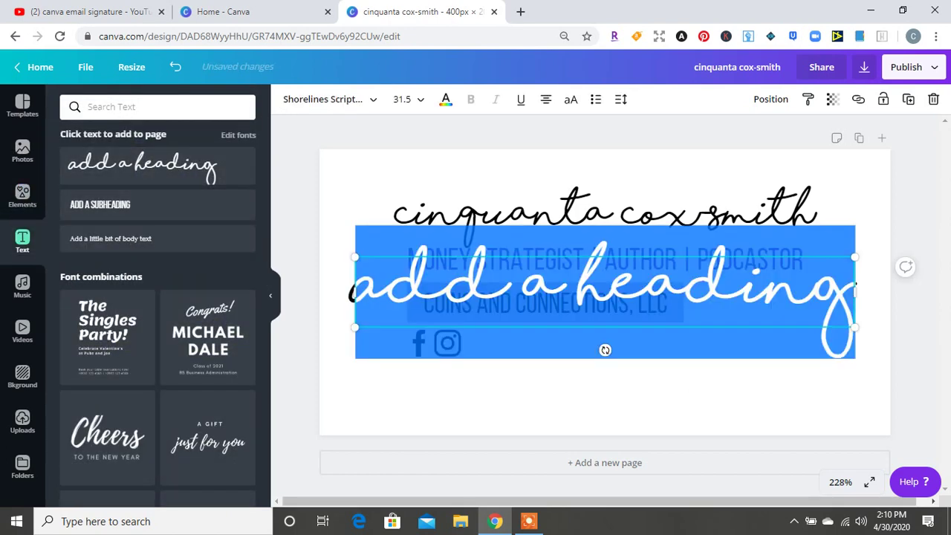
click(616, 293)
text(@cin)
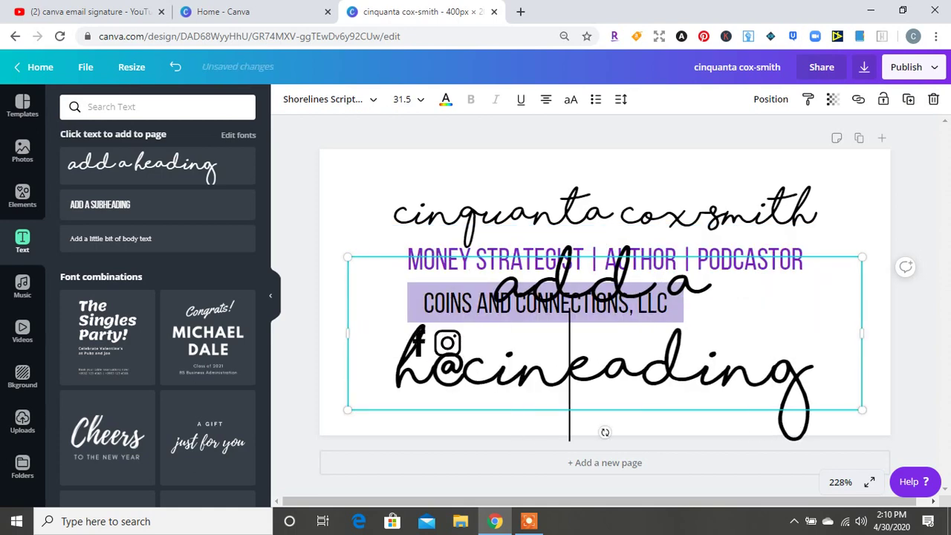
key(BackSpace)
key(ctrl+BackSpace)
key(ctrl+BackSpace)
key(ctrl+BackSpace)
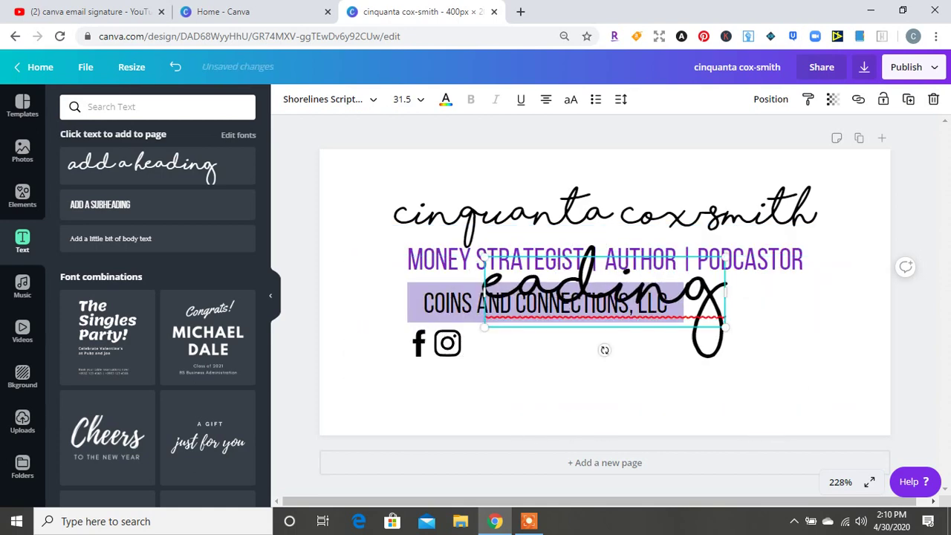
key(ctrl+a)
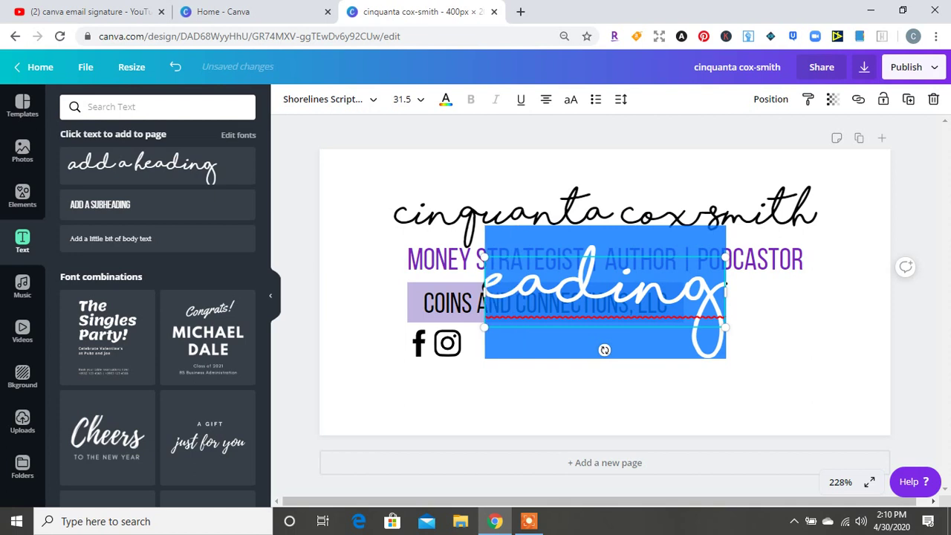
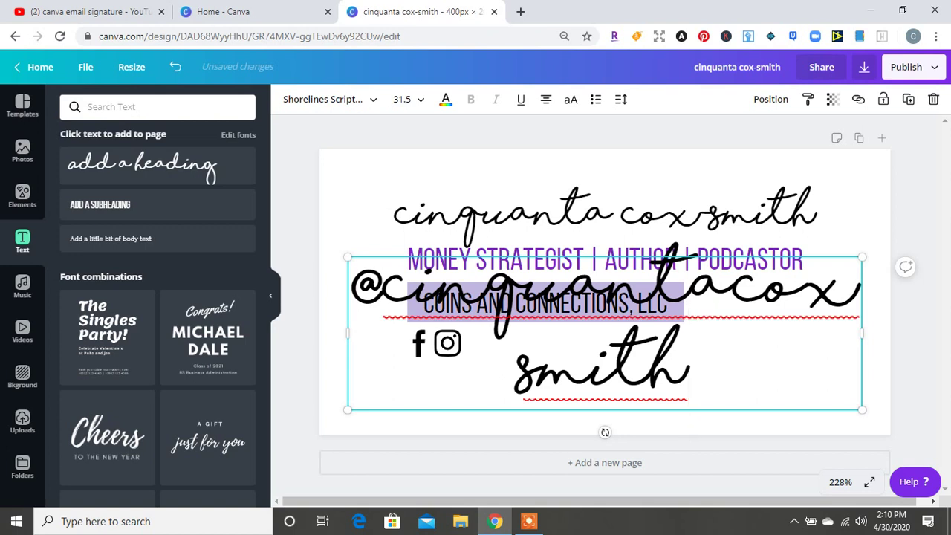
Scale the handle to size 9.4 on one line and place it beside the icons
drag(348, 257, 638, 343)
drag(637, 376, 545, 371)
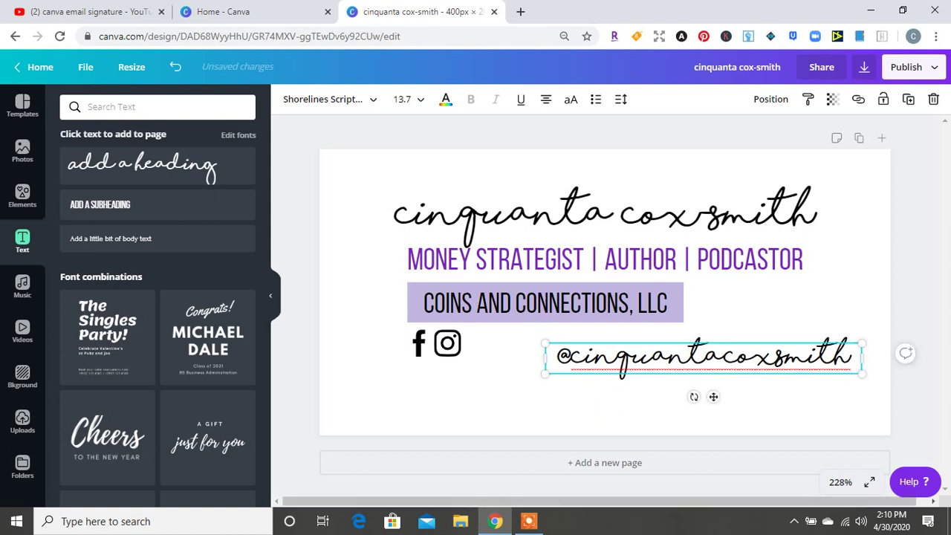
drag(861, 374, 765, 364)
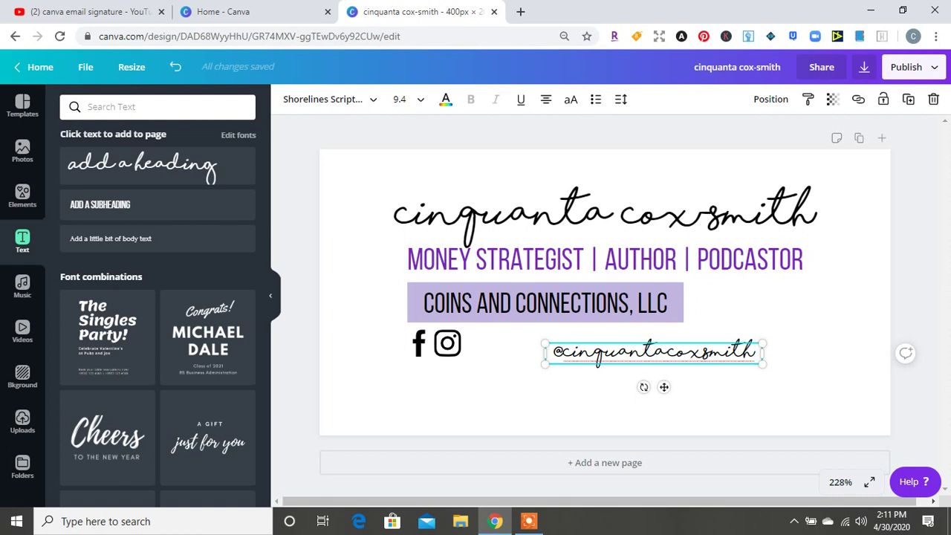
drag(653, 353, 566, 341)
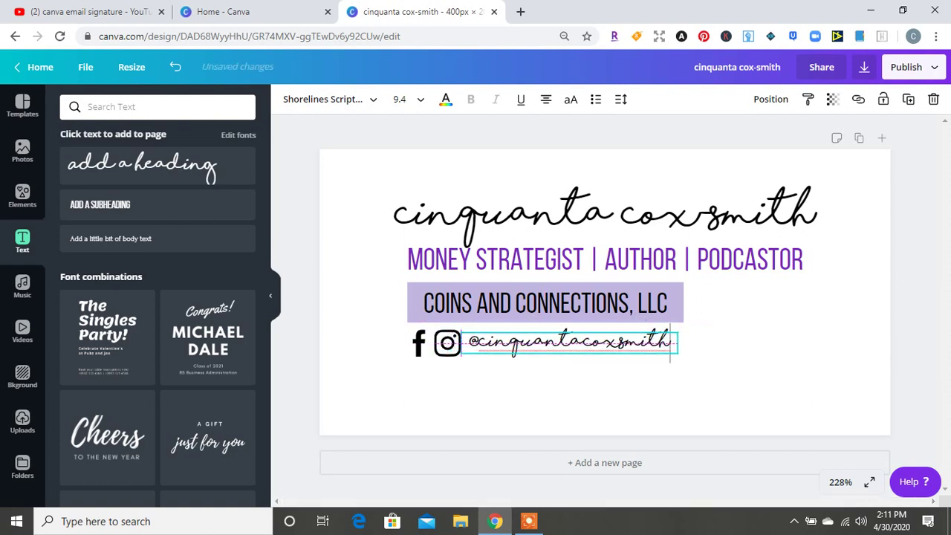
Shrink the subtitle, business bar and social row together, shifting them slightly left and down
click(743, 394)
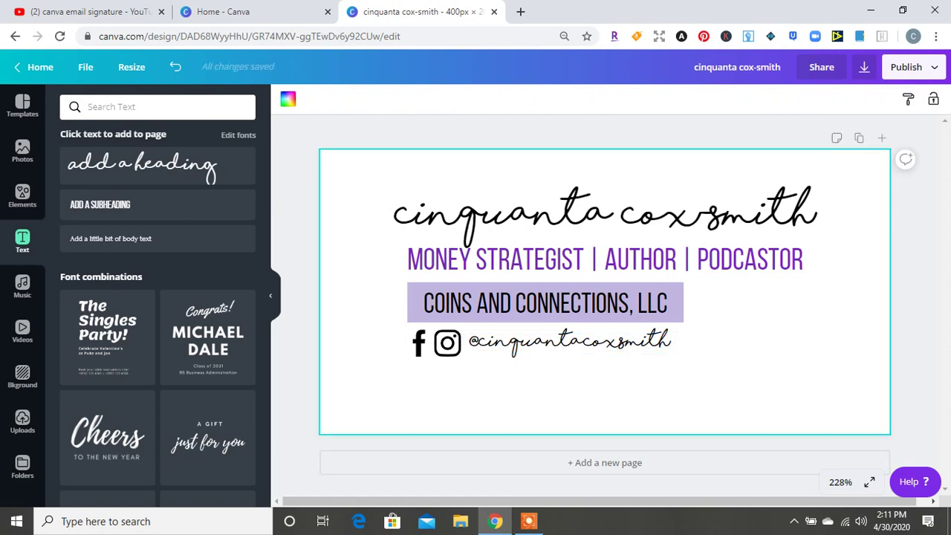
click(606, 215)
key(Escape)
drag(383, 259, 806, 403)
drag(802, 357, 713, 330)
drag(560, 290, 550, 296)
key(Escape)
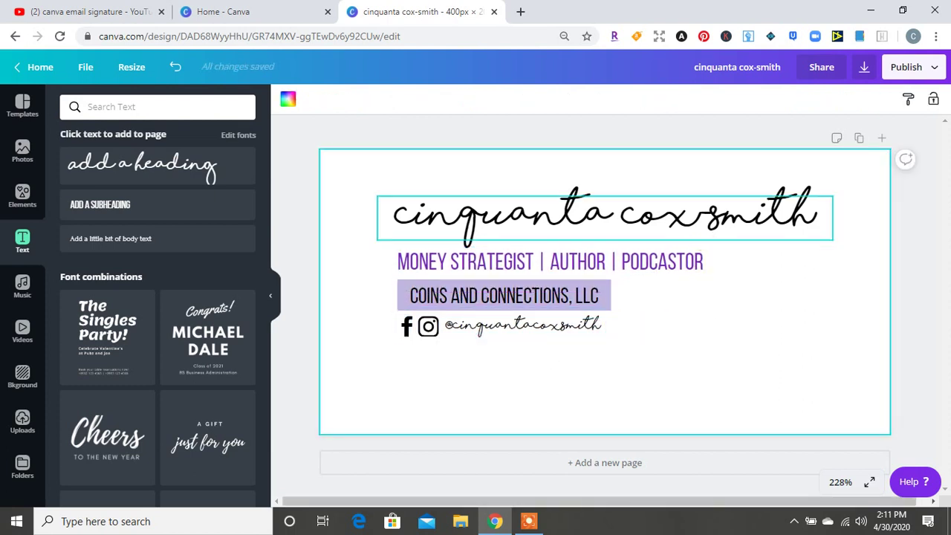
Enlarge and vertically centre the whole signature, then append '- second email signature' to the title
drag(346, 182, 864, 371)
drag(832, 338, 787, 387)
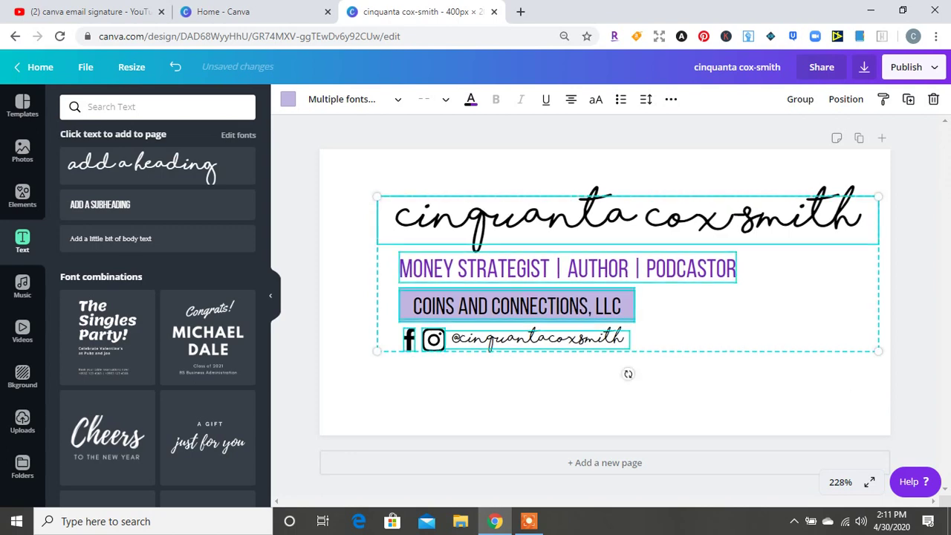
drag(378, 197, 332, 182)
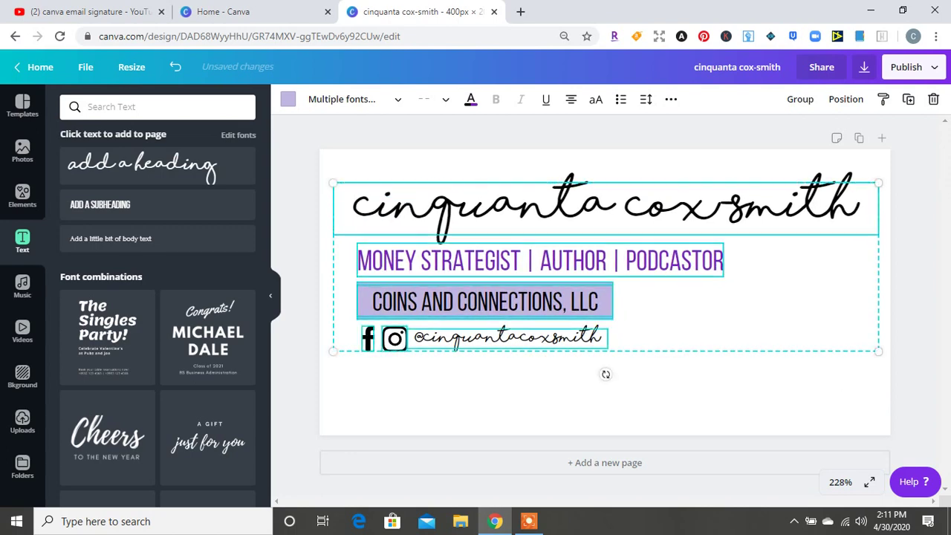
drag(520, 297, 519, 318)
click(605, 405)
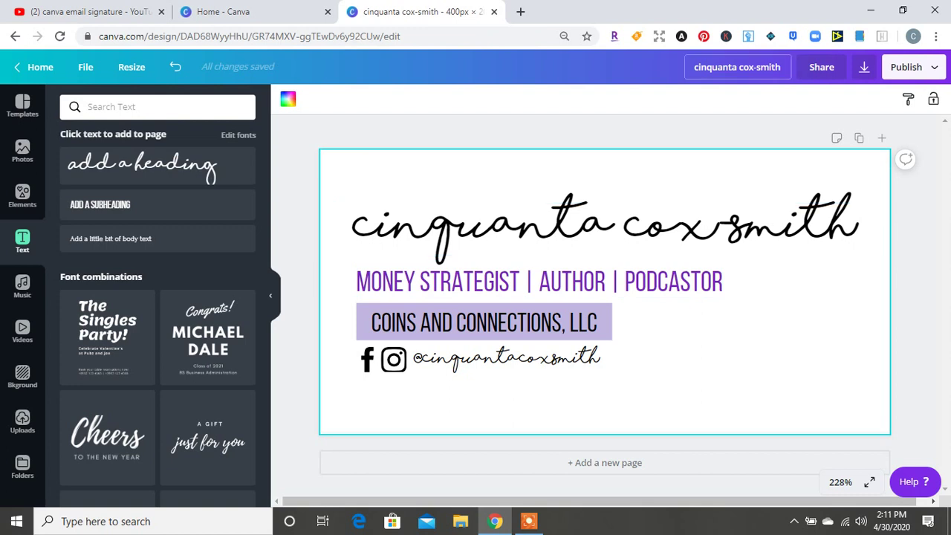
click(737, 67)
text(- second email signature)
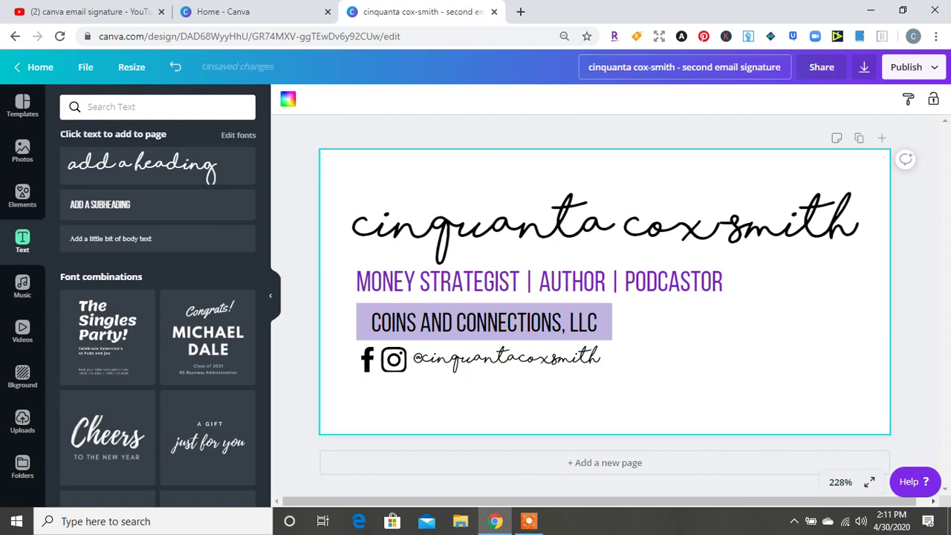
Confirm the new title, download the design as a PNG, and continue editing
click(603, 245)
click(864, 67)
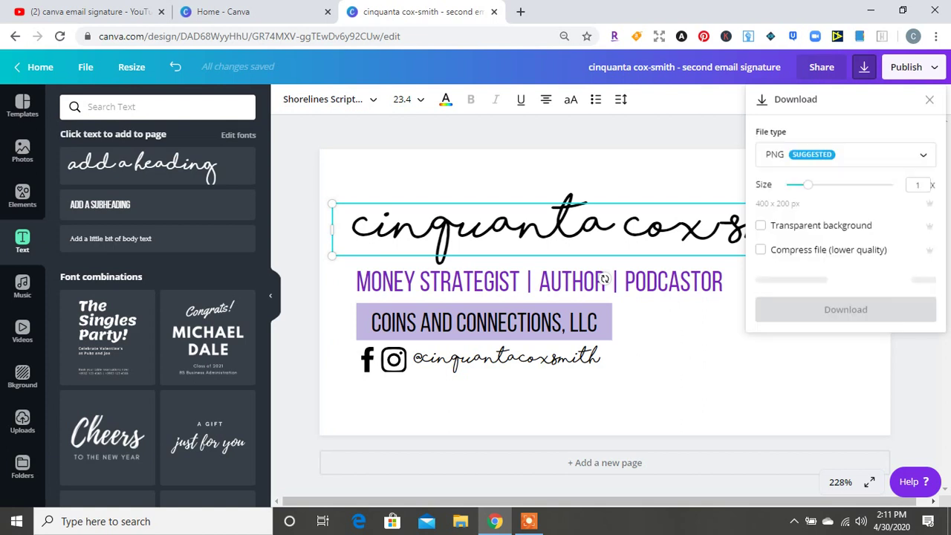
click(845, 279)
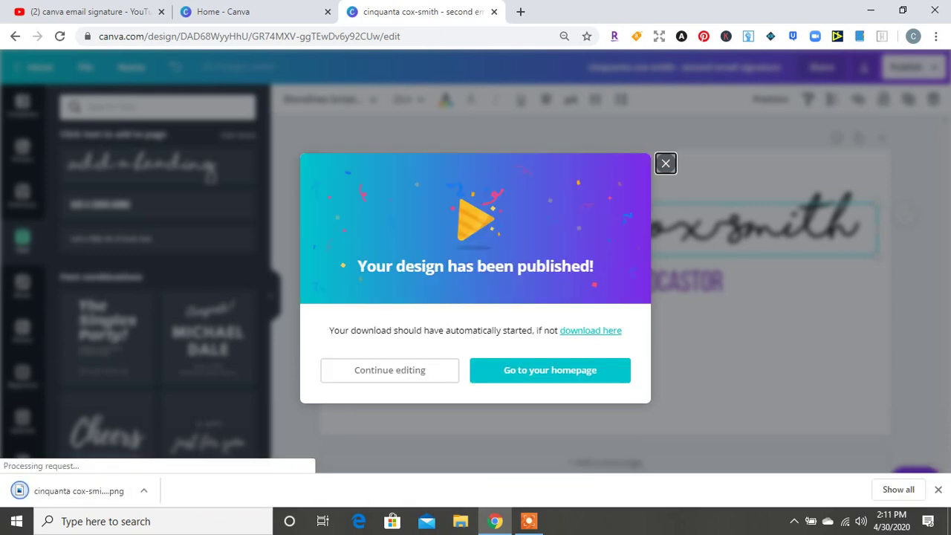
click(666, 163)
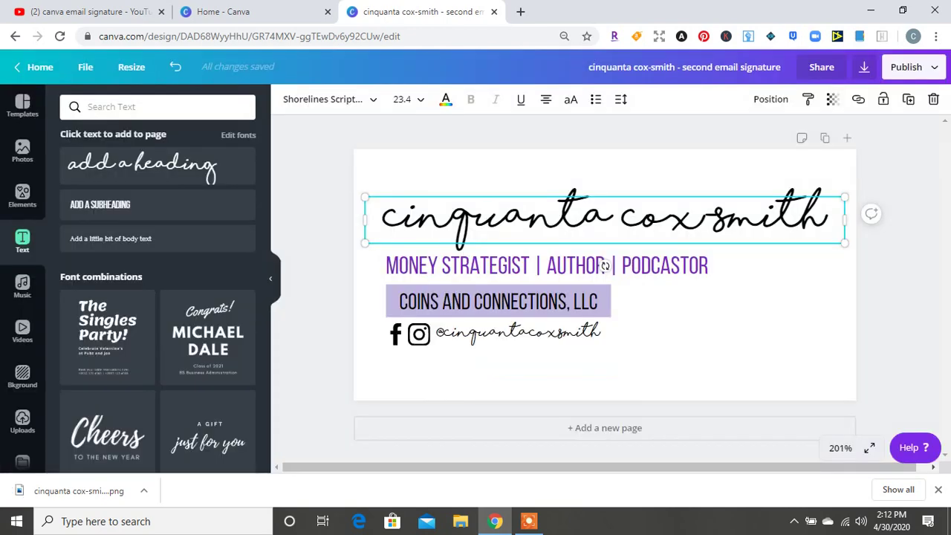